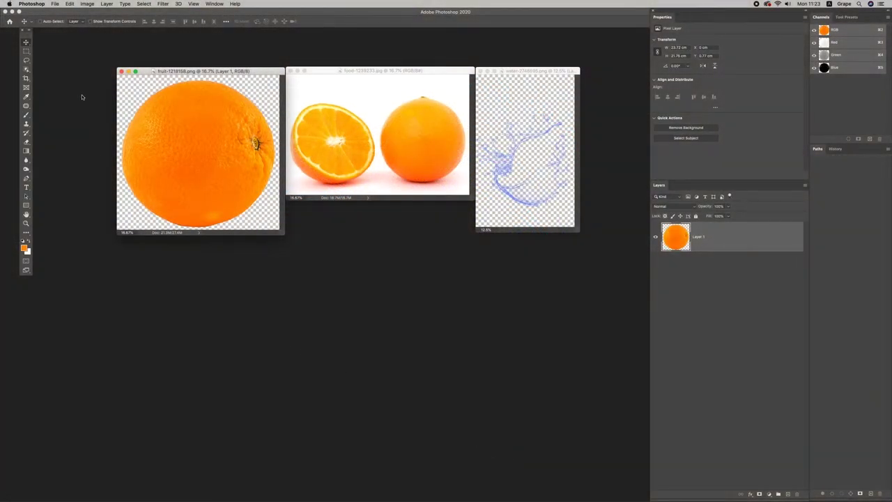
# - Create the 25 × 30 cm, 300 ppi RGB document Orange_1 with foreground colour R245 G140 B20
pyautogui.click(55, 3)
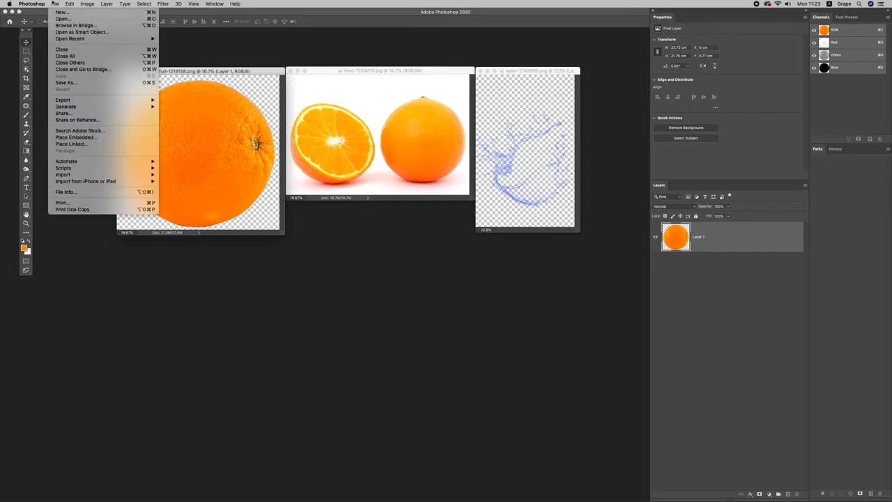
pyautogui.click(60, 14)
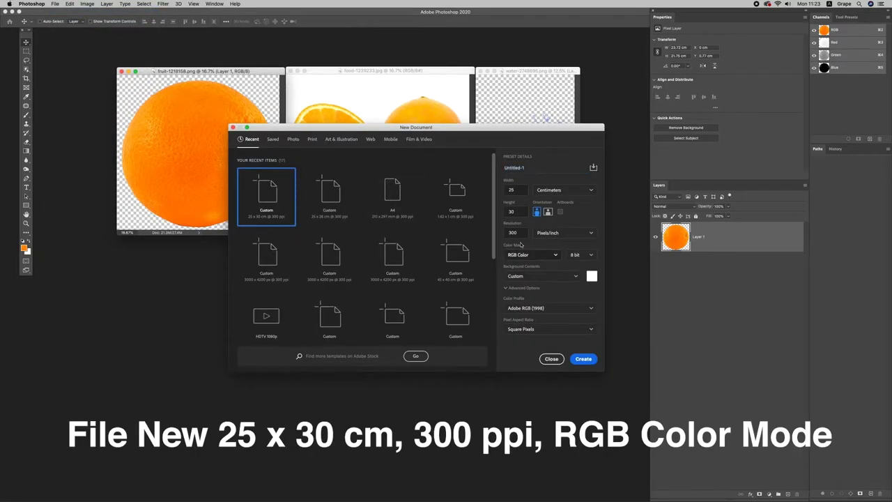
pyautogui.click(512, 191)
pyautogui.click(524, 167)
pyautogui.write('Orange_1')
pyautogui.press('Return')
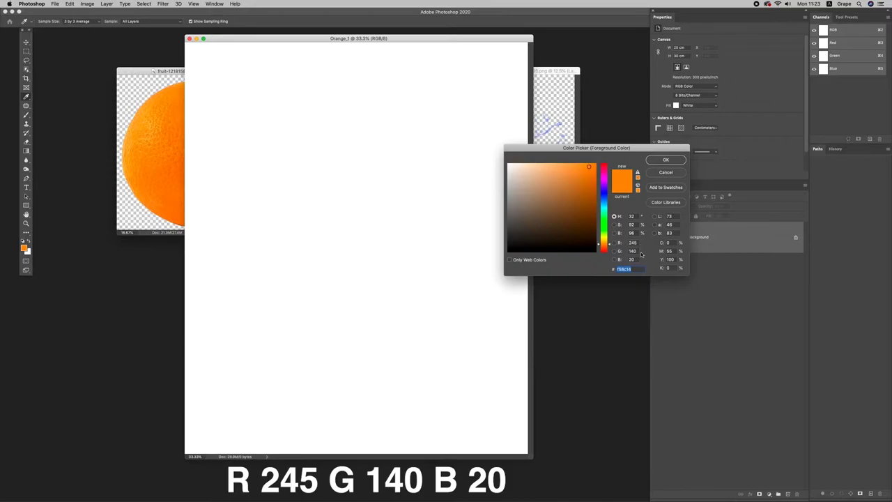
pyautogui.click(665, 161)
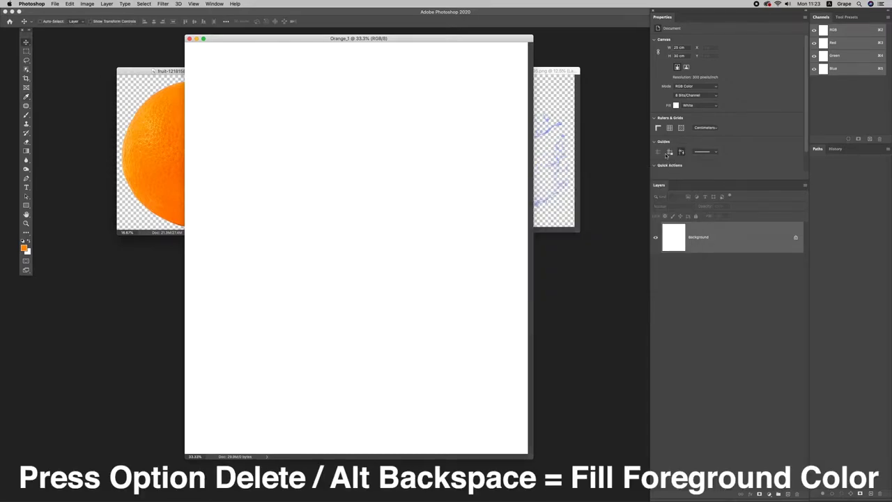
# - Fill the canvas with orange and rename its layer to background
pyautogui.hotkey('alt', 'BackSpace')
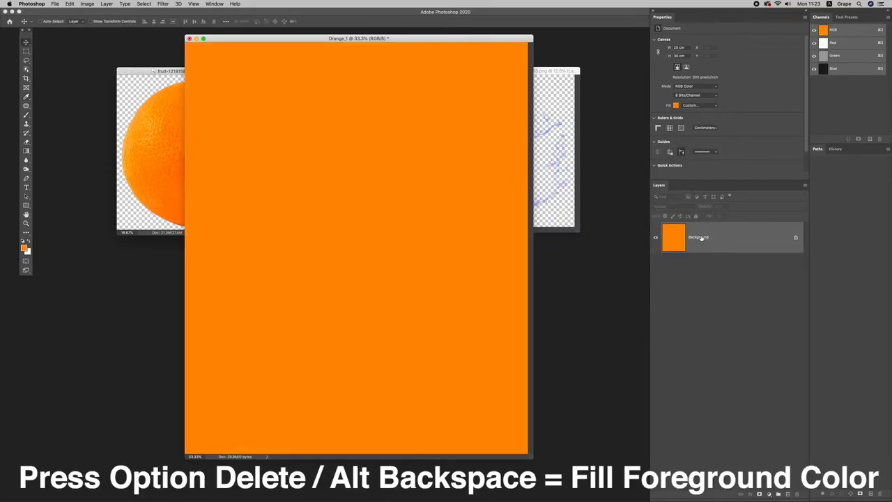
pyautogui.doubleClick(701, 237)
pyautogui.write('background')
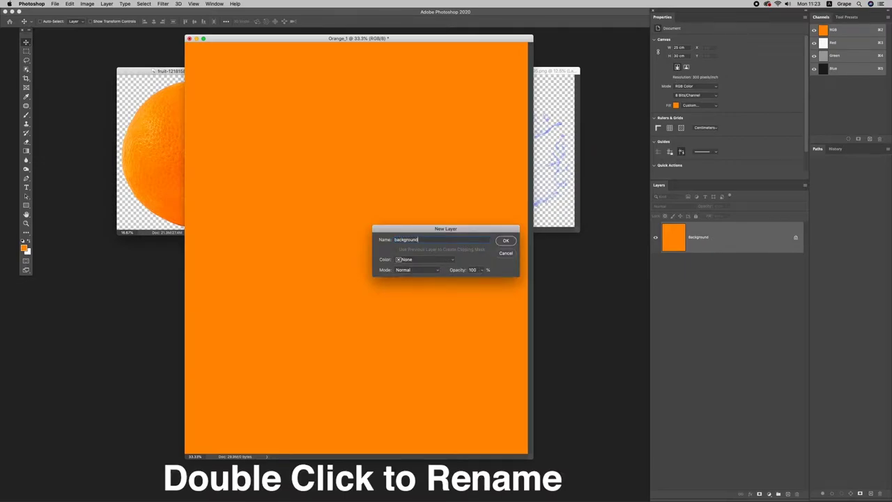
pyautogui.press('Return')
# - Show the rulers and add a vertical guide at the page centre, about 12.5 cm
pyautogui.moveTo(540, 457); pyautogui.dragTo(573, 487)
pyautogui.press('super+r')
pyautogui.press('super+t')
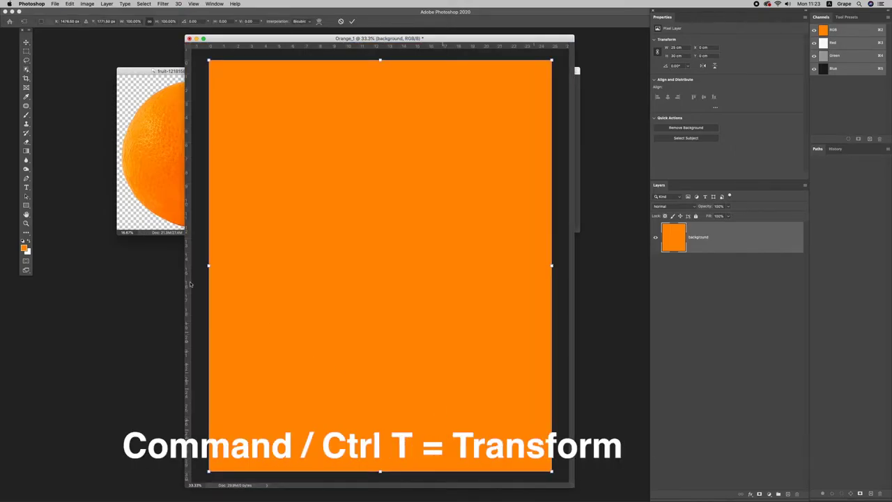
pyautogui.moveTo(188, 285); pyautogui.dragTo(381, 287)
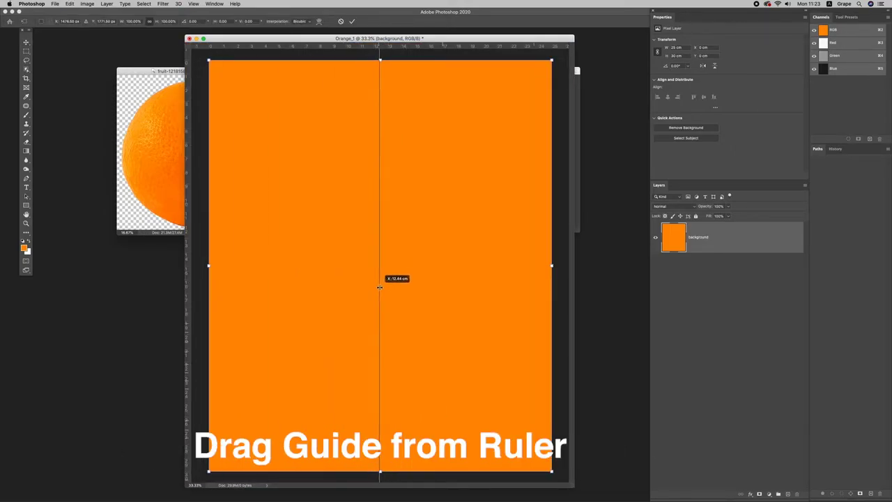
pyautogui.moveTo(381, 287); pyautogui.dragTo(381, 287)
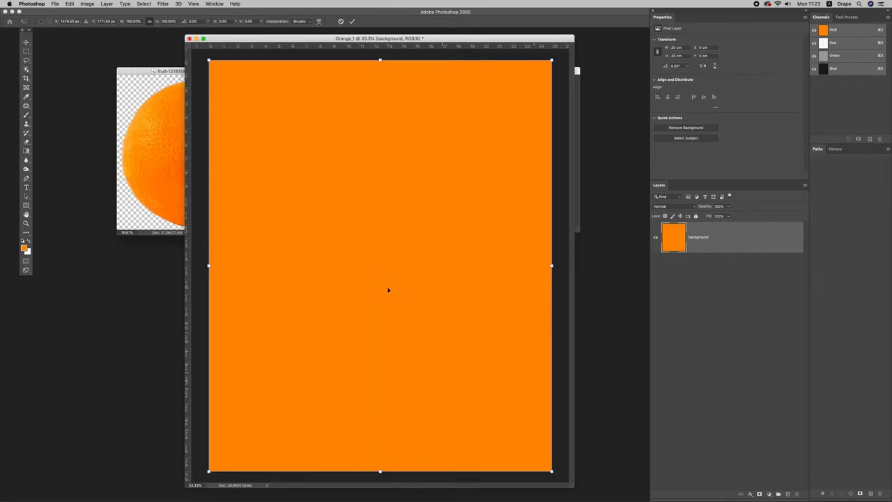
pyautogui.press('Return')
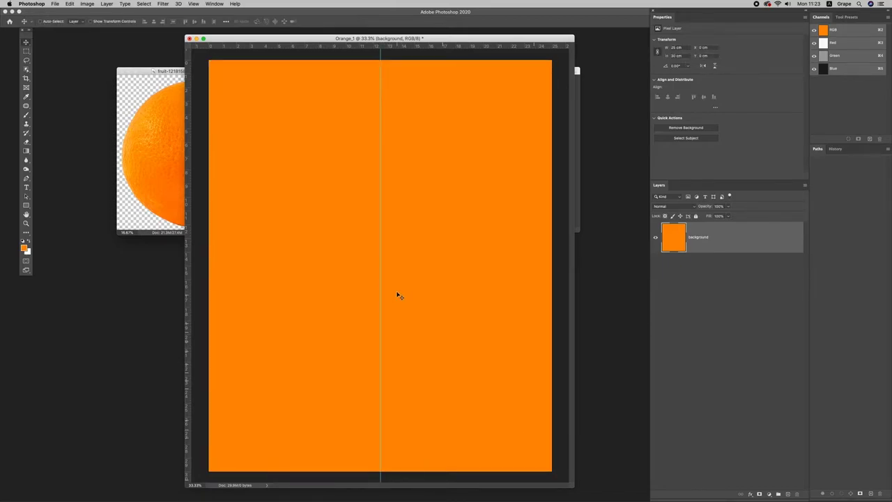
pyautogui.click(165, 158)
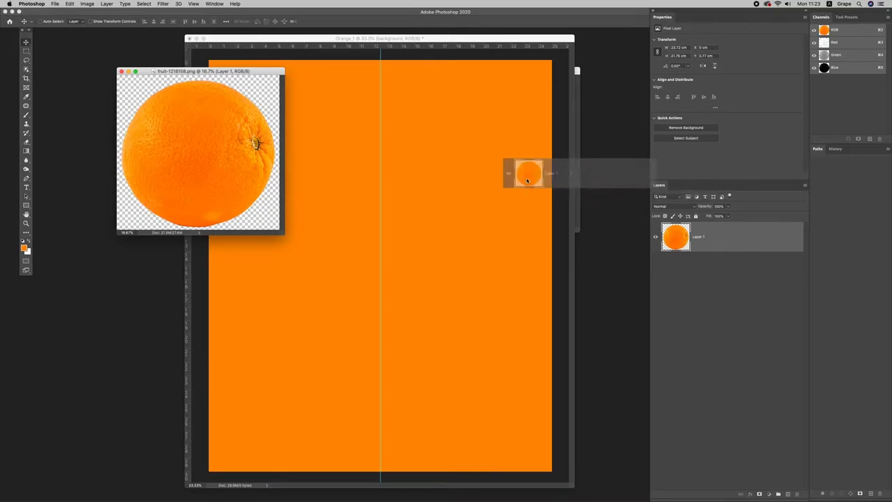
# - Copy the whole orange into Orange_1, scaled to 65% and rotated -90°
pyautogui.moveTo(700, 230); pyautogui.dragTo(458, 218)
pyautogui.press('f')
pyautogui.hotkey('ctrl', 't')
pyautogui.click(133, 13)
pyautogui.write('65')
pyautogui.press('Return')
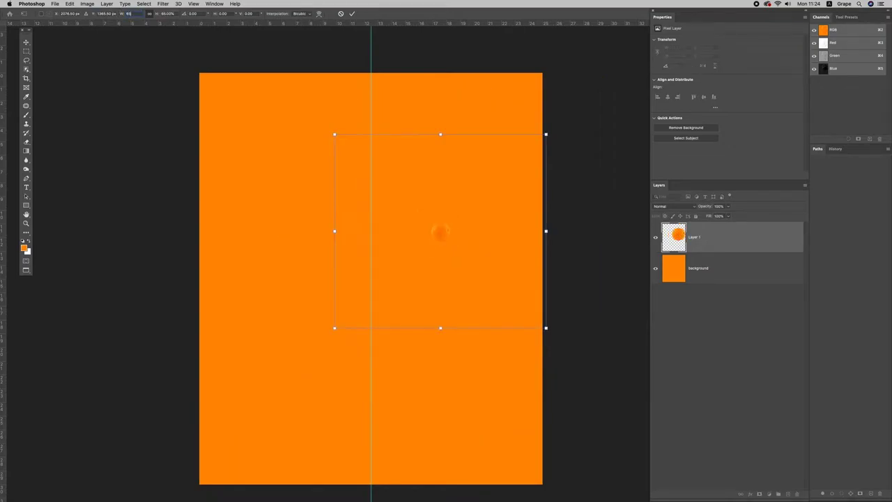
pyautogui.click(200, 14)
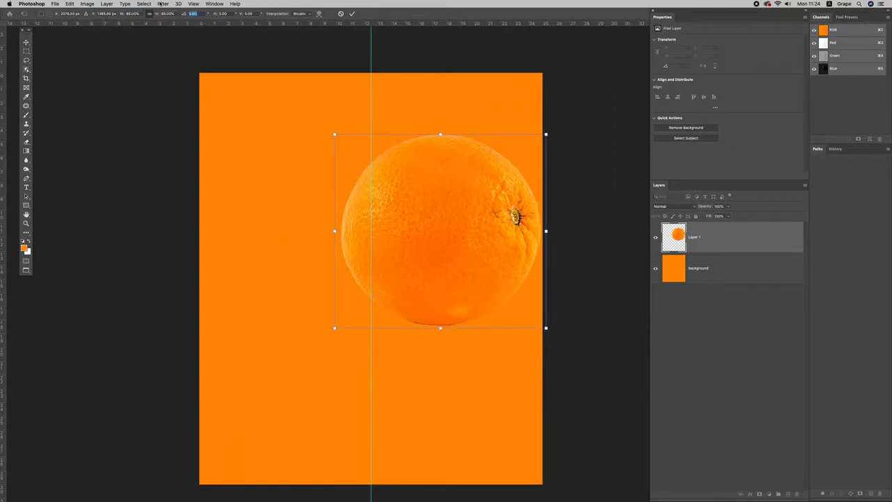
pyautogui.write('-90')
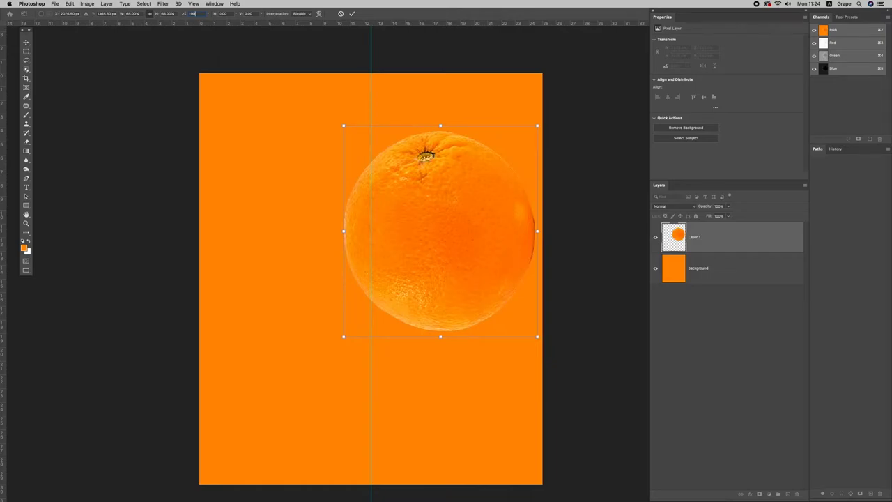
pyautogui.press('Return')
# - Centre the orange on the guide and name its layer orange
pyautogui.moveTo(484, 249)
pyautogui.mouseDown()
pyautogui.moveTo(440, 277)
pyautogui.moveTo(431, 270)
pyautogui.mouseUp()
pyautogui.hotkey('ctrl', 't')
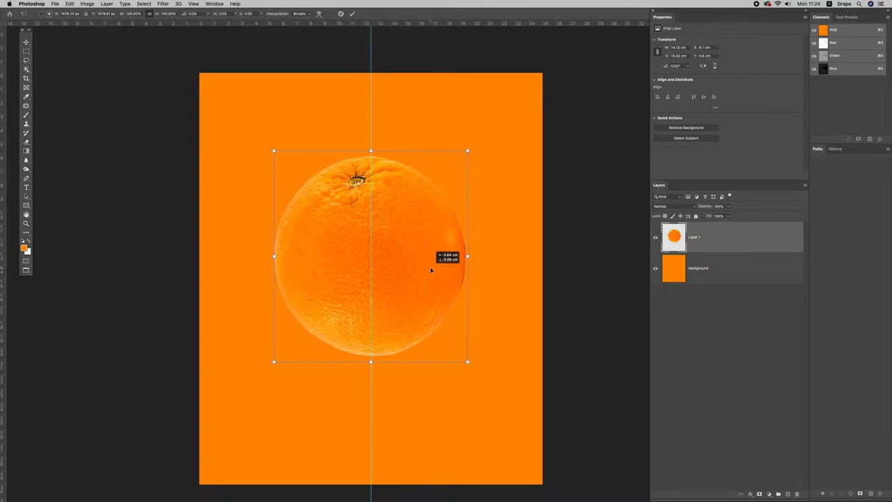
pyautogui.moveTo(431, 270); pyautogui.dragTo(432, 270)
pyautogui.press('Return')
pyautogui.scroll(-1, 469, 374)
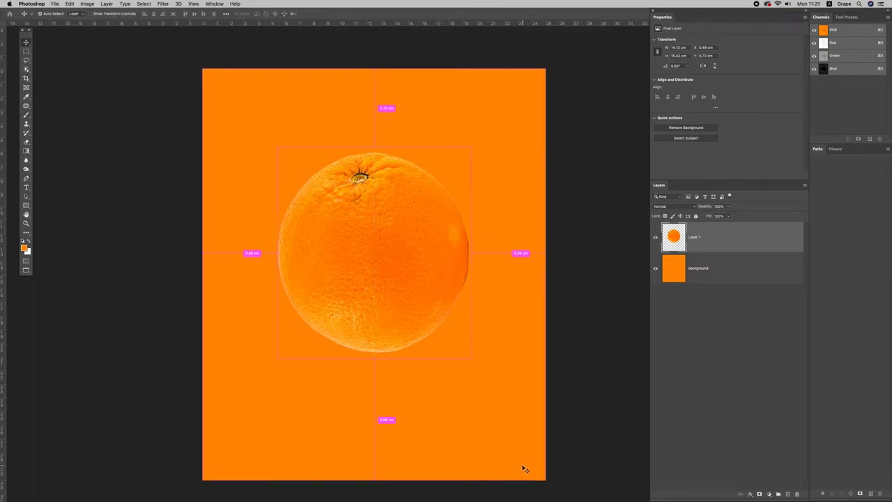
pyautogui.hotkey('ctrl', '+')
pyautogui.hotkey('ctrl', '=')
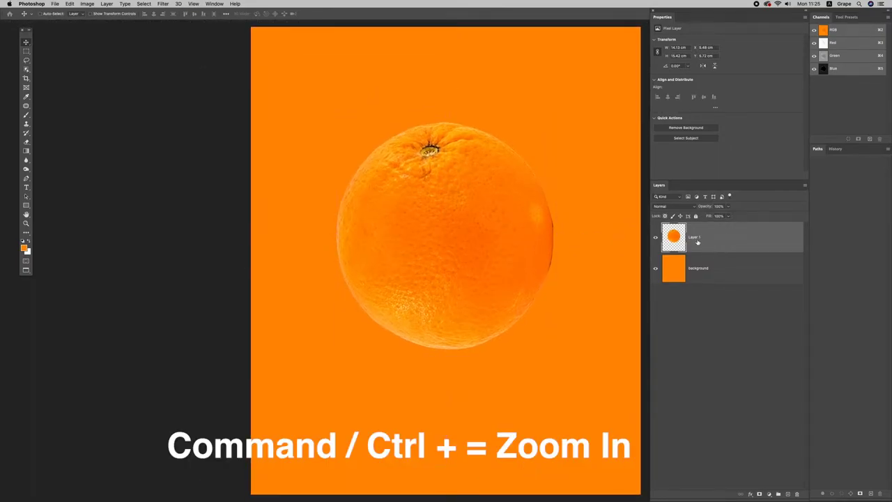
pyautogui.write('O')
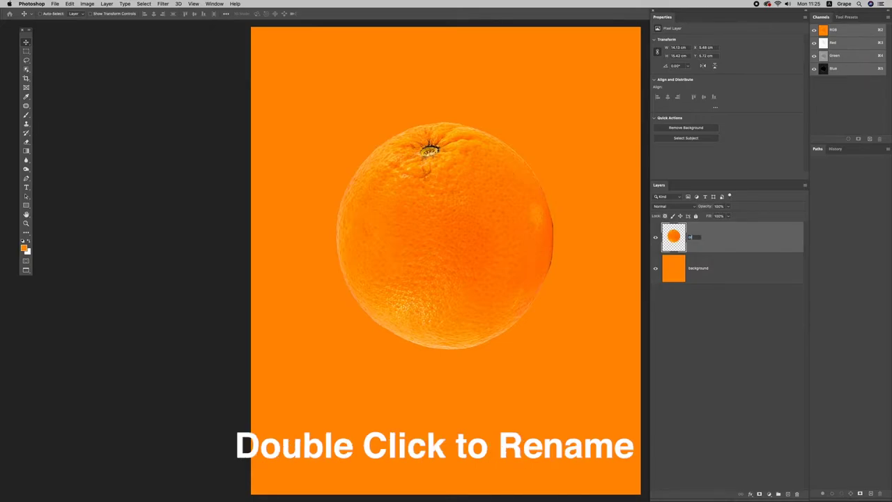
pyautogui.press('Return')
# - Draw a closed Pen path around the lower orange with a curved cut line across the top
pyautogui.press('p')
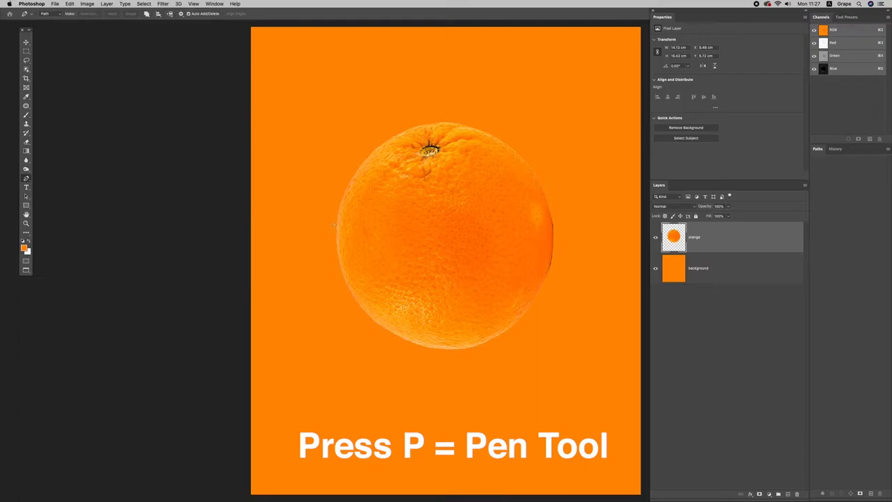
pyautogui.moveTo(319, 215); pyautogui.dragTo(333, 224)
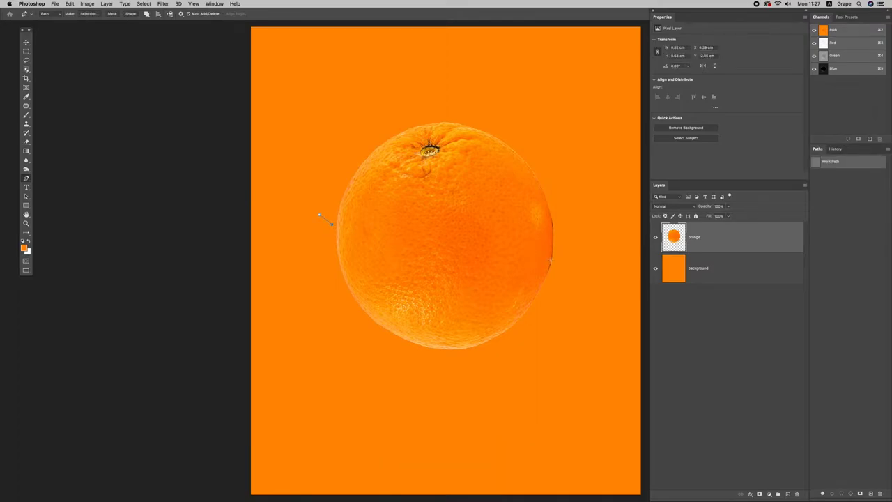
pyautogui.moveTo(566, 251); pyautogui.dragTo(752, 231)
pyautogui.click(562, 391)
pyautogui.click(376, 394)
pyautogui.click(322, 356)
pyautogui.click(319, 216)
# - Make the path a selection, use it as the orange layer's mask, and duplicate the layer
pyautogui.rightClick(420, 282)
pyautogui.click(452, 311)
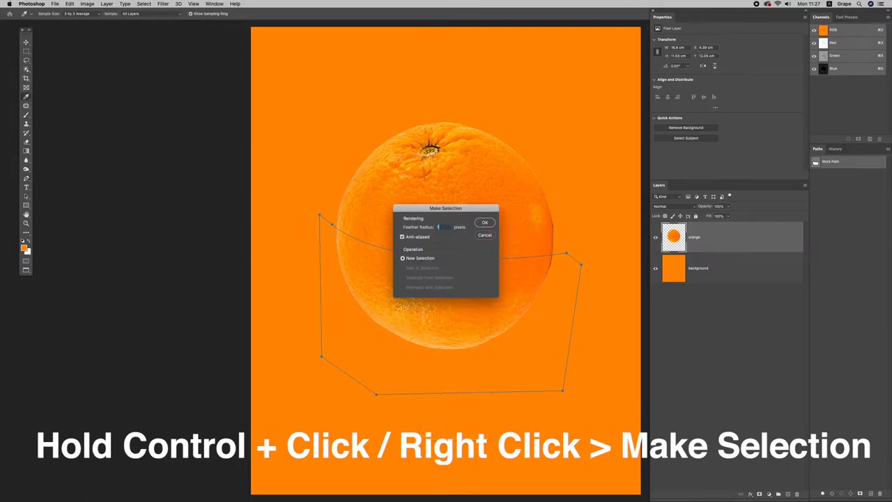
pyautogui.press('Return')
pyautogui.click(759, 493)
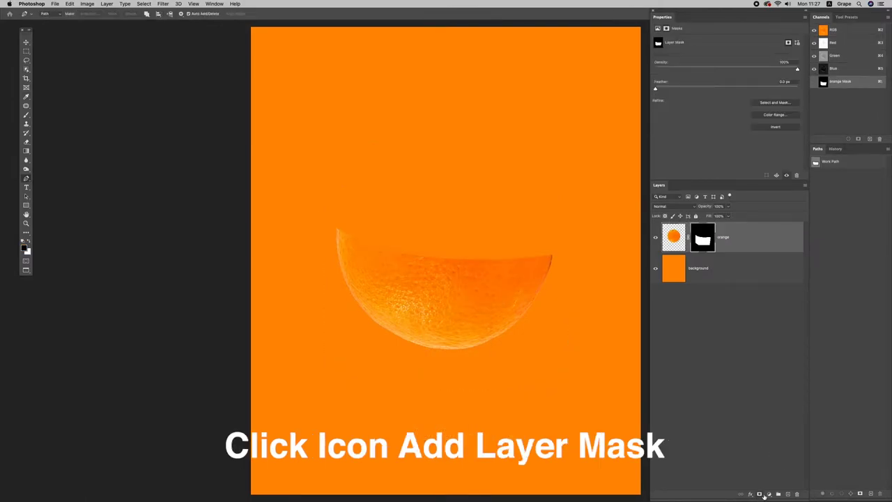
pyautogui.click(747, 238)
pyautogui.hotkey('ctrl', 'j')
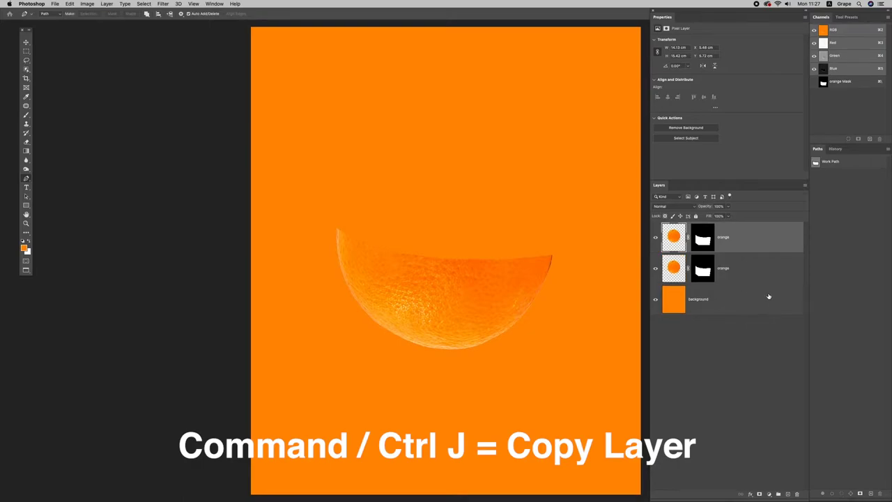
# - Invert the duplicate's mask so it shows the orange's top part
pyautogui.click(705, 245)
pyautogui.hotkey('ctrl', 'i')
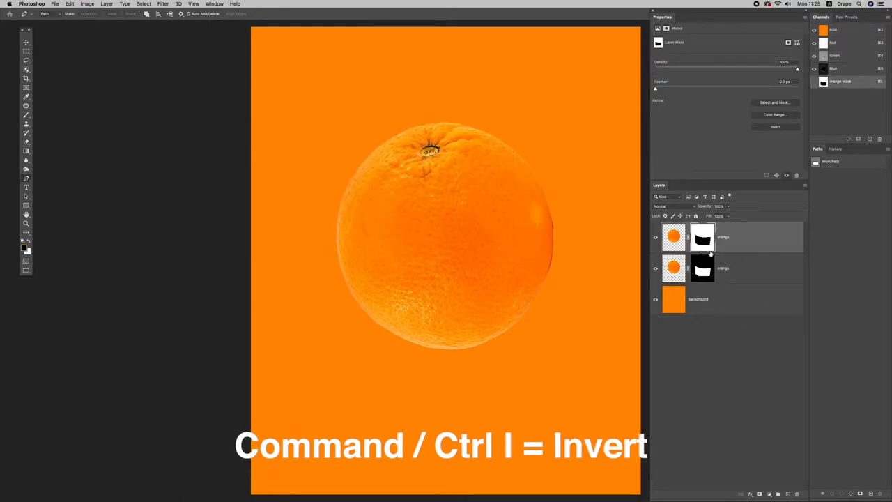
pyautogui.press('v')
pyautogui.hotkey('ctrl', 't')
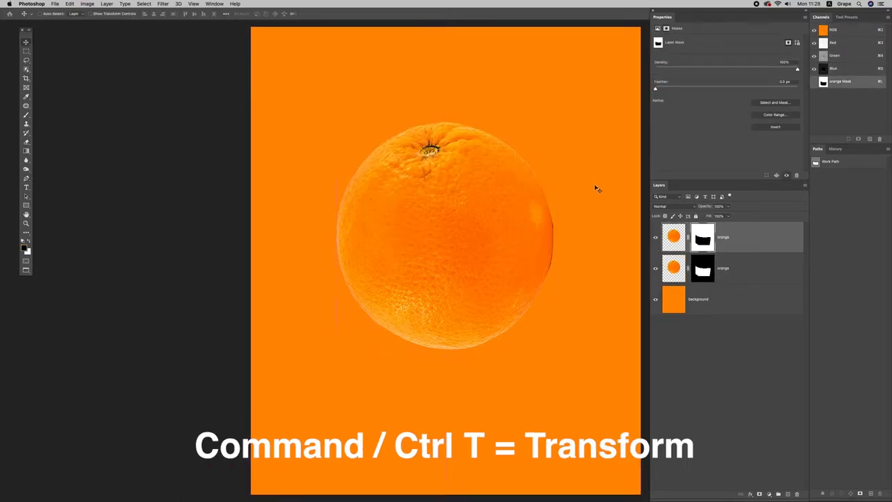
pyautogui.hotkey('ctrl', 't')
# - Tilt the top part about 11° clockwise and lift it upward
pyautogui.moveTo(597, 185); pyautogui.dragTo(622, 198)
pyautogui.moveTo(538, 226); pyautogui.dragTo(543, 205)
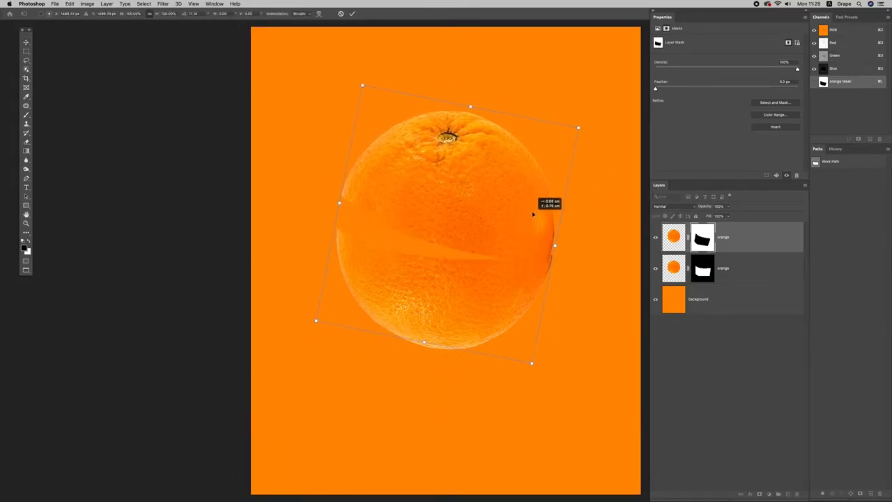
pyautogui.moveTo(587, 206); pyautogui.dragTo(600, 210)
pyautogui.moveTo(537, 211); pyautogui.dragTo(597, 195)
pyautogui.moveTo(538, 200); pyautogui.dragTo(538, 214)
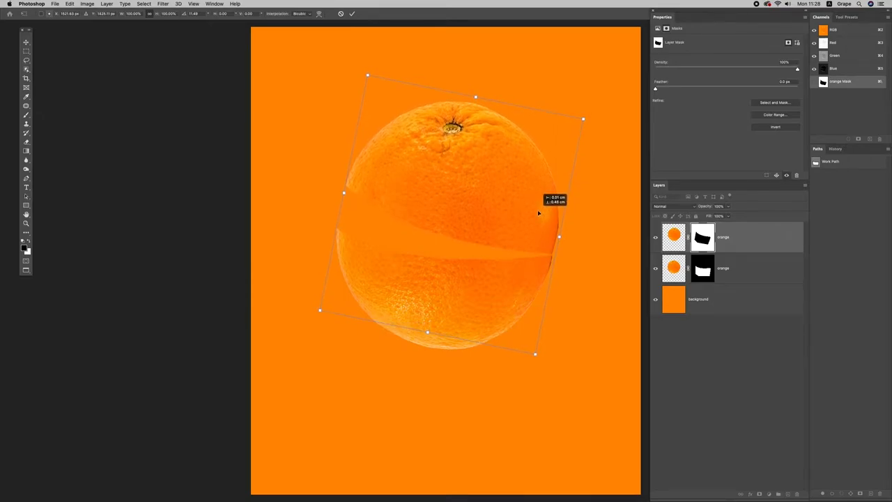
pyautogui.moveTo(538, 211); pyautogui.dragTo(538, 212)
pyautogui.press('Return')
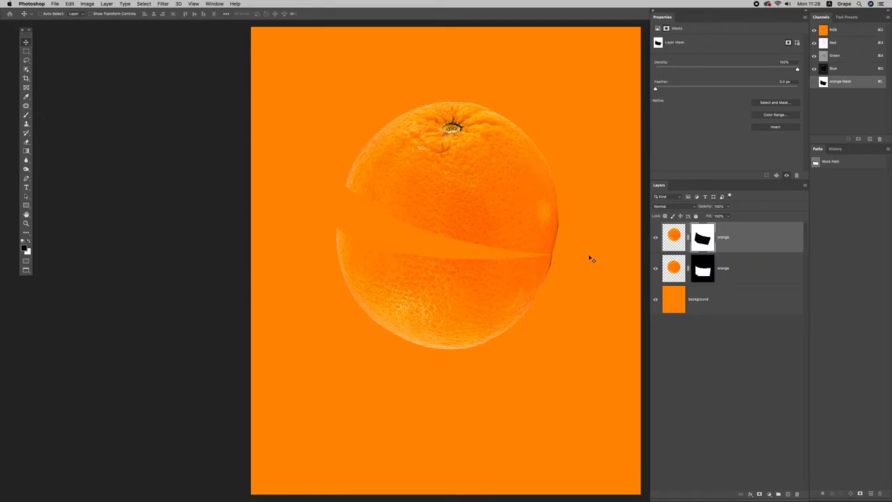
pyautogui.moveTo(577, 241); pyautogui.dragTo(580, 241)
# - Rotate and lower the bottom part slightly to open a wedge-shaped gap
pyautogui.hotkey('alt', '[')
pyautogui.hotkey('ctrl', 't')
pyautogui.moveTo(584, 228); pyautogui.dragTo(593, 207)
pyautogui.moveTo(530, 269); pyautogui.dragTo(533, 282)
pyautogui.press('Return')
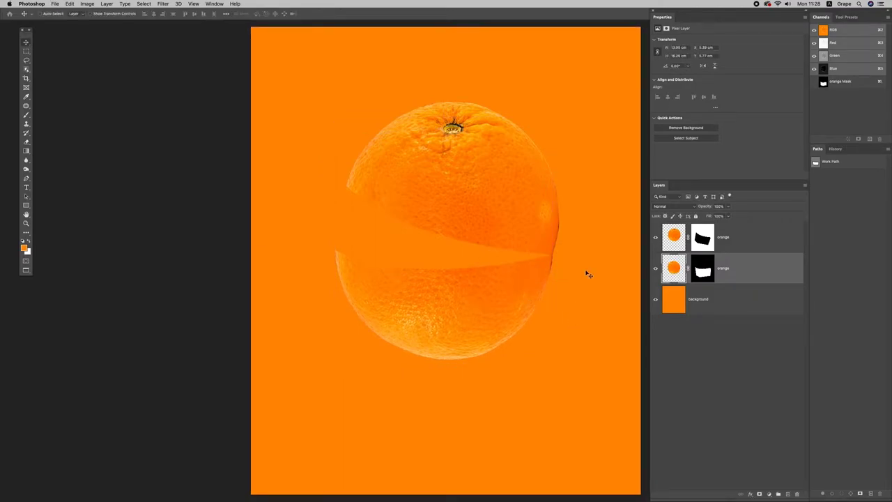
# - Select the cut half orange in the two-oranges photo with Object Selection and copy it to a new layer
pyautogui.press('f')
pyautogui.press('f')
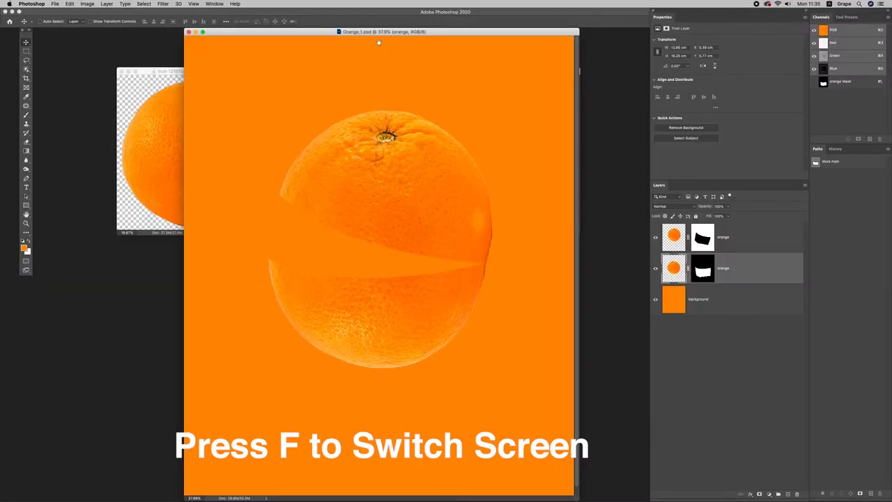
pyautogui.moveTo(378, 42); pyautogui.dragTo(376, 142)
pyautogui.click(371, 112)
pyautogui.press('f')
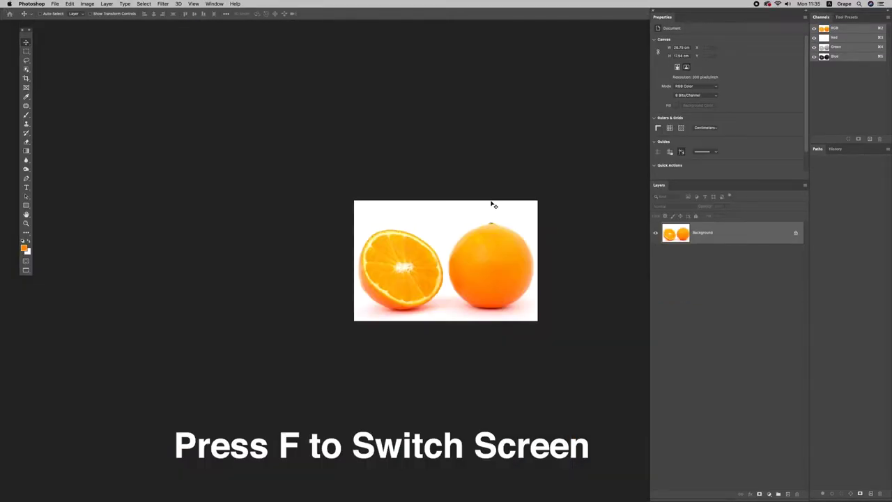
pyautogui.hotkey('ctrl', '+')
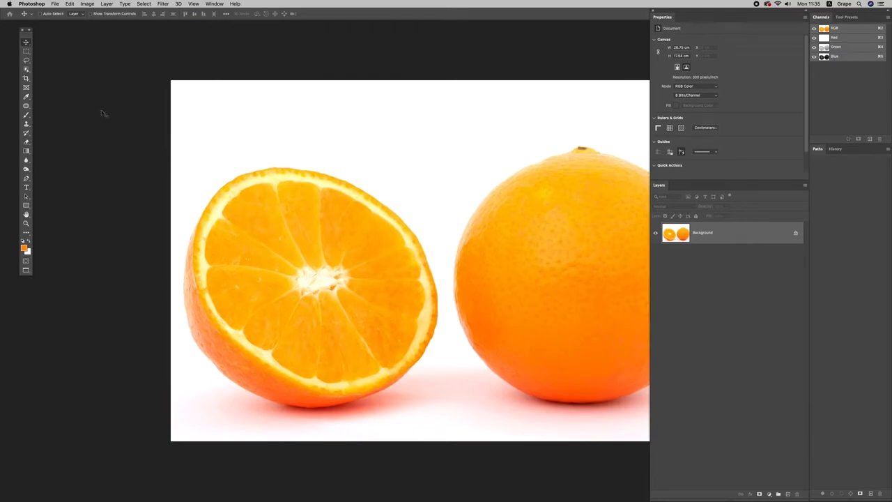
pyautogui.click(27, 71)
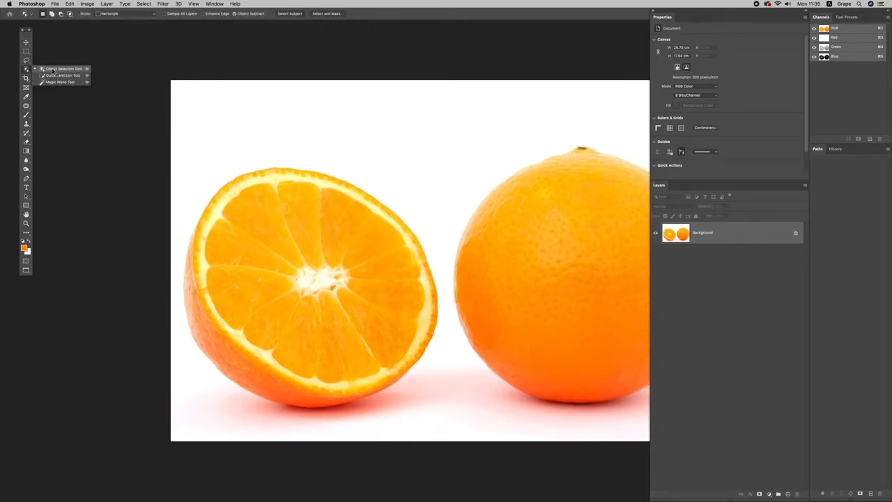
pyautogui.click(54, 71)
pyautogui.moveTo(175, 157); pyautogui.dragTo(445, 426)
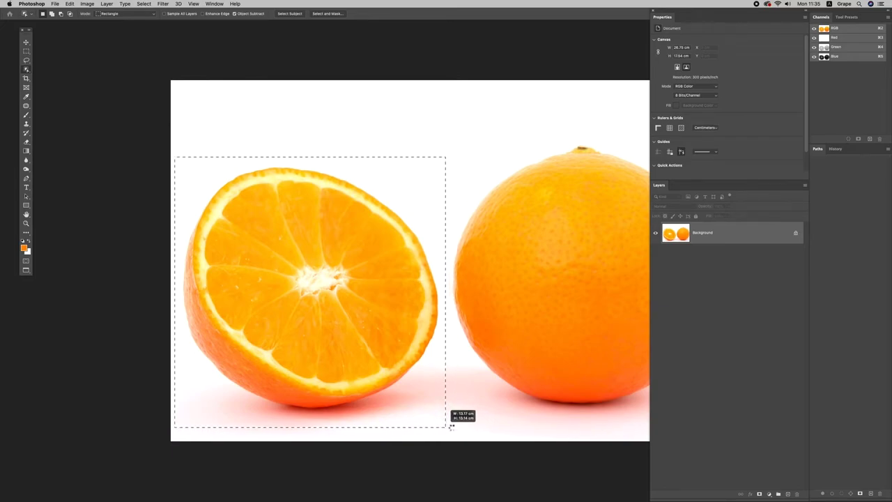
pyautogui.hotkey('ctrl', 'j')
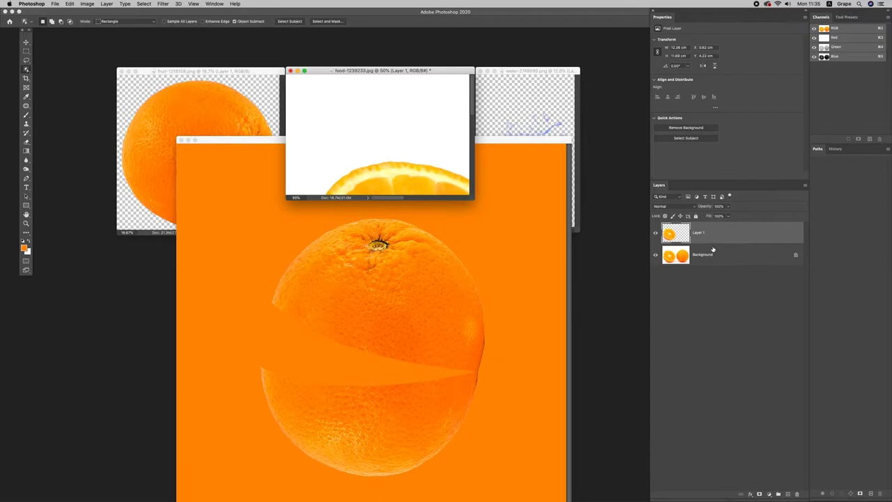
pyautogui.press('v')
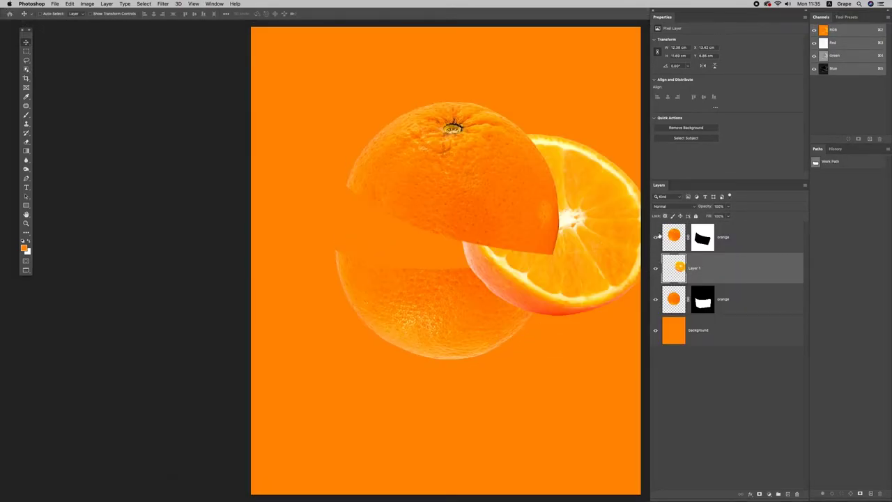
# - Hide the top orange piece, centre the cut half orange, and flip it horizontally
pyautogui.click(655, 237)
pyautogui.moveTo(494, 329); pyautogui.dragTo(423, 315)
pyautogui.hotkey('ctrl', 't')
pyautogui.rightClick(433, 276)
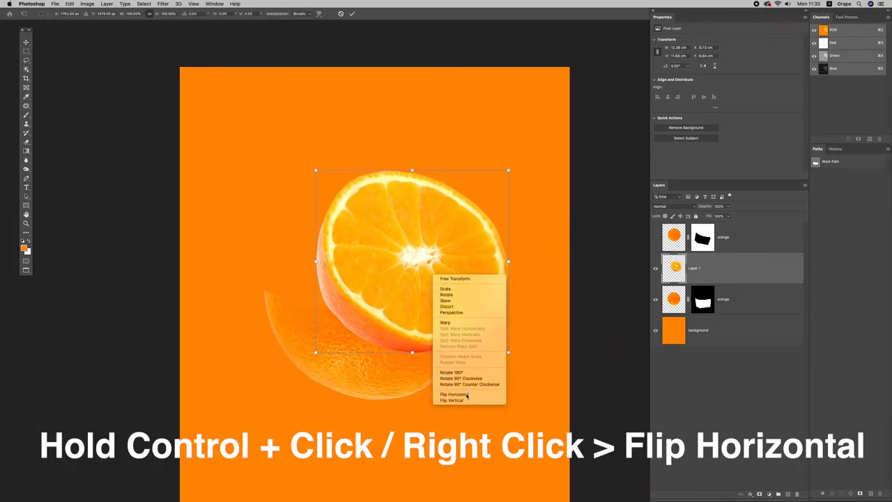
pyautogui.click(467, 395)
pyautogui.press('Return')
# - Move the half orange below the lower orange layer and distort it flat onto the rim
pyautogui.moveTo(734, 279); pyautogui.dragTo(737, 313)
pyautogui.moveTo(481, 262); pyautogui.dragTo(432, 245)
pyautogui.hotkey('ctrl', 't')
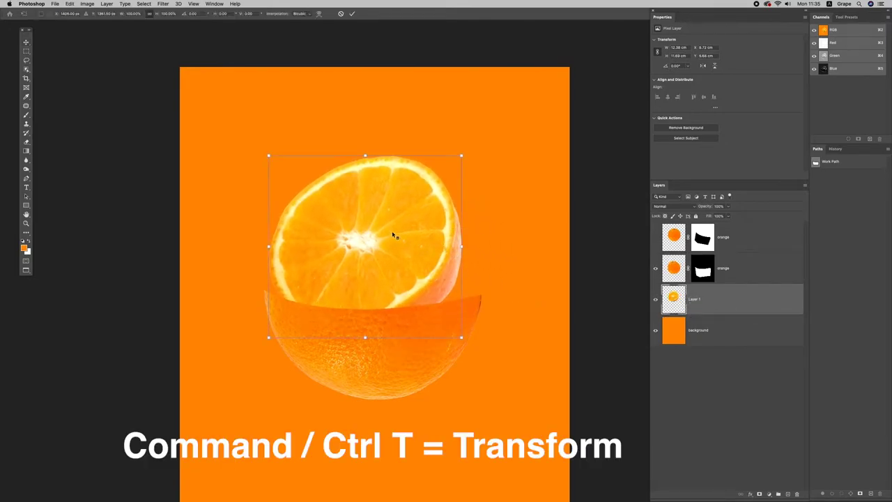
pyautogui.rightClick(394, 236)
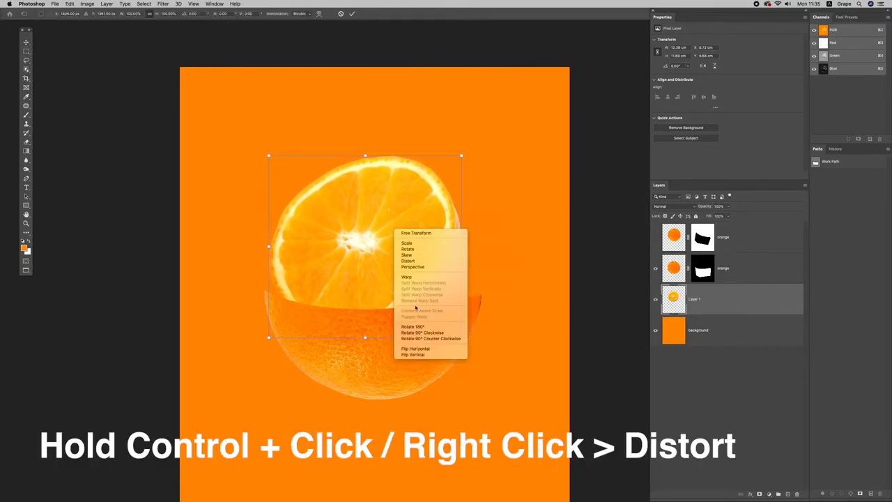
pyautogui.click(410, 261)
pyautogui.moveTo(365, 158); pyautogui.dragTo(380, 233)
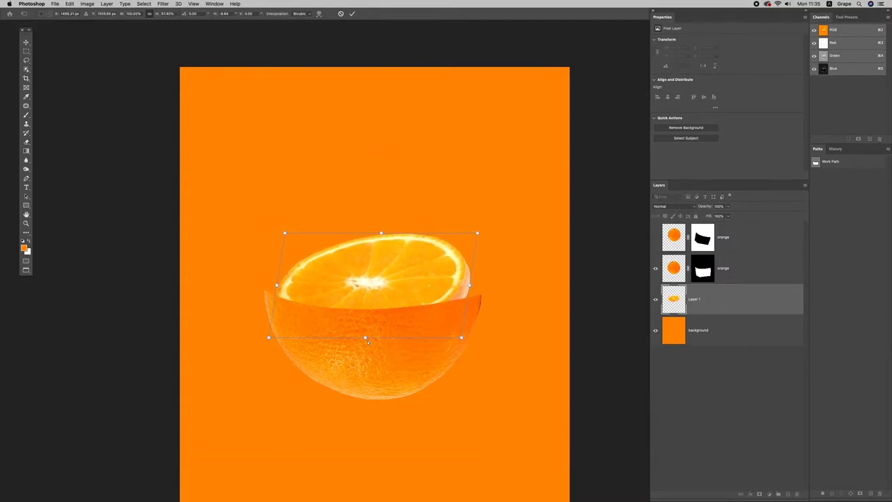
pyautogui.moveTo(368, 341); pyautogui.dragTo(361, 313)
pyautogui.moveTo(279, 284); pyautogui.dragTo(265, 278)
pyautogui.moveTo(469, 273); pyautogui.dragTo(478, 299)
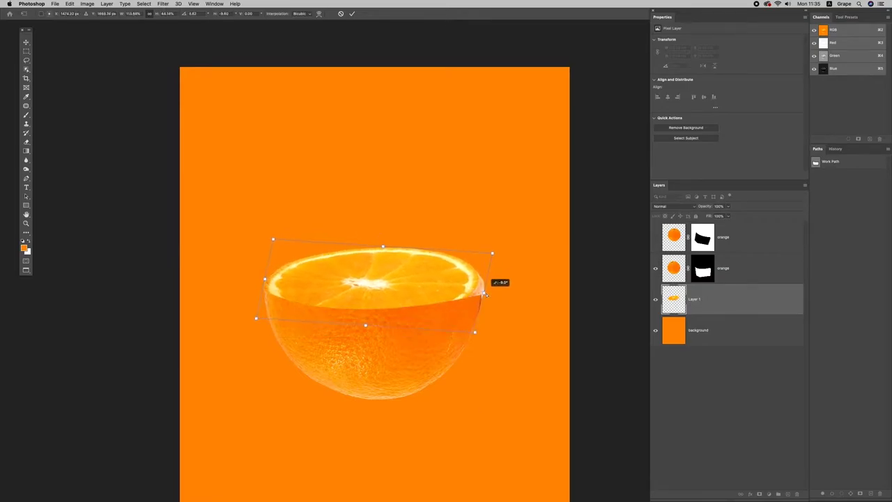
pyautogui.moveTo(363, 329); pyautogui.dragTo(366, 314)
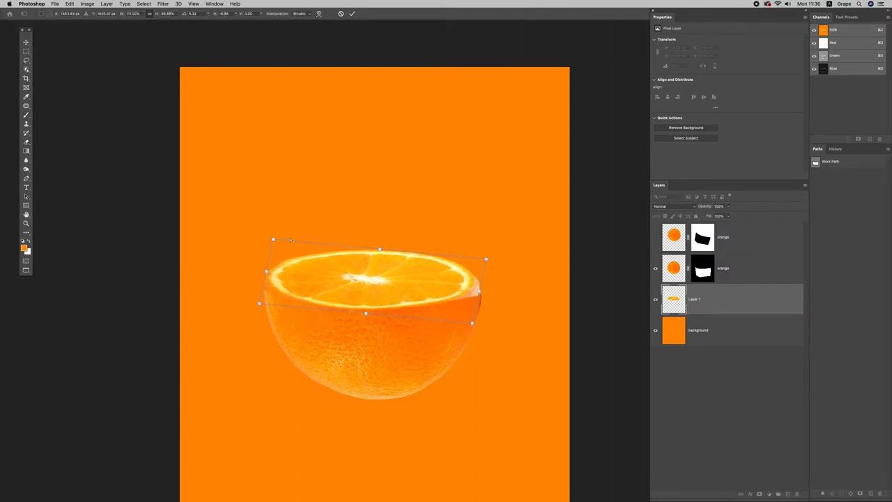
# - Fine-tune the distortion, tilting the slice about −10° to match the rim, and apply it
pyautogui.moveTo(266, 271); pyautogui.dragTo(265, 281)
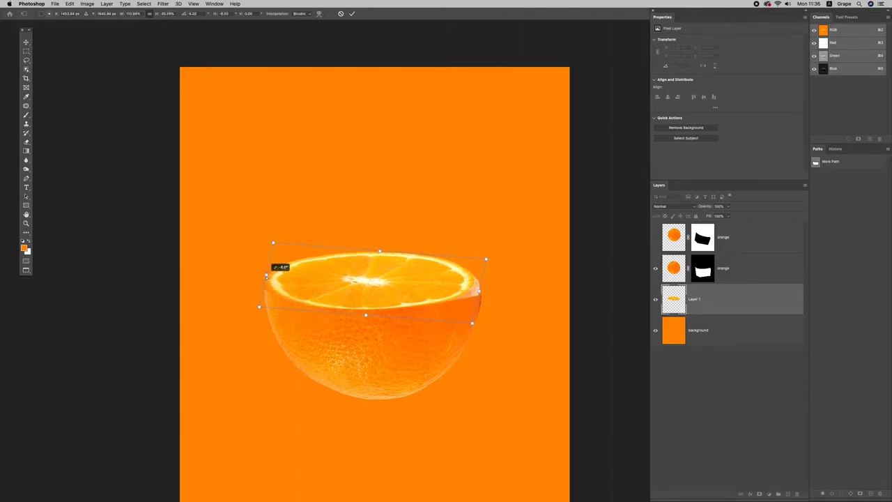
pyautogui.moveTo(371, 325); pyautogui.dragTo(372, 319)
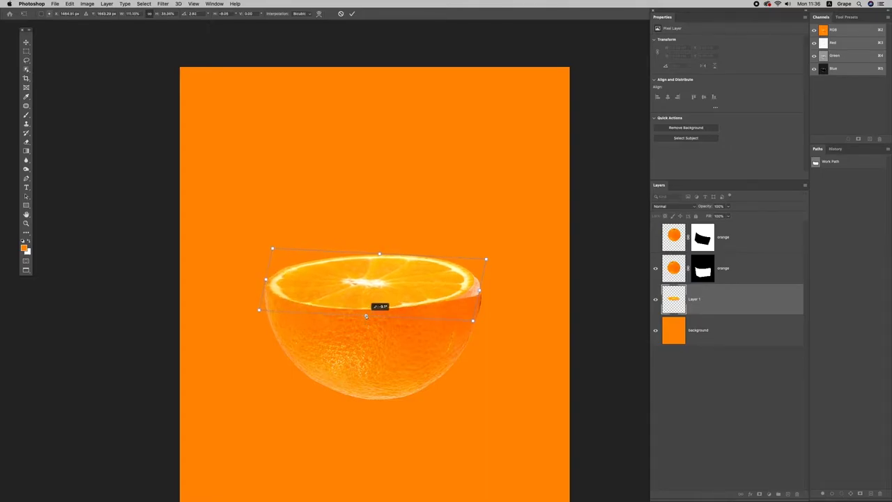
pyautogui.moveTo(486, 260); pyautogui.dragTo(488, 268)
pyautogui.moveTo(266, 278); pyautogui.dragTo(266, 284)
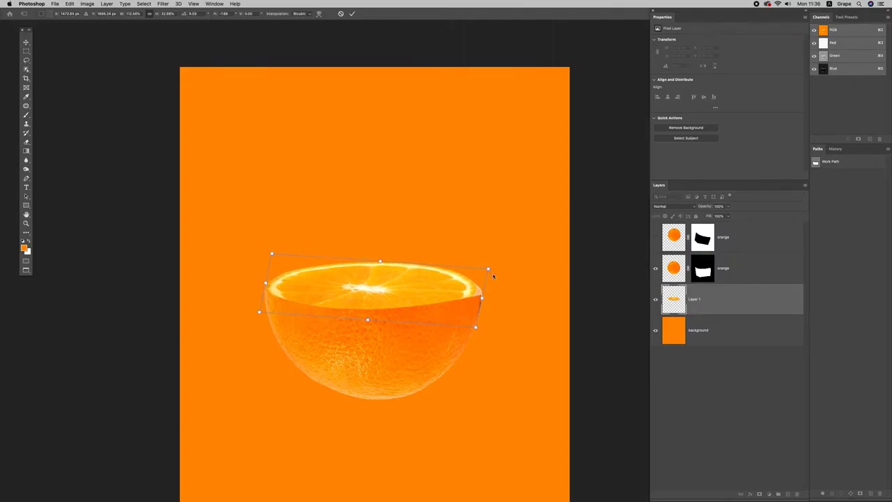
pyautogui.moveTo(368, 320); pyautogui.dragTo(368, 310)
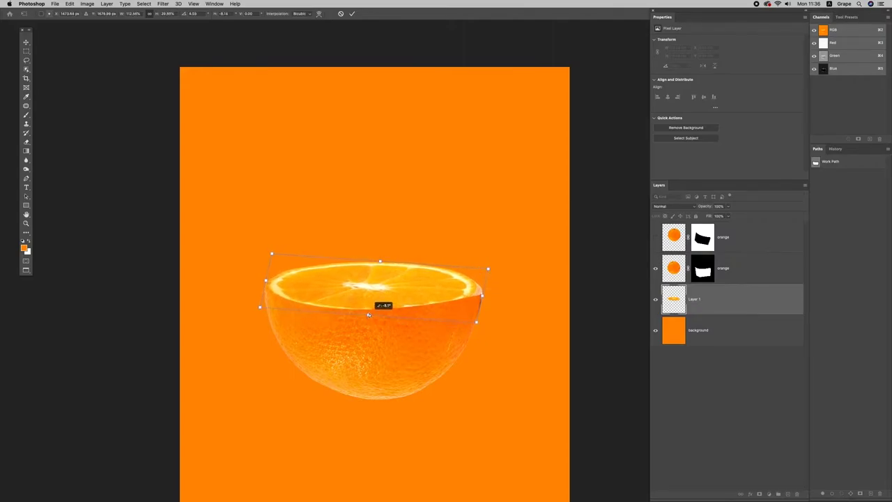
pyautogui.moveTo(271, 273); pyautogui.dragTo(269, 277)
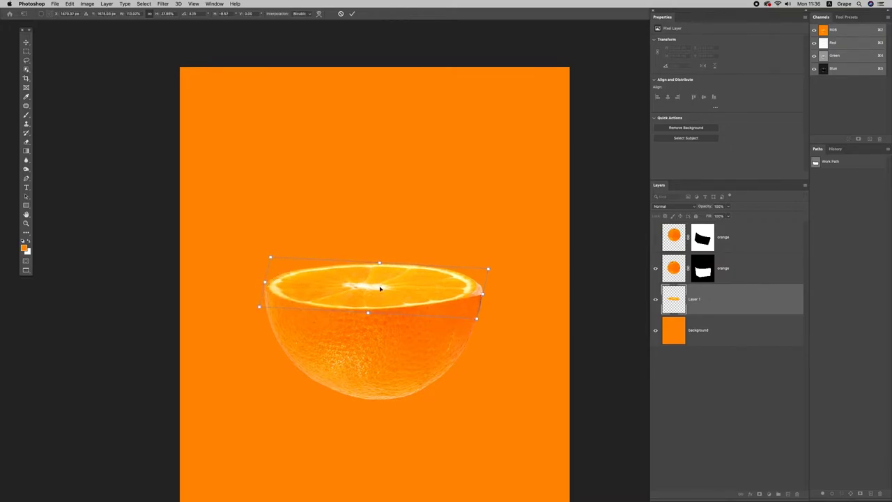
pyautogui.moveTo(484, 296); pyautogui.dragTo(488, 297)
pyautogui.moveTo(368, 313); pyautogui.dragTo(367, 312)
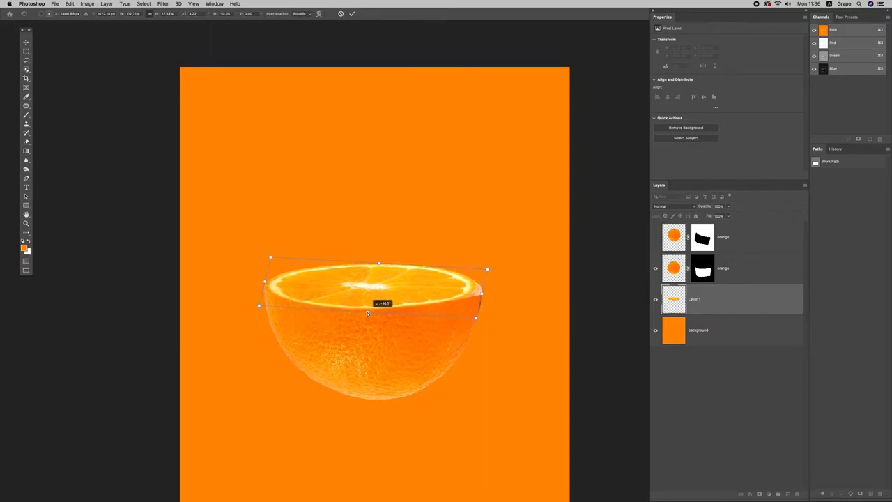
pyautogui.press('Return')
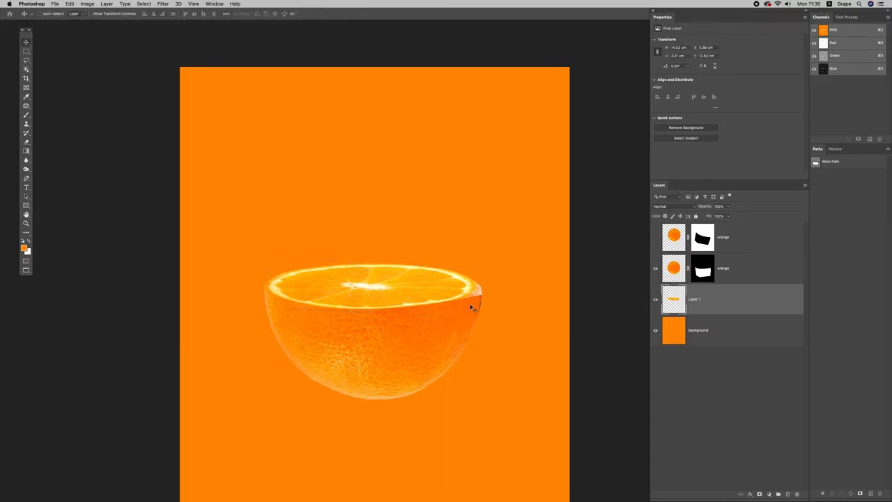
# - Zoom in on the orange's right rim and target the lower orange's layer mask
pyautogui.hotkey('ctrl', '+')
pyautogui.hotkey('ctrl', '+')
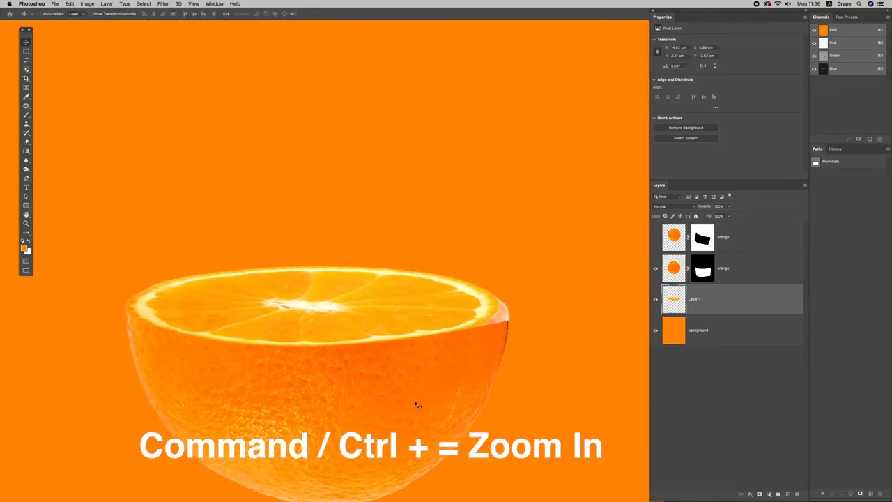
pyautogui.moveTo(420, 398); pyautogui.dragTo(471, 342)
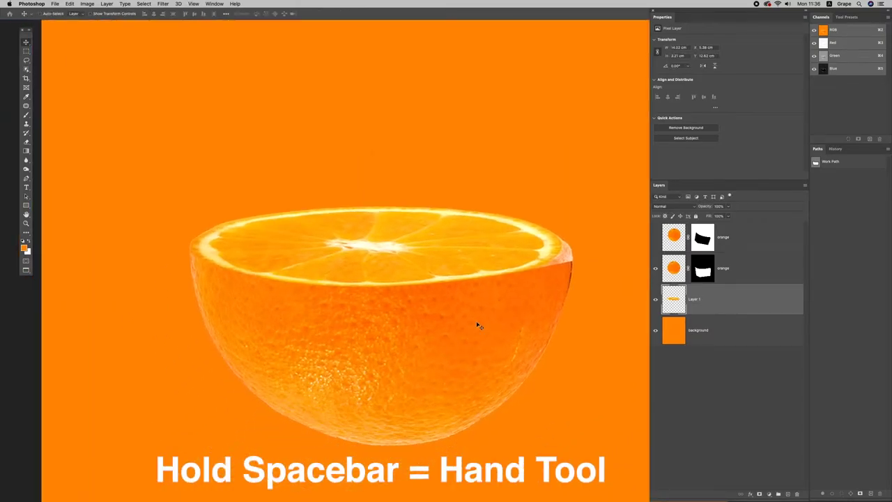
pyautogui.click(655, 300)
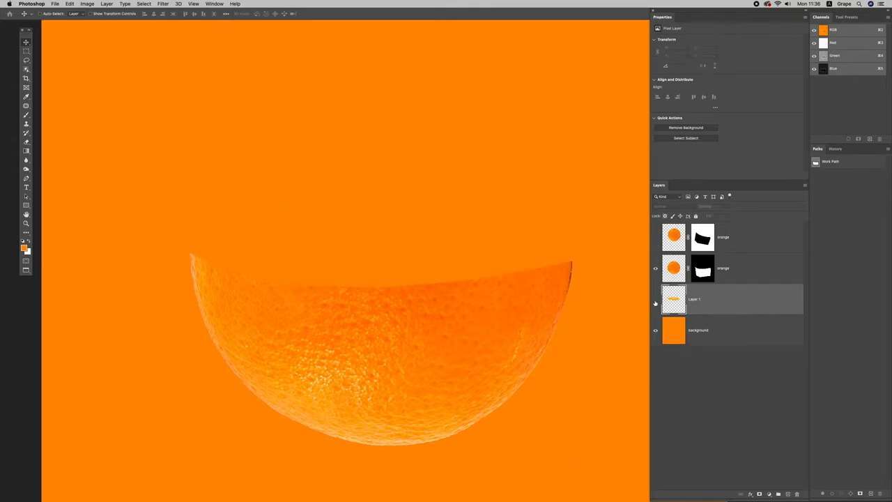
pyautogui.click(702, 271)
pyautogui.press('p')
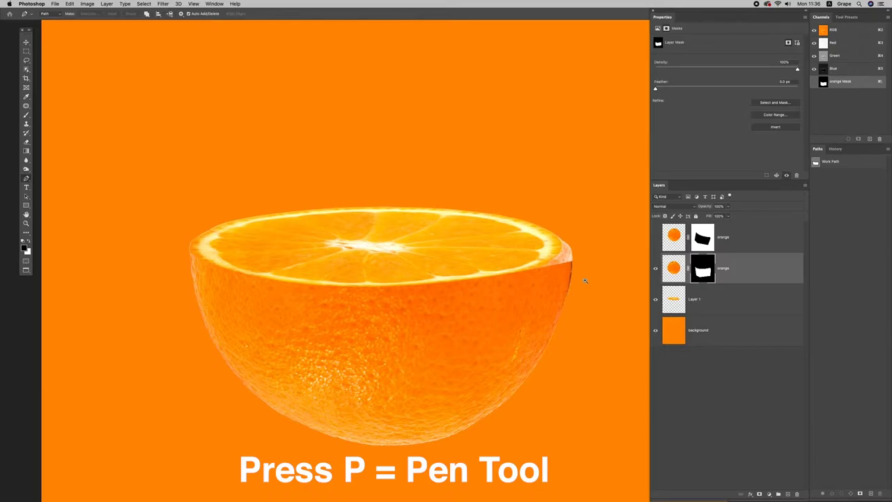
pyautogui.scroll(5, 586, 281)
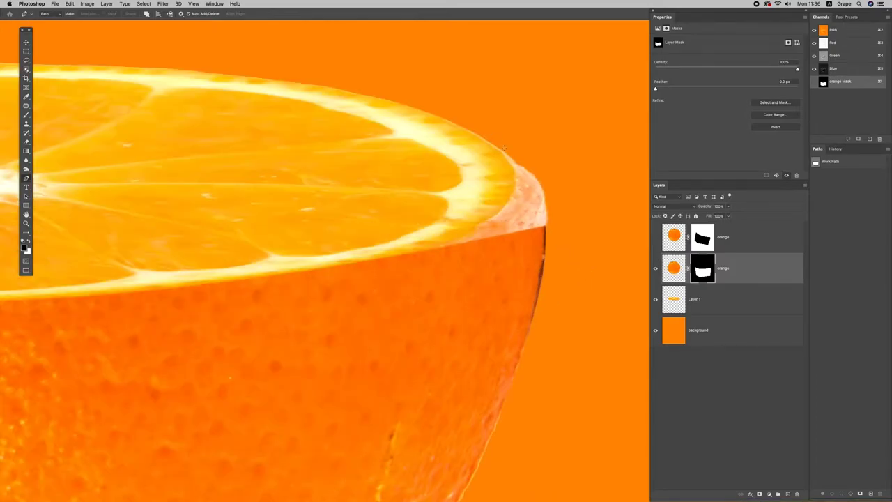
# - Draw a closed Pen path around the pale rind corner at the right rim
pyautogui.click(503, 148)
pyautogui.click(425, 251)
pyautogui.moveTo(427, 250); pyautogui.dragTo(554, 218)
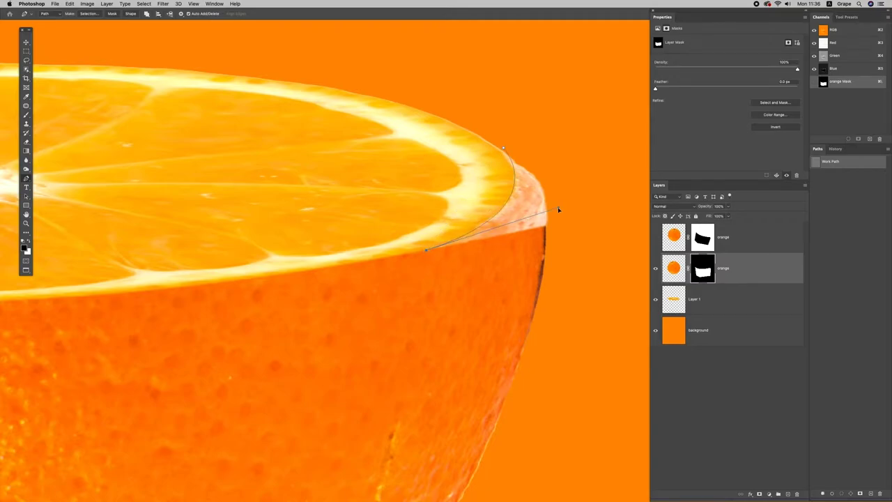
pyautogui.click(363, 317)
pyautogui.click(509, 340)
pyautogui.click(591, 263)
pyautogui.click(589, 166)
pyautogui.click(530, 131)
pyautogui.click(504, 149)
# - Turn the path into a selection, fill it with black on the mask, and deselect
pyautogui.rightClick(545, 197)
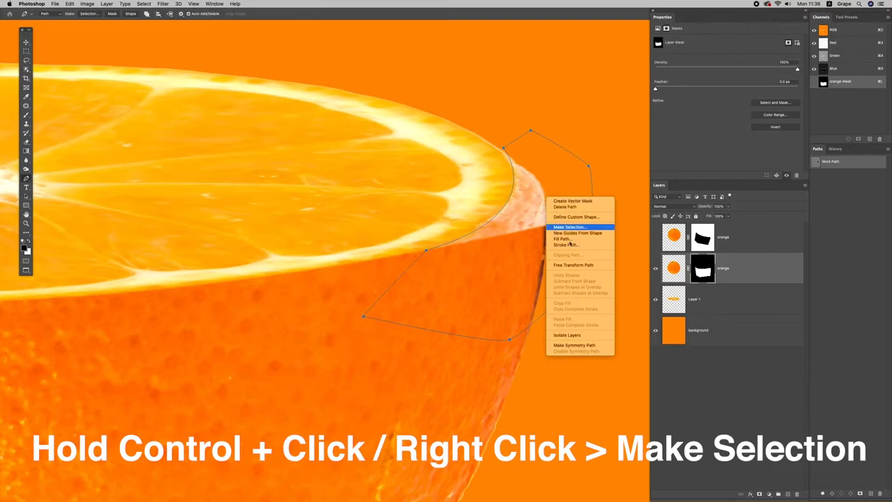
pyautogui.click(561, 231)
pyautogui.click(484, 222)
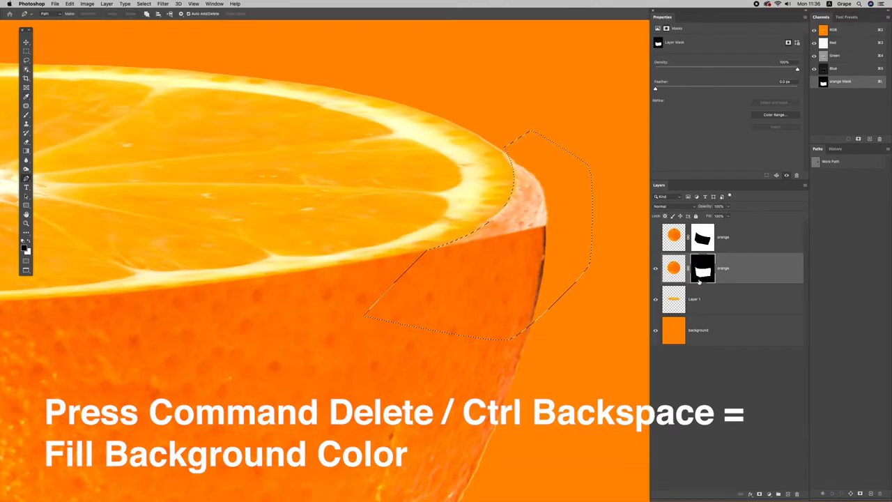
pyautogui.press('super+BackSpace')
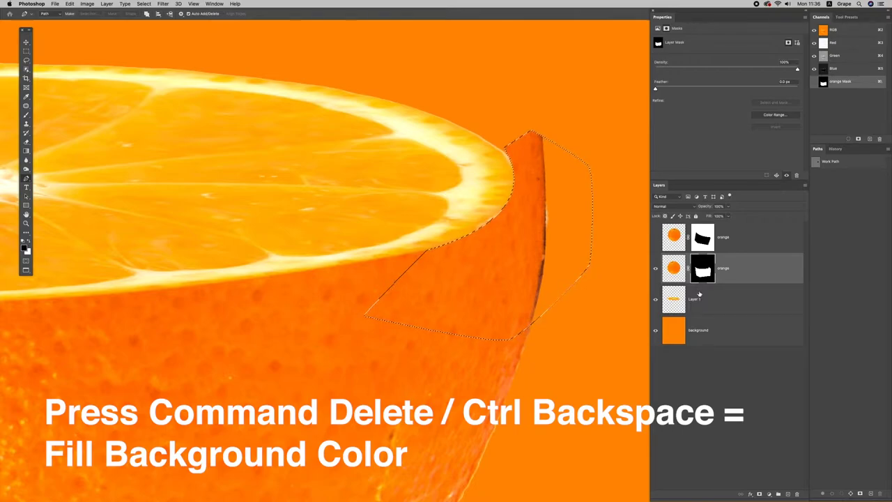
pyautogui.press('super+d')
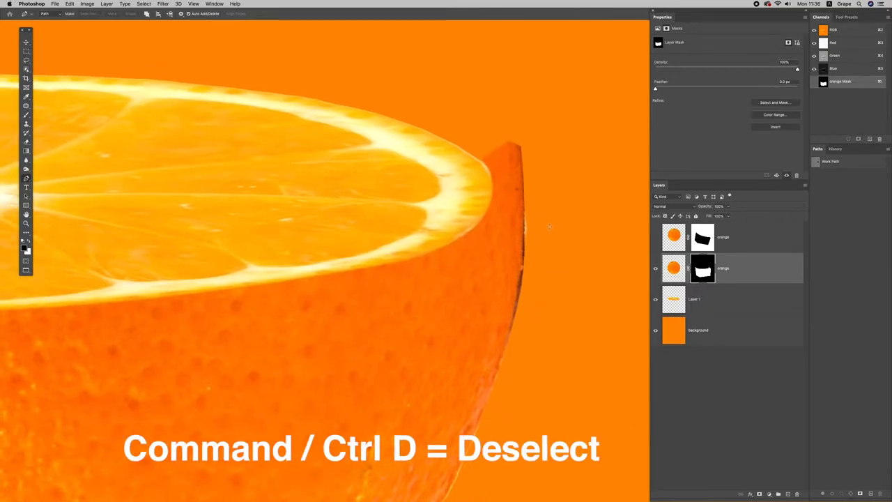
pyautogui.press('b')
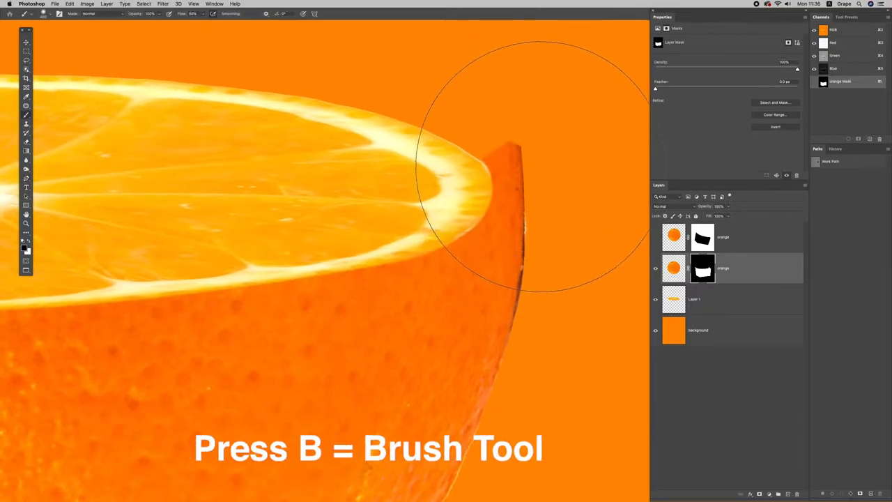
# - Paint the lower orange's mask with a small brush to hide dark rind along the top-right edge
pyautogui.press('[')
pyautogui.press('[')
pyautogui.press('[')
pyautogui.press('[')
pyautogui.press('[')
pyautogui.press('[')
pyautogui.press('[')
pyautogui.moveTo(513, 139); pyautogui.dragTo(526, 169)
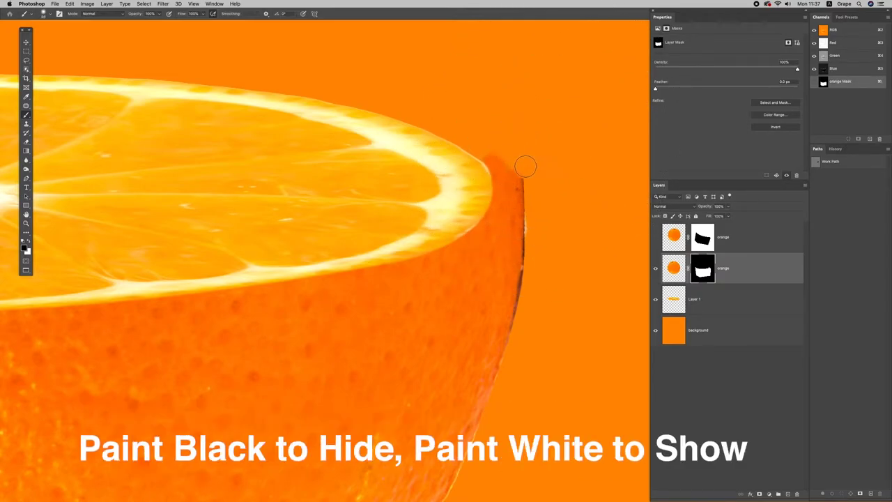
pyautogui.press('[')
pyautogui.press('[')
pyautogui.press('[')
pyautogui.moveTo(513, 174)
pyautogui.mouseDown()
pyautogui.moveTo(506, 169)
pyautogui.moveTo(520, 198)
pyautogui.mouseUp()
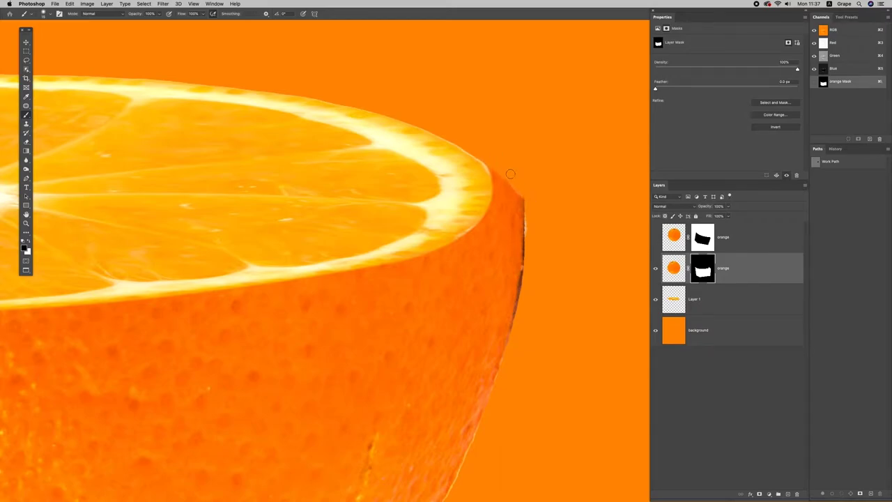
pyautogui.press('super+z')
pyautogui.moveTo(504, 168); pyautogui.dragTo(520, 196)
pyautogui.moveTo(511, 177); pyautogui.dragTo(528, 215)
pyautogui.click(704, 306)
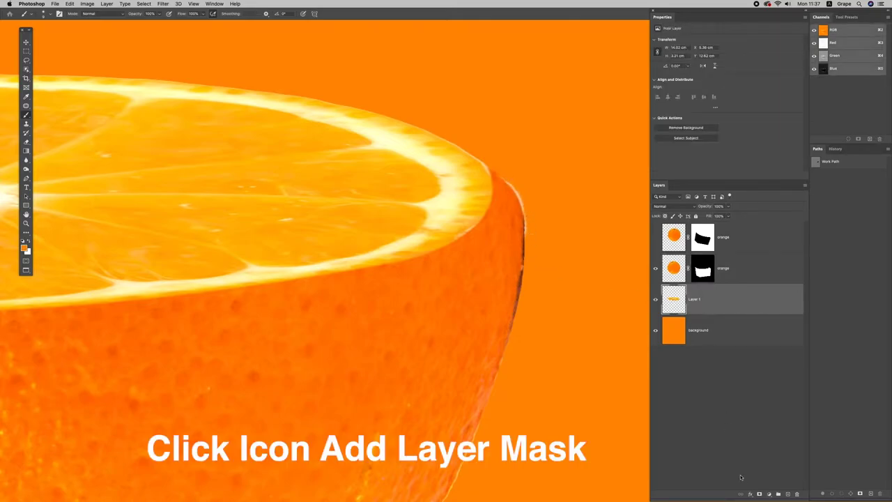
# - Add a mask to Layer 1 and paint out the bright fringe on the rind's right edge
pyautogui.click(760, 494)
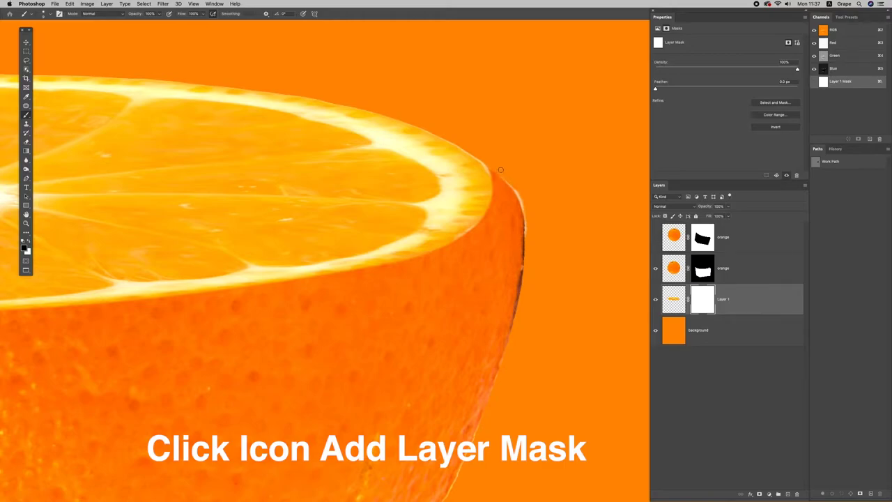
pyautogui.moveTo(497, 169)
pyautogui.mouseDown()
pyautogui.moveTo(532, 213)
pyautogui.moveTo(517, 188)
pyautogui.moveTo(526, 236)
pyautogui.mouseUp()
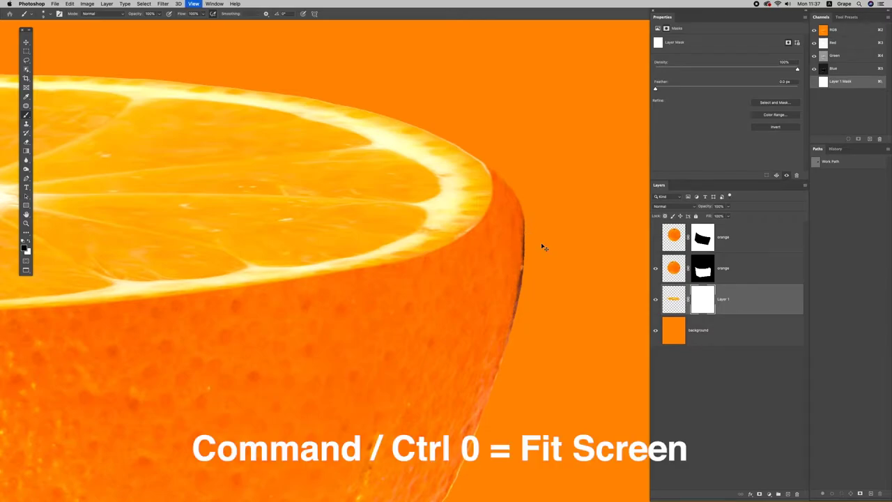
pyautogui.hotkey('ctrl', '0')
pyautogui.keyDown('ctrl'); pyautogui.click(552, 300); pyautogui.keyUp('ctrl')
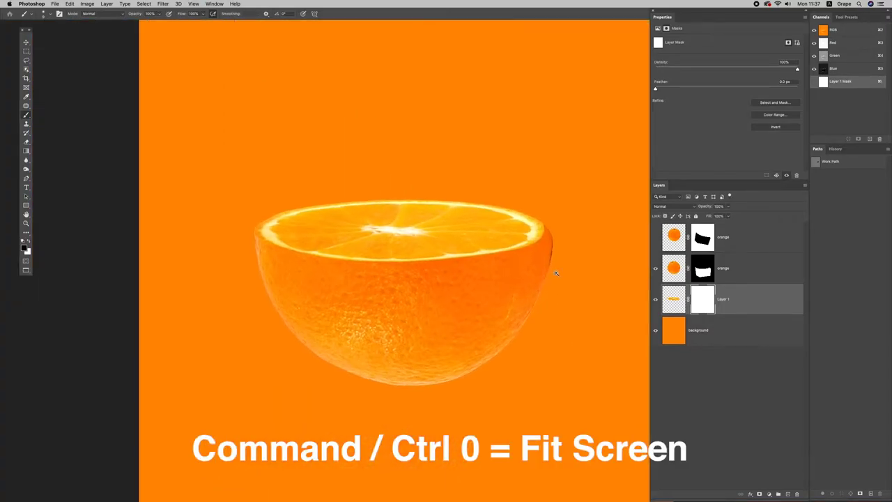
pyautogui.click(705, 274)
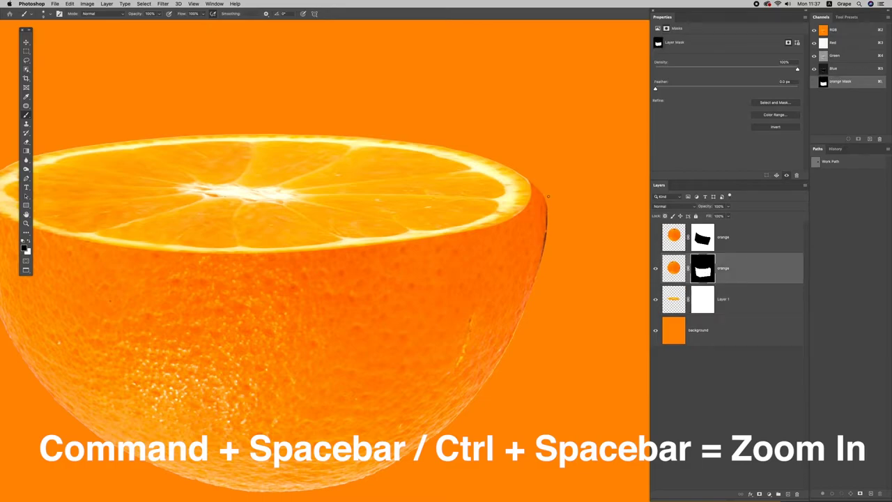
# - Draw a closed pen path around the strip along the orange's right edge
pyautogui.press('p')
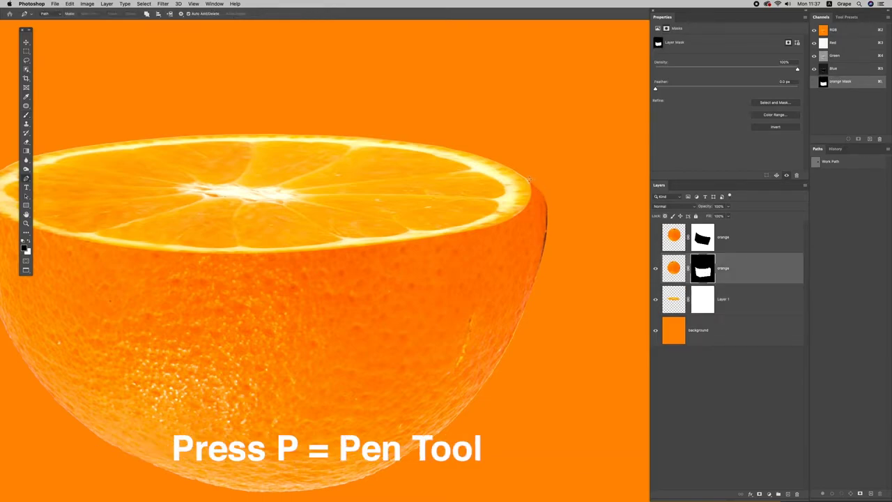
pyautogui.click(528, 180)
pyautogui.click(536, 269)
pyautogui.moveTo(537, 271); pyautogui.dragTo(550, 198)
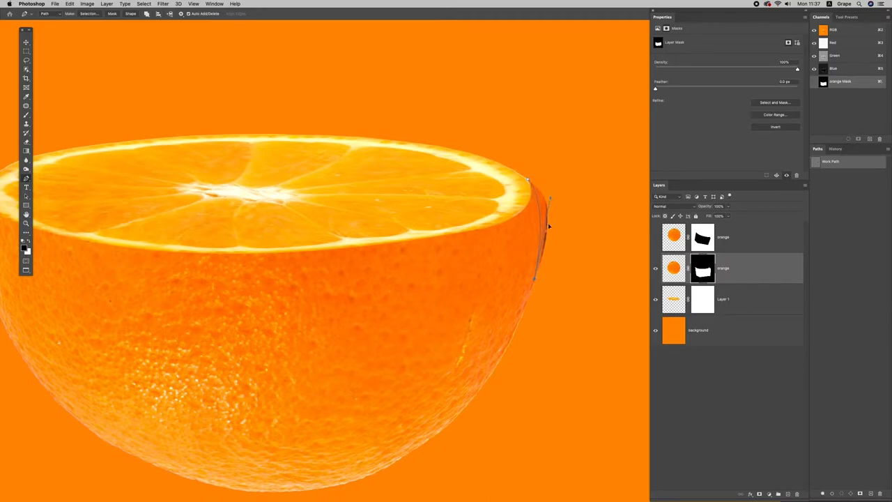
pyautogui.click(526, 340)
pyautogui.click(582, 296)
pyautogui.click(592, 187)
pyautogui.click(552, 161)
pyautogui.click(529, 183)
# - Convert the path to a selection and fill Layer 1's mask with black to hide that strip
pyautogui.rightClick(560, 194)
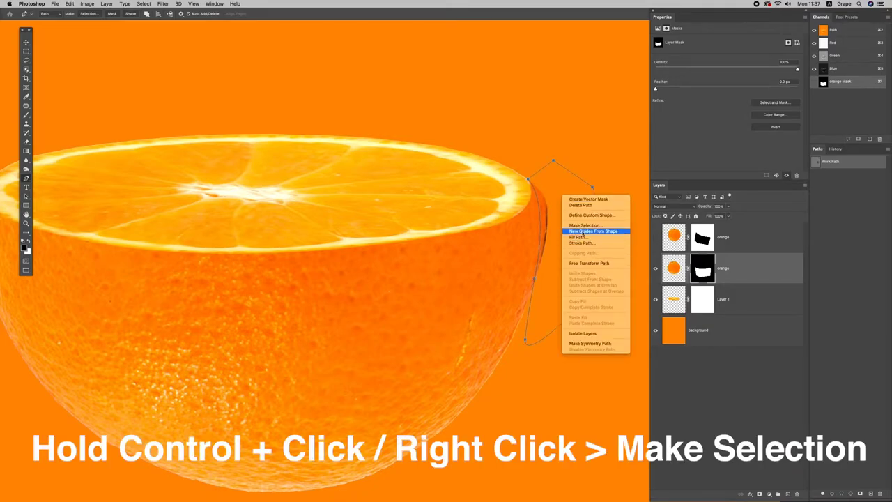
pyautogui.click(582, 230)
pyautogui.click(485, 222)
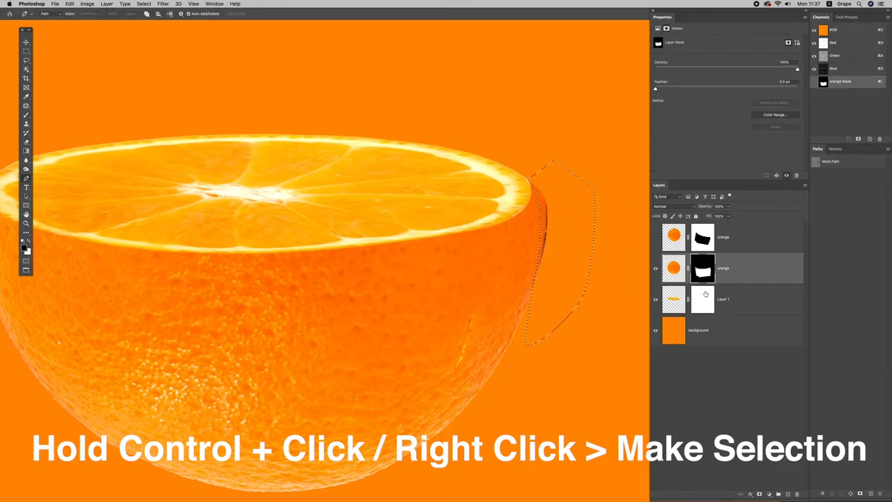
pyautogui.press('d')
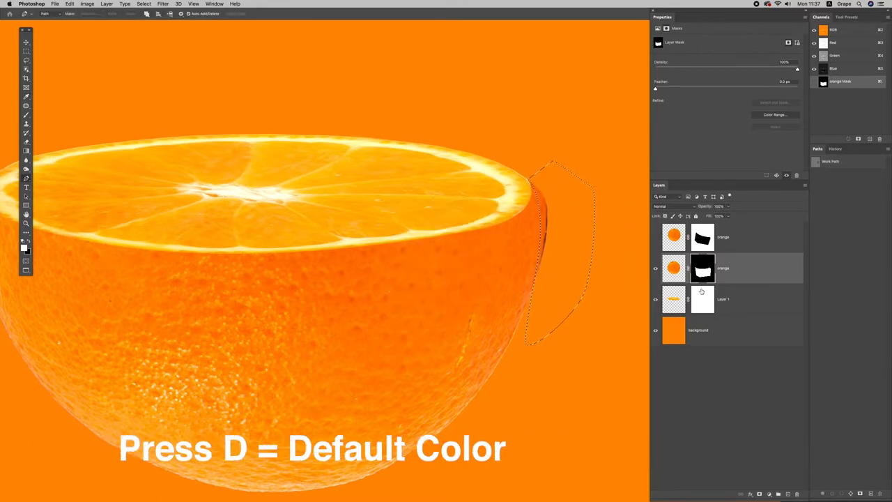
pyautogui.press('super+BackSpace')
pyautogui.click(707, 307)
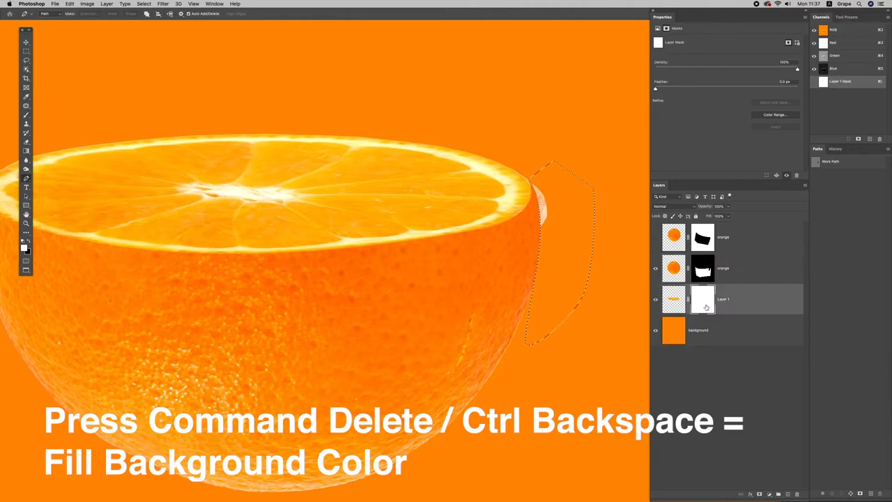
pyautogui.press('super+d')
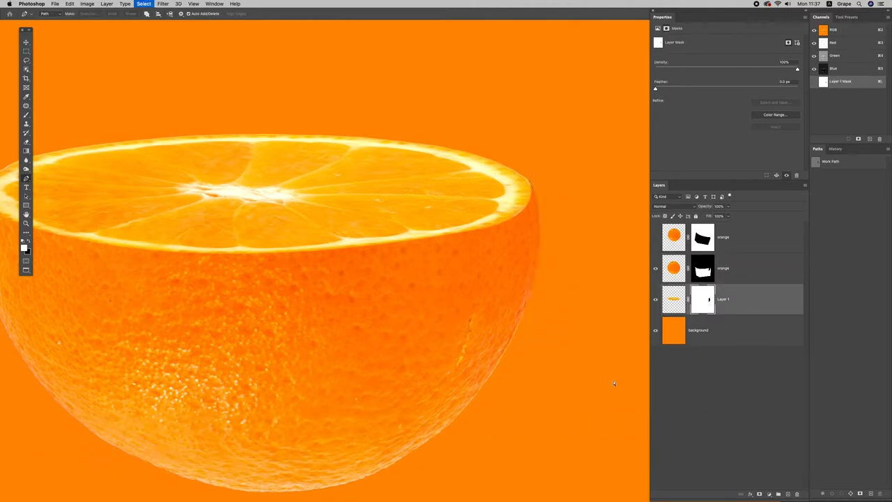
pyautogui.scroll(-2, 533, 332)
# - Rename Layer 1 to 'In'
pyautogui.scroll(-2, 533, 332)
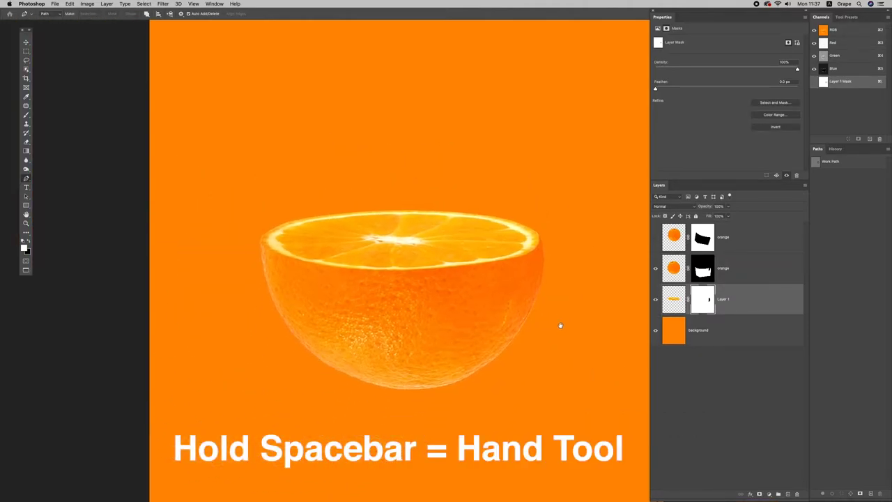
pyautogui.scroll(-2, 586, 326)
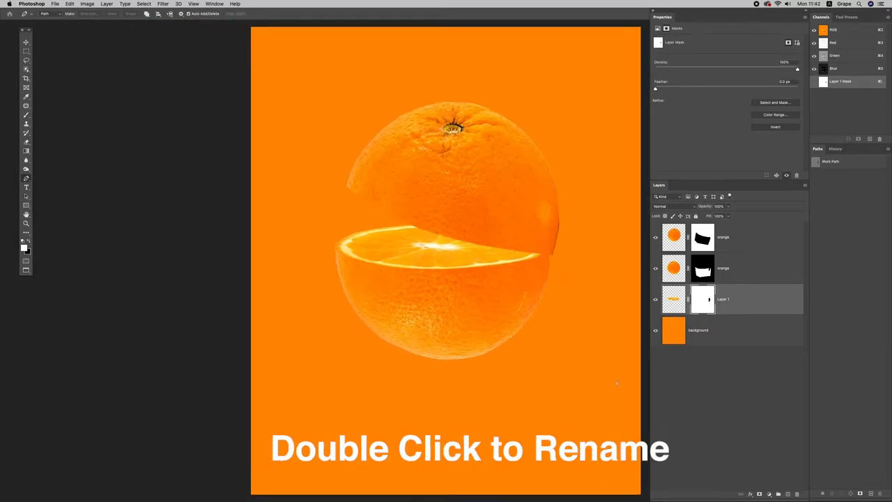
pyautogui.doubleClick(719, 293)
pyautogui.press('BackSpace')
pyautogui.write('n')
pyautogui.press('Return')
# - Nudge the In layer and the second orange layer together slightly to the right
pyautogui.keyDown('ctrl'); pyautogui.click(758, 273); pyautogui.keyUp('ctrl')
pyautogui.press('v')
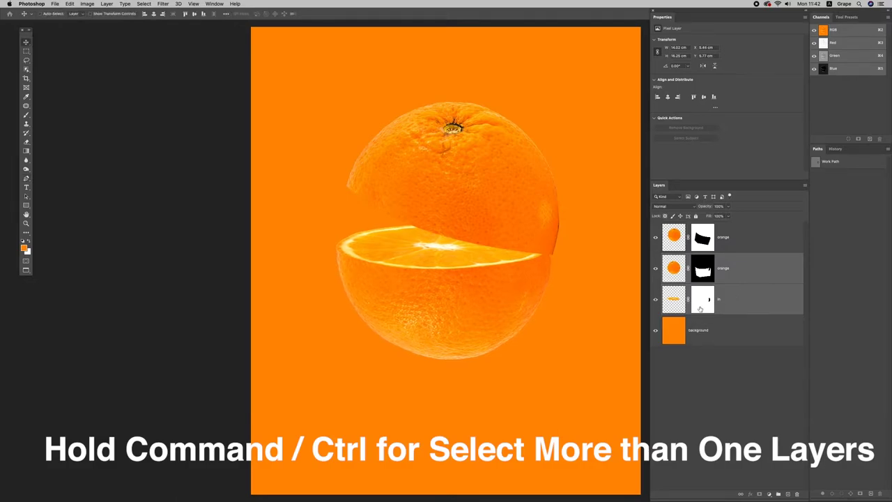
pyautogui.press('Right')
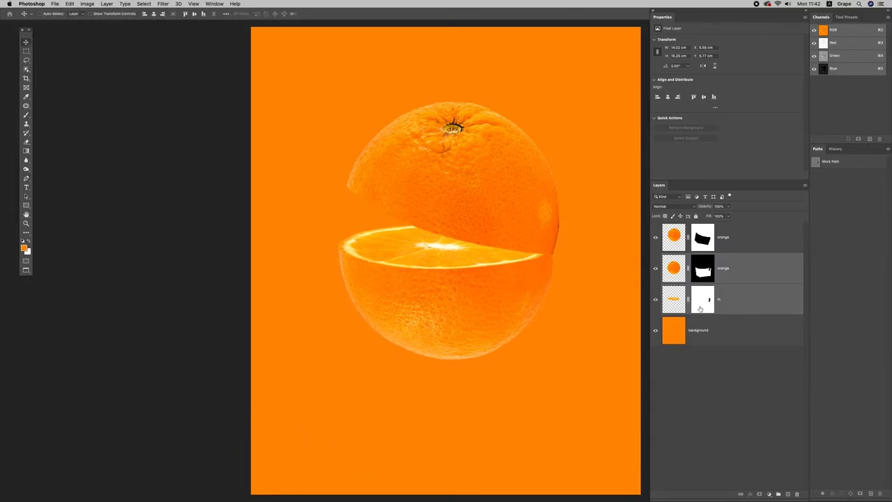
pyautogui.click(763, 307)
pyautogui.click(747, 275)
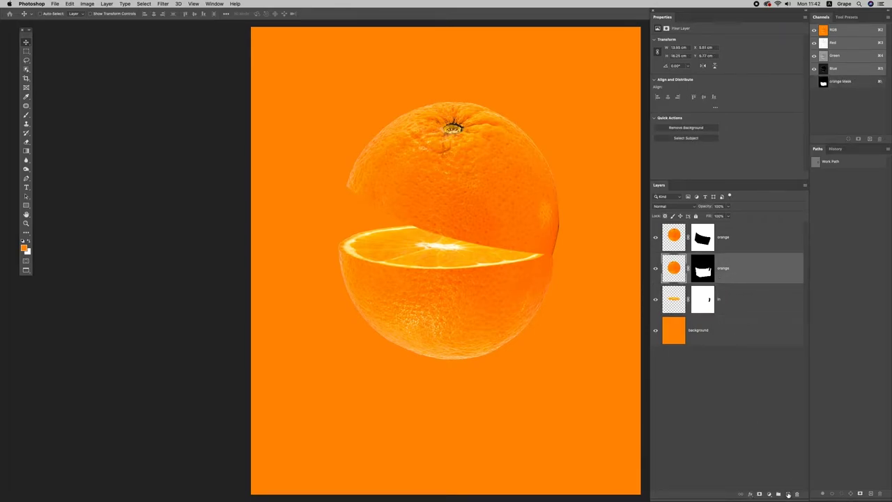
# - Create a new layer clipped to the lower orange and clone peel texture onto its edge
pyautogui.click(787, 493)
pyautogui.keyDown('alt'); pyautogui.click(750, 282); pyautogui.keyUp('alt')
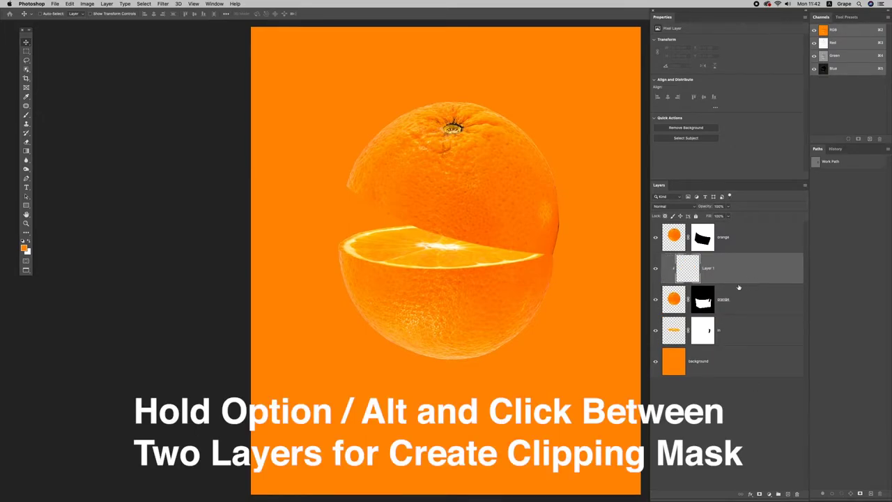
pyautogui.press('s')
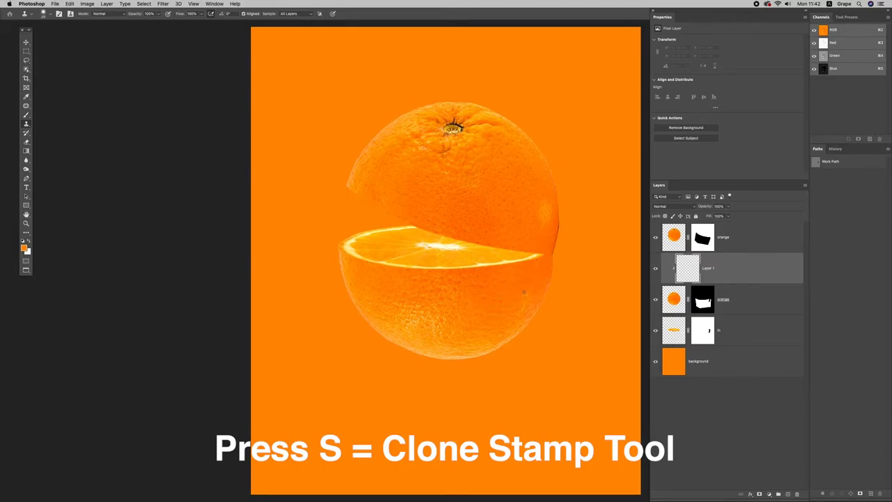
pyautogui.keyDown('alt'); pyautogui.click(522, 297); pyautogui.keyUp('alt')
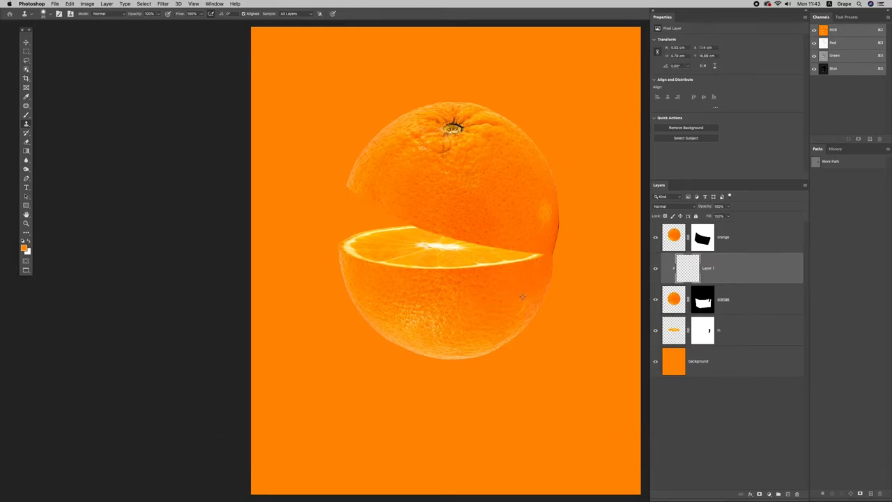
pyautogui.moveTo(520, 307); pyautogui.dragTo(531, 292)
# - Brush the lower orange's edges with several orange tones sampled from the peel
pyautogui.press('b')
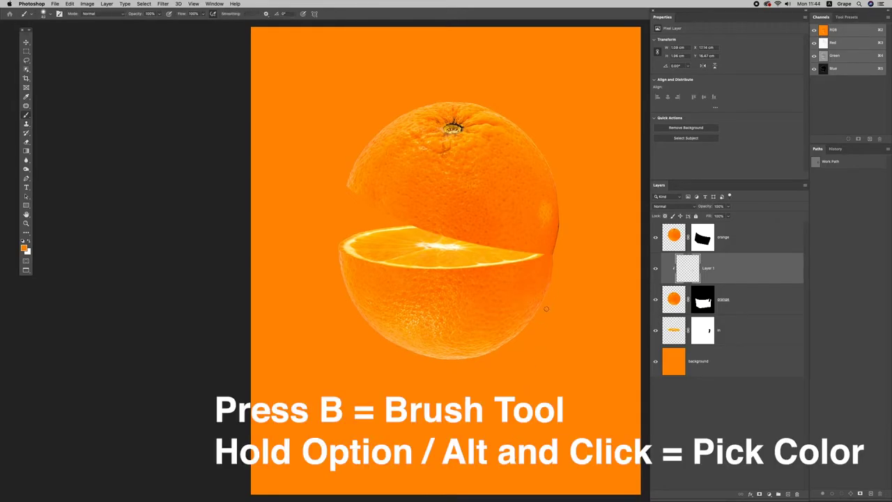
pyautogui.keyDown('alt'); pyautogui.click(551, 262); pyautogui.keyUp('alt')
pyautogui.moveTo(549, 281); pyautogui.dragTo(547, 292)
pyautogui.moveTo(547, 323); pyautogui.dragTo(522, 338)
pyautogui.keyDown('alt'); pyautogui.click(534, 309); pyautogui.keyUp('alt')
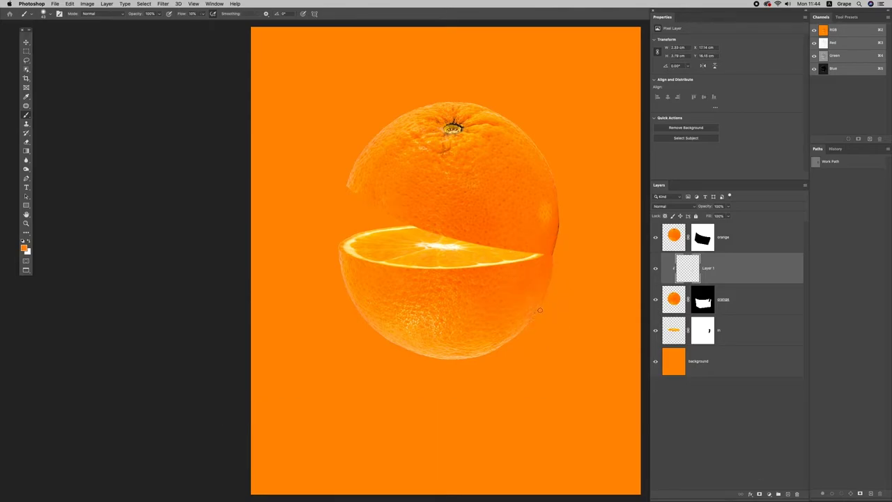
pyautogui.moveTo(513, 342); pyautogui.dragTo(524, 328)
pyautogui.keyDown('alt'); pyautogui.click(524, 328); pyautogui.keyUp('alt')
pyautogui.click(340, 259)
pyautogui.moveTo(448, 361); pyautogui.dragTo(404, 345)
pyautogui.keyDown('alt'); pyautogui.click(537, 310); pyautogui.keyUp('alt')
pyautogui.click(742, 237)
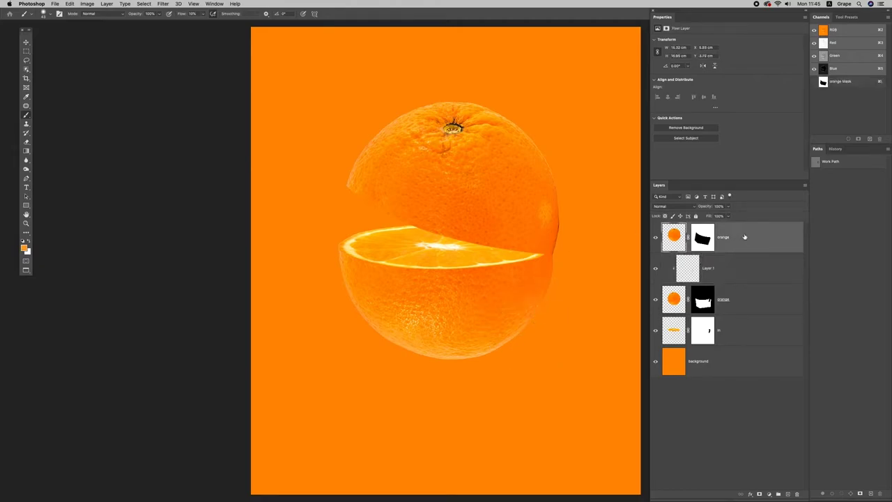
# - Add a new layer clipped to the top orange half, trying and undoing left-edge shading strokes
pyautogui.click(788, 494)
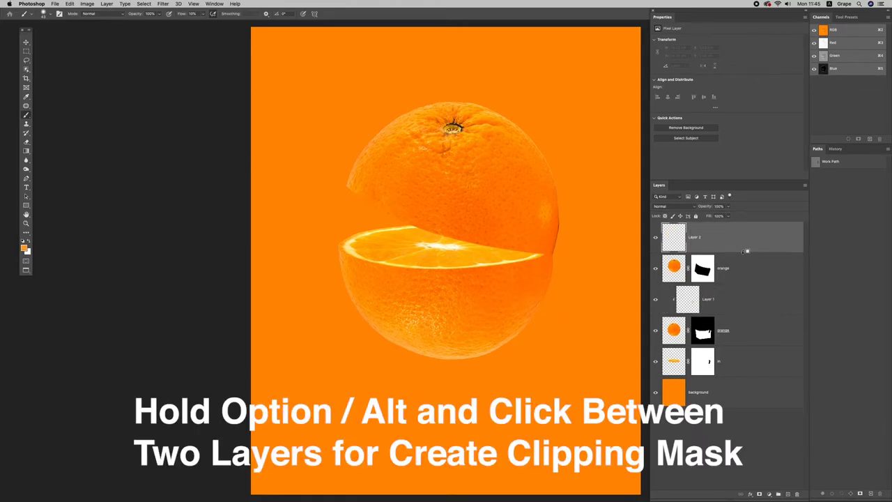
pyautogui.keyDown('alt'); pyautogui.click(718, 253); pyautogui.keyUp('alt')
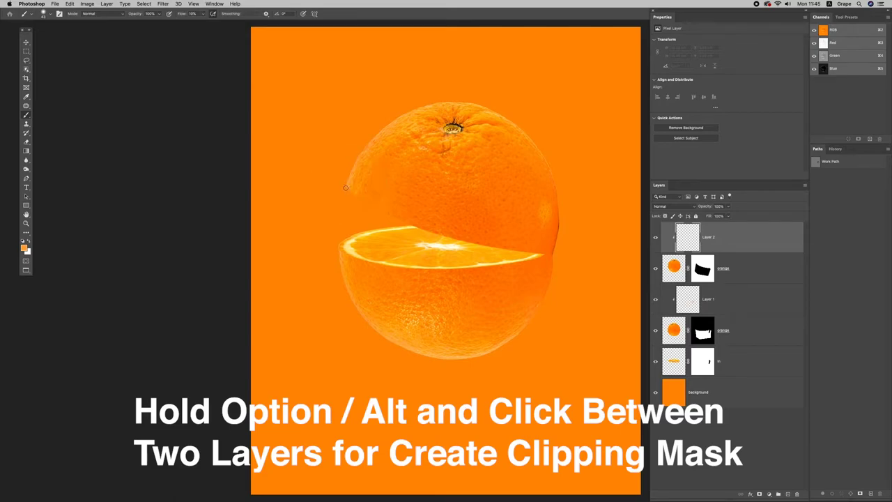
pyautogui.moveTo(350, 185); pyautogui.dragTo(365, 160)
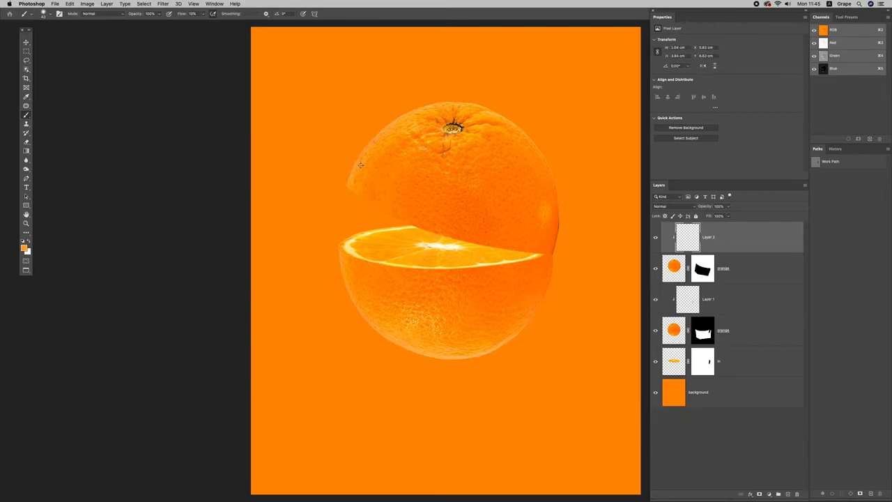
pyautogui.moveTo(365, 159); pyautogui.dragTo(391, 125)
pyautogui.hotkey('ctrl', 'z')
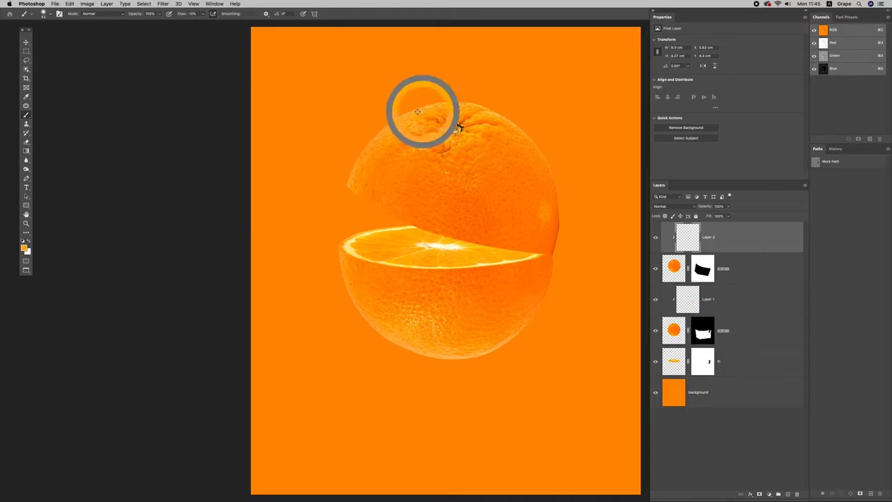
pyautogui.hotkey('ctrl', 'z')
# - Paint soft darker shading along the top orange's upper and right edges
pyautogui.moveTo(463, 106)
pyautogui.mouseDown()
pyautogui.moveTo(503, 113)
pyautogui.moveTo(497, 119)
pyautogui.moveTo(533, 143)
pyautogui.mouseUp()
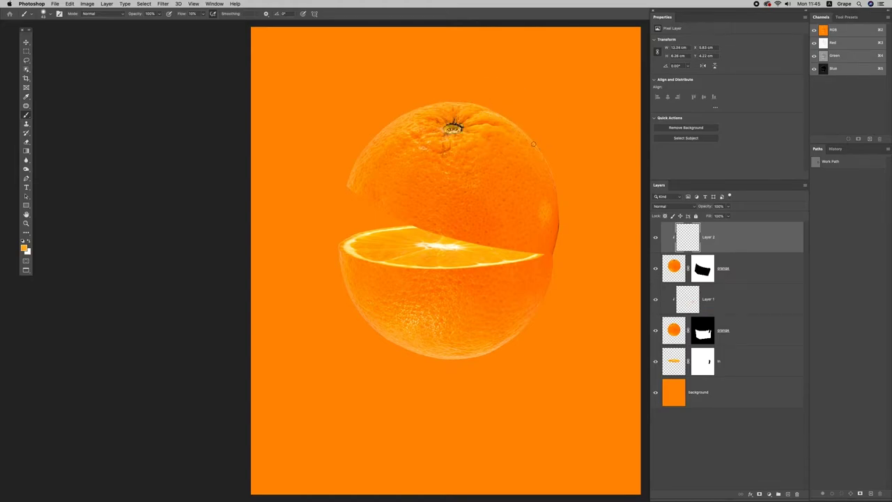
pyautogui.click(552, 176)
pyautogui.moveTo(558, 210); pyautogui.dragTo(553, 251)
pyautogui.moveTo(557, 202); pyautogui.dragTo(559, 197)
pyautogui.moveTo(557, 230); pyautogui.dragTo(551, 259)
pyautogui.click(734, 307)
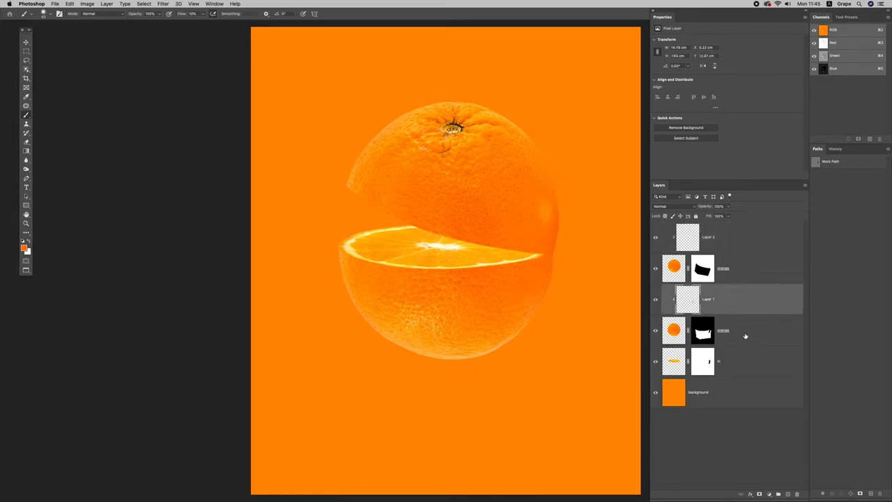
# - Add a new layer above Layer 1 and paint broad shading along the orange's bottom edge
pyautogui.click(787, 493)
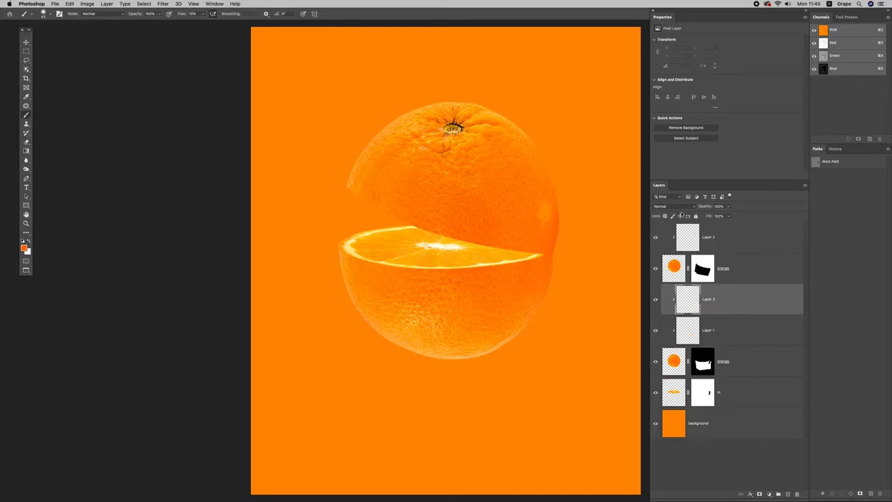
pyautogui.click(674, 207)
pyautogui.press(']')
pyautogui.press(']')
pyautogui.press(']')
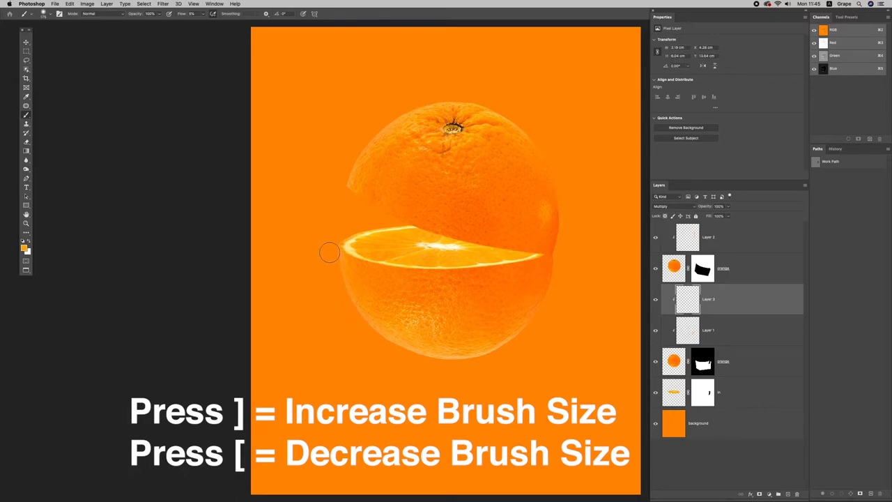
pyautogui.moveTo(363, 325)
pyautogui.mouseDown()
pyautogui.moveTo(428, 357)
pyautogui.moveTo(397, 358)
pyautogui.moveTo(460, 360)
pyautogui.moveTo(323, 271)
pyautogui.moveTo(452, 372)
pyautogui.moveTo(562, 319)
pyautogui.moveTo(488, 358)
pyautogui.moveTo(481, 352)
pyautogui.moveTo(478, 362)
pyautogui.moveTo(538, 319)
pyautogui.moveTo(563, 272)
pyautogui.moveTo(564, 300)
pyautogui.mouseUp()
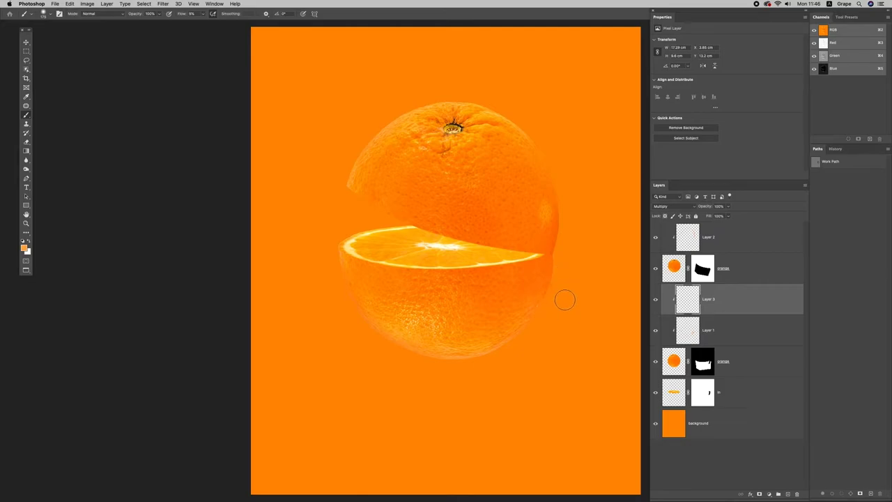
# - Shift the hue by +16 in Hue/Saturation
pyautogui.hotkey('ctrl', 'u')
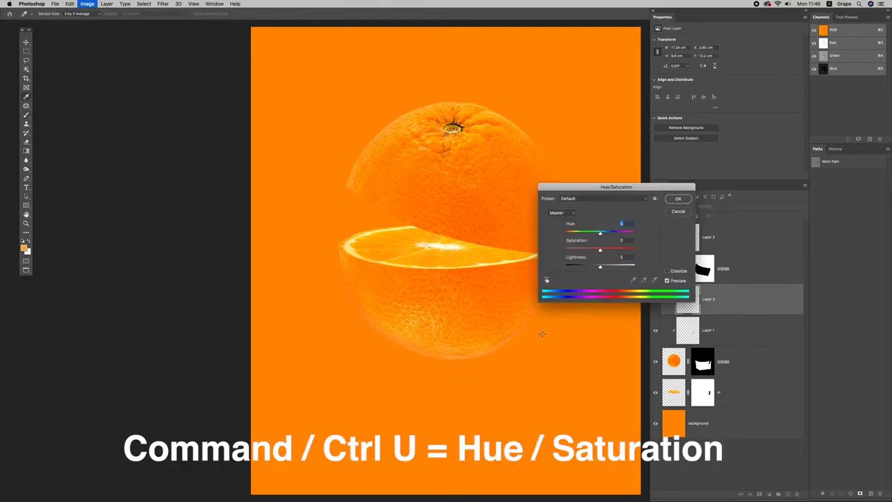
pyautogui.moveTo(603, 234); pyautogui.dragTo(606, 234)
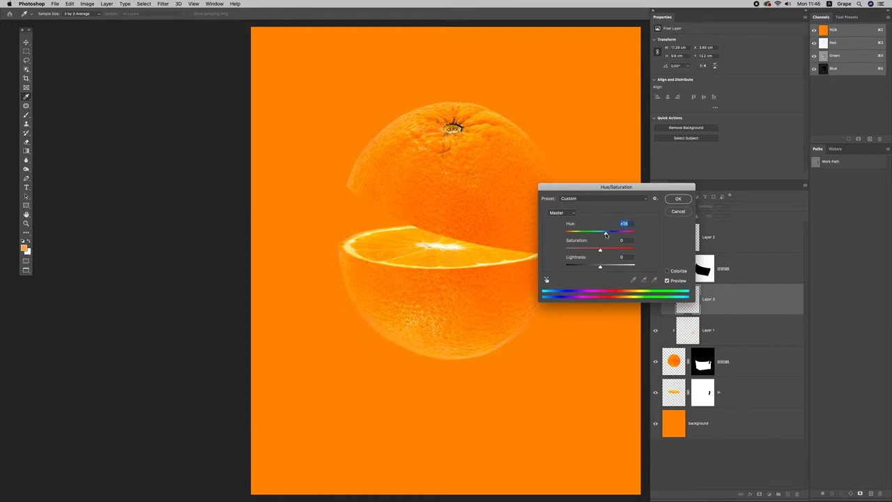
pyautogui.click(678, 198)
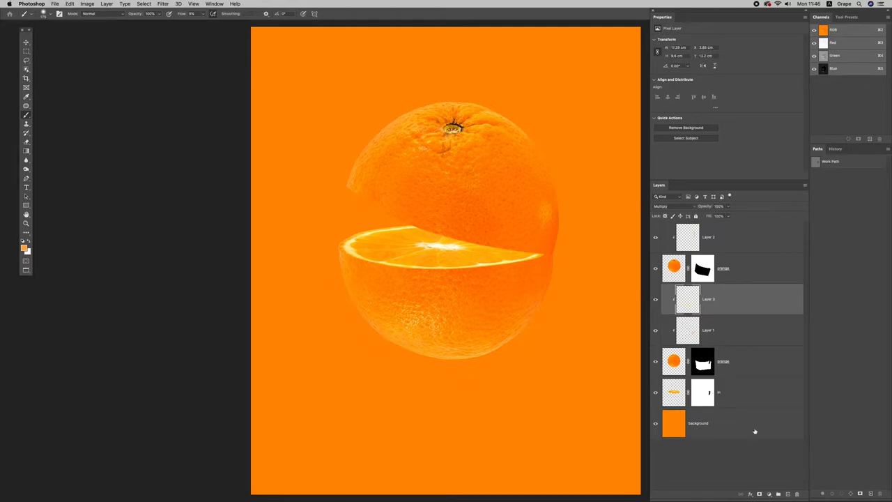
# - Nudge the top orange half and Layer 2 slightly upward with the arrow keys
pyautogui.press('v')
pyautogui.click(754, 276)
pyautogui.keyDown('super'); pyautogui.click(744, 242); pyautogui.keyUp('super')
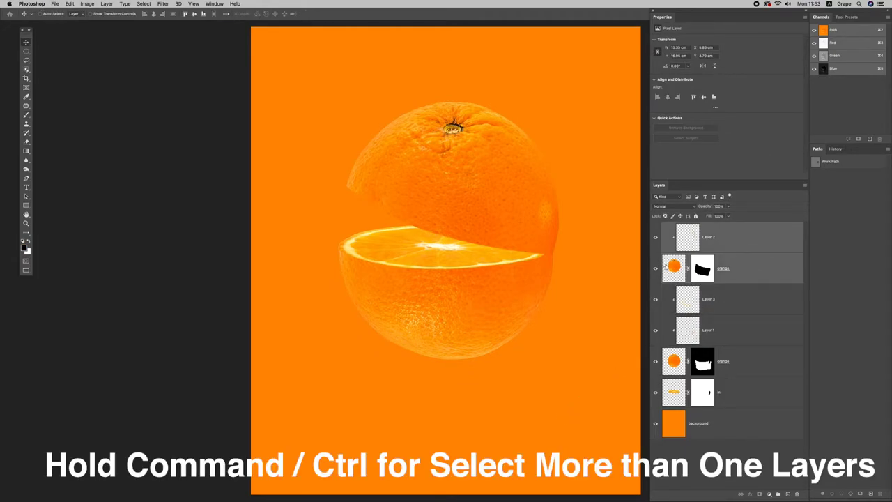
pyautogui.press('Up')
pyautogui.press('Up')
pyautogui.press('Up')
pyautogui.press('Up')
pyautogui.press('Up')
pyautogui.press('Up')
pyautogui.press('Up')
pyautogui.press('Up')
pyautogui.press('Up')
pyautogui.press('Up')
pyautogui.press('Up')
pyautogui.press('Left')
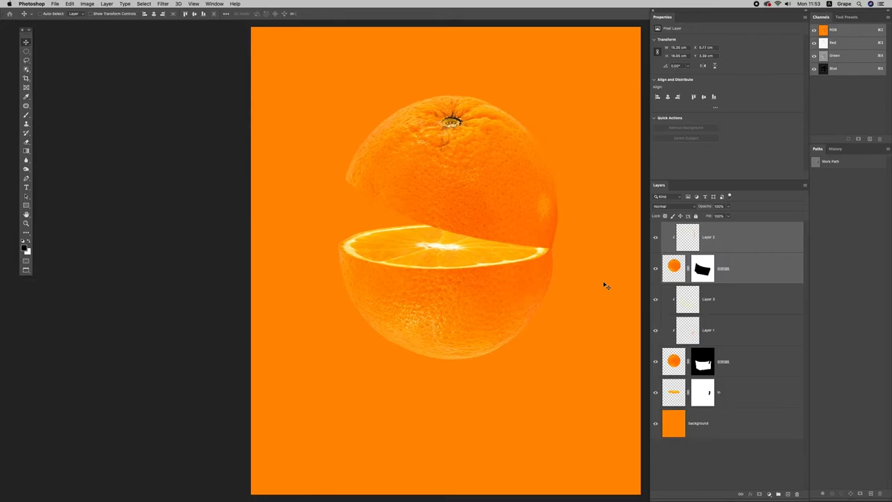
pyautogui.press('Right')
pyautogui.press('Down')
pyautogui.press('Down')
# - Move all orange layers from Layer 2 to In lower, then add a layer above Background
pyautogui.click(740, 464)
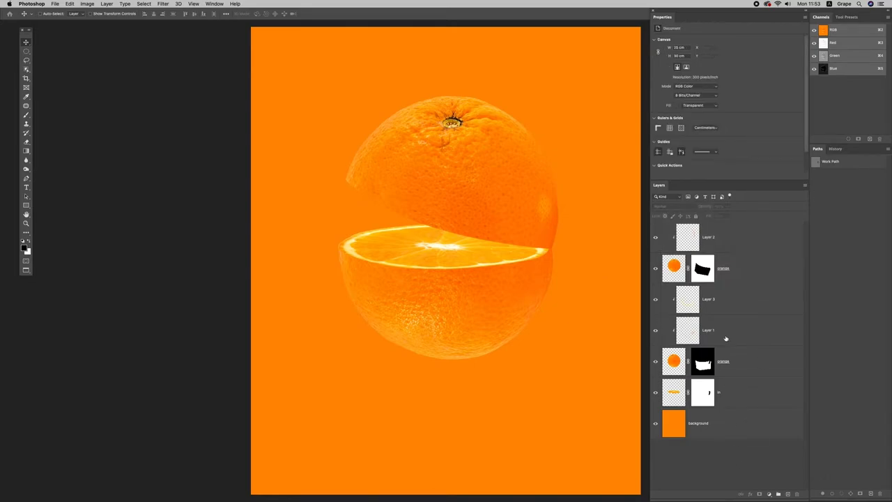
pyautogui.click(740, 237)
pyautogui.keyDown('shift'); pyautogui.click(743, 393); pyautogui.keyUp('shift')
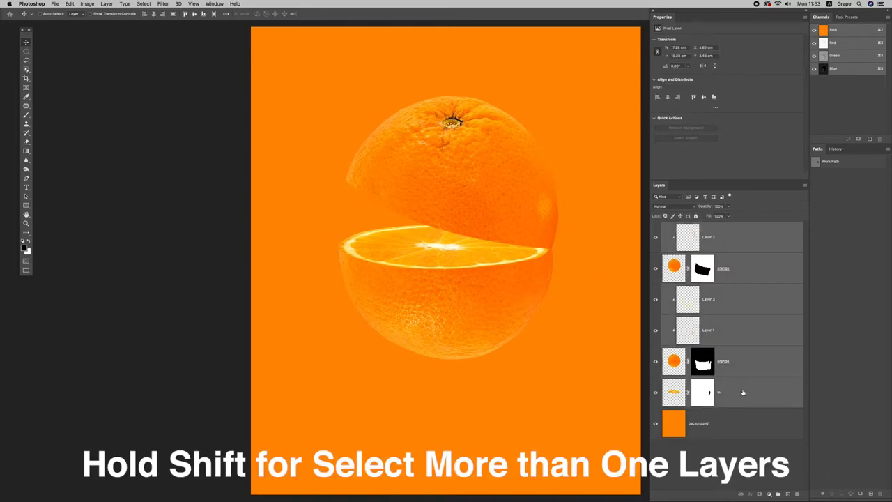
pyautogui.press('Down')
pyautogui.press('Down')
pyautogui.press('Down')
pyautogui.press('Down')
pyautogui.press('Down')
pyautogui.press('Down')
pyautogui.press('Down')
pyautogui.press('Down')
pyautogui.press('Down')
pyautogui.press('Down')
pyautogui.press('Down')
pyautogui.press('Down')
pyautogui.press('Down')
pyautogui.press('Down')
pyautogui.press('Down')
pyautogui.press('Down')
pyautogui.press('Down')
pyautogui.press('Down')
pyautogui.press('Down')
pyautogui.press('Down')
pyautogui.press('Down')
pyautogui.press('Down')
pyautogui.press('Down')
pyautogui.press('Down')
pyautogui.press('Down')
pyautogui.press('Down')
pyautogui.press('Down')
pyautogui.press('Down')
pyautogui.press('Down')
pyautogui.press('Down')
pyautogui.press('Down')
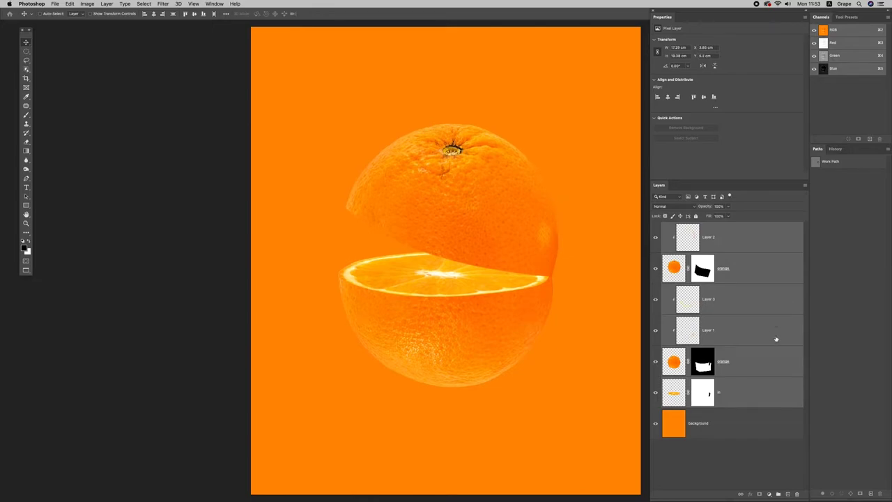
pyautogui.click(750, 443)
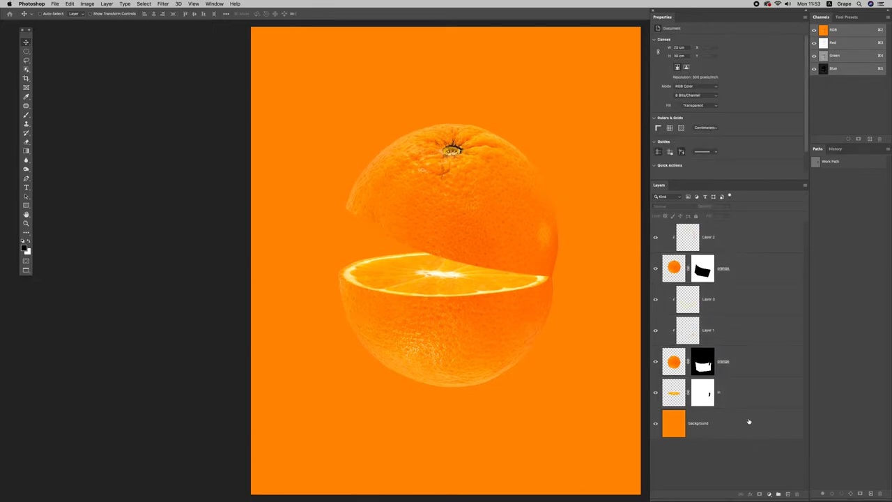
pyautogui.click(749, 422)
pyautogui.click(788, 494)
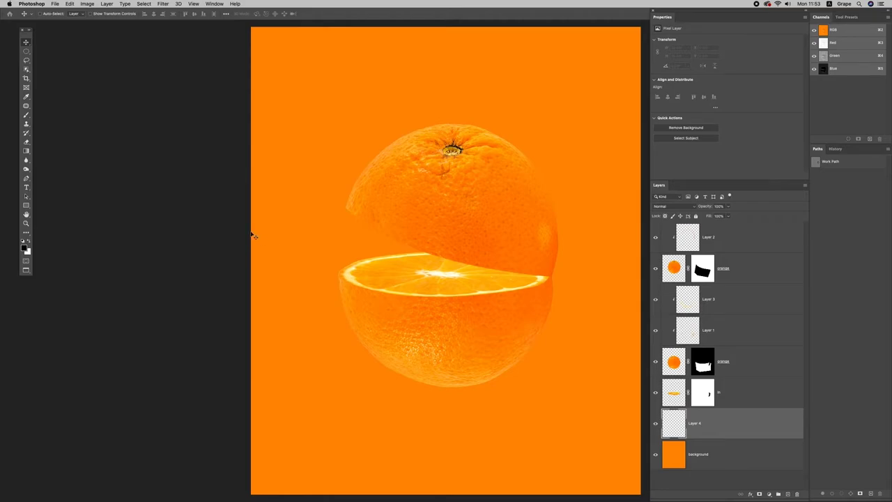
# - Fill an elliptical selection around the orange with white, then deselect
pyautogui.click(26, 52)
pyautogui.moveTo(341, 125); pyautogui.dragTo(564, 385)
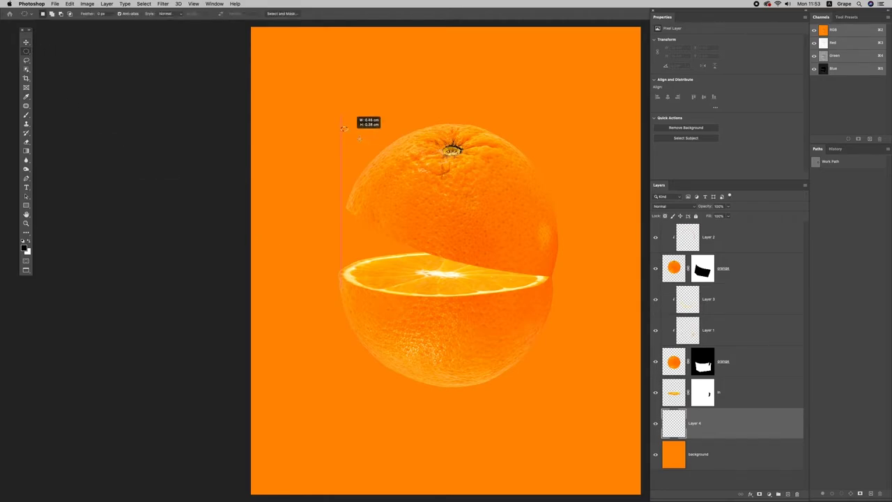
pyautogui.moveTo(564, 385); pyautogui.dragTo(556, 383)
pyautogui.moveTo(495, 314); pyautogui.dragTo(500, 313)
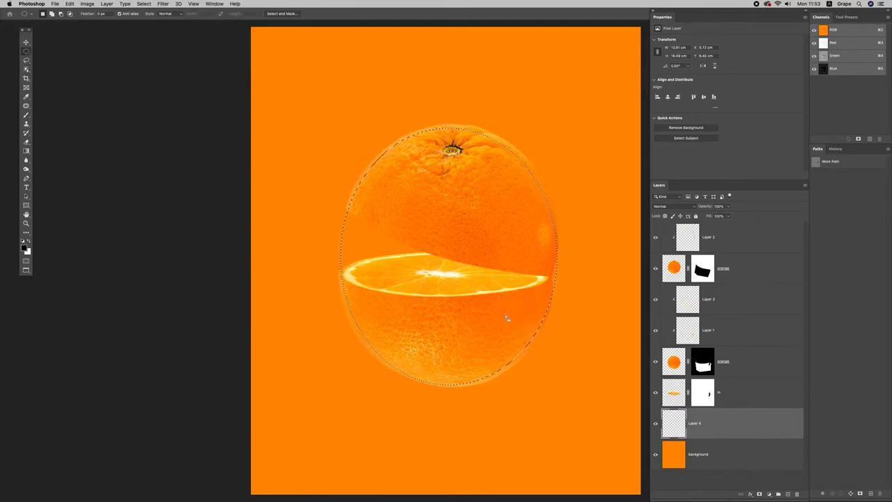
pyautogui.press('super+BackSpace')
pyautogui.press('super+d')
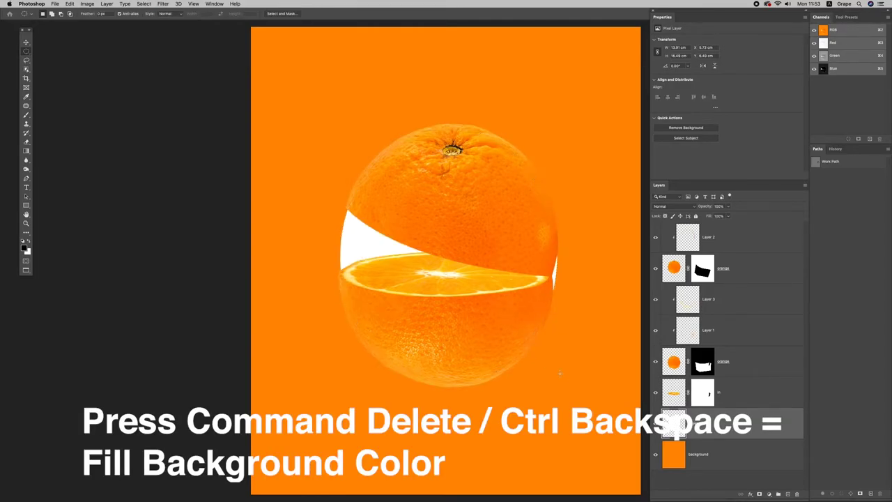
# - Apply a 350-radius Gaussian Blur and set the glow layer to Overlay at 50% opacity
pyautogui.click(162, 3)
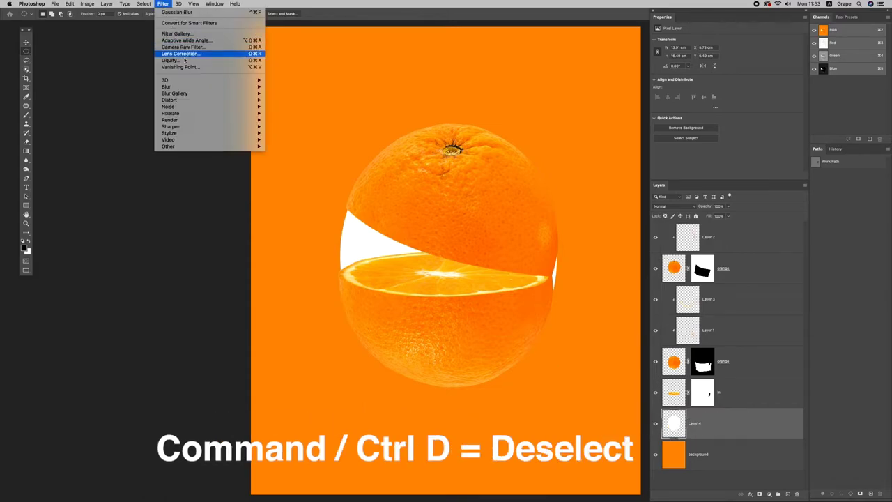
pyautogui.moveTo(166, 87)
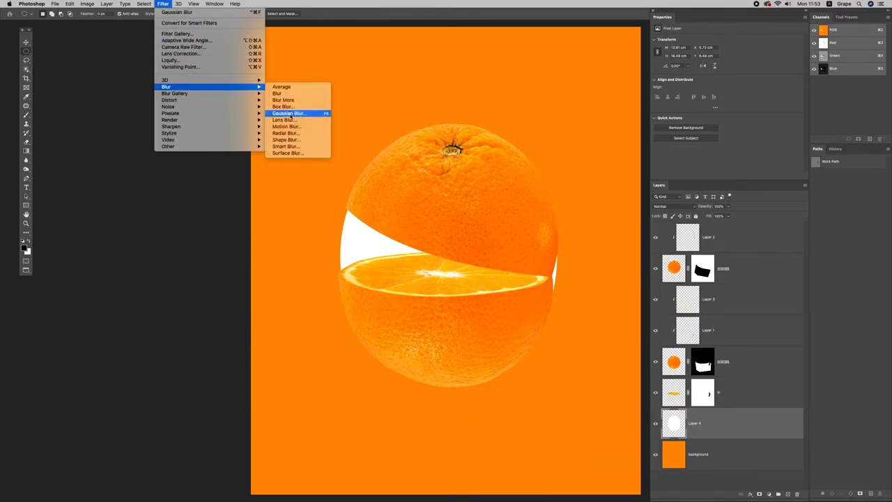
pyautogui.click(290, 113)
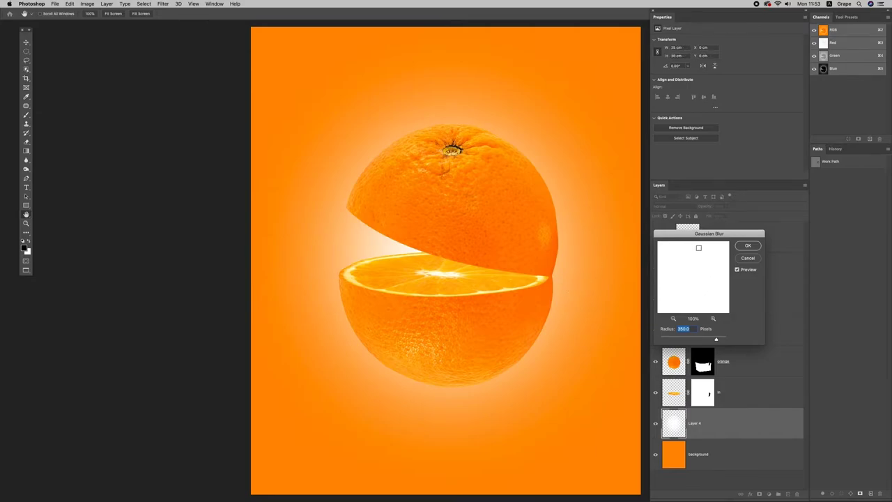
pyautogui.click(748, 245)
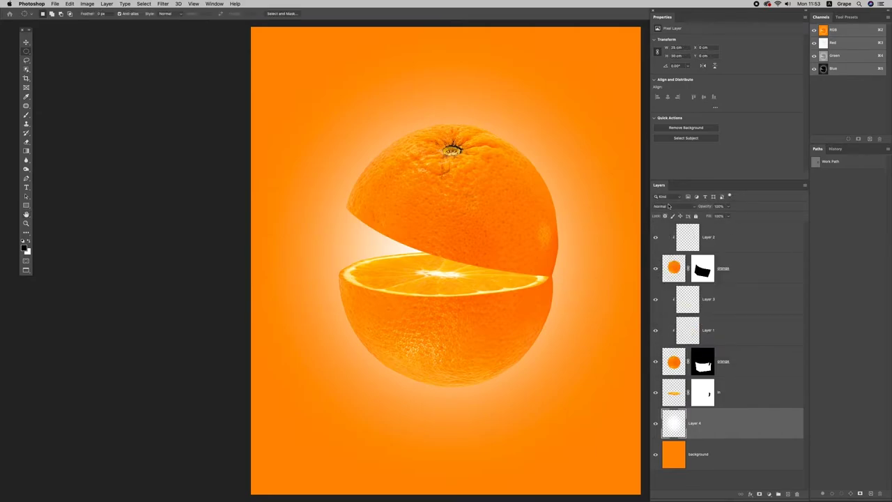
pyautogui.click(669, 207)
pyautogui.click(676, 281)
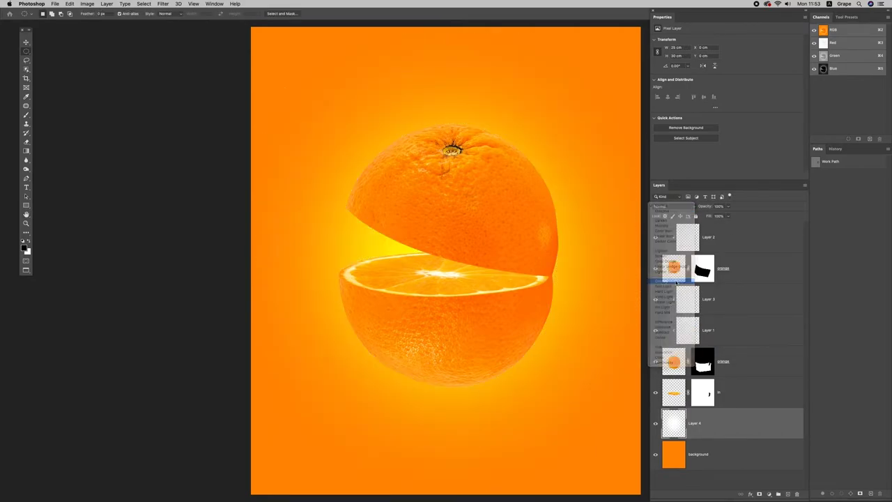
pyautogui.press('v')
pyautogui.press('2')
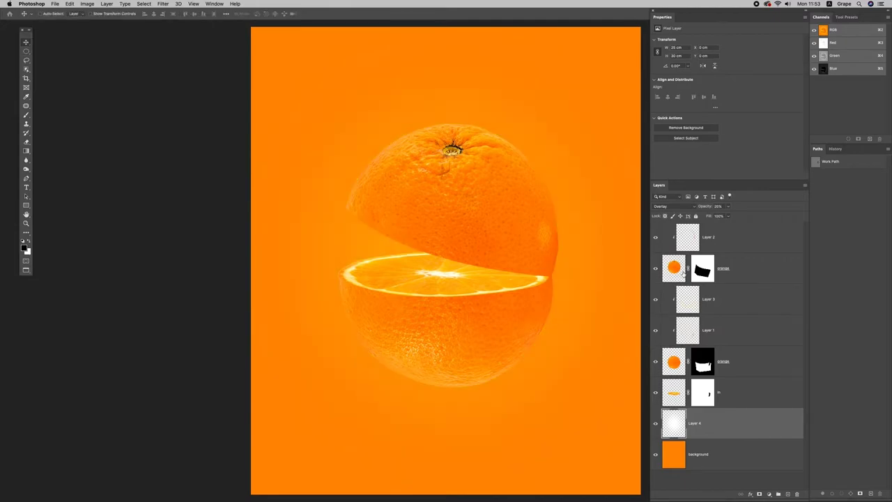
pyautogui.press('5')
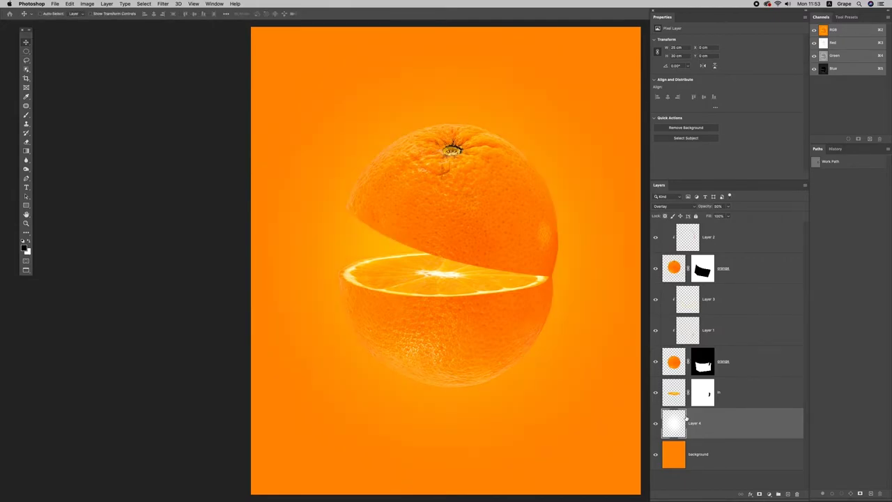
pyautogui.press('2')
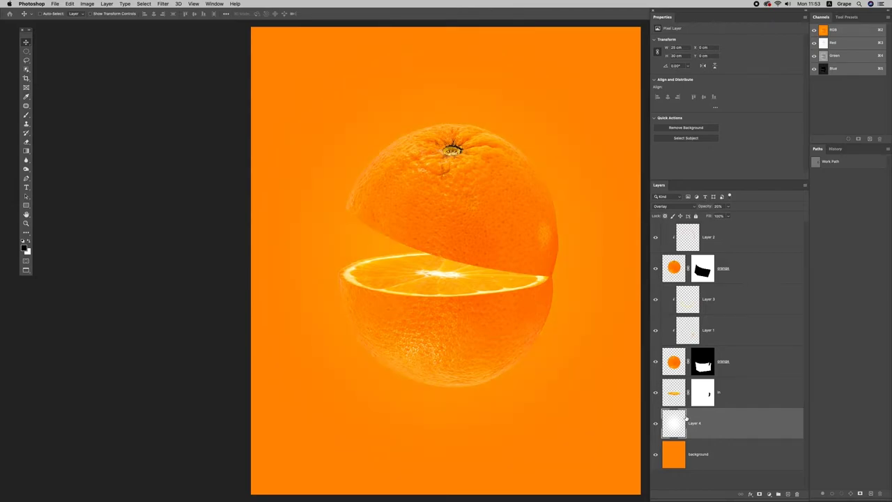
pyautogui.press('5')
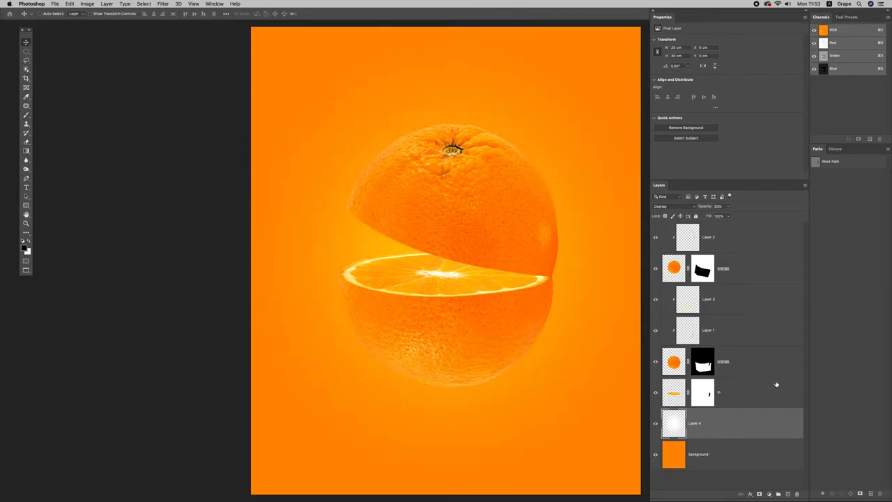
# - Drag the water splash image into the poster and move its layer to the top
pyautogui.press('f')
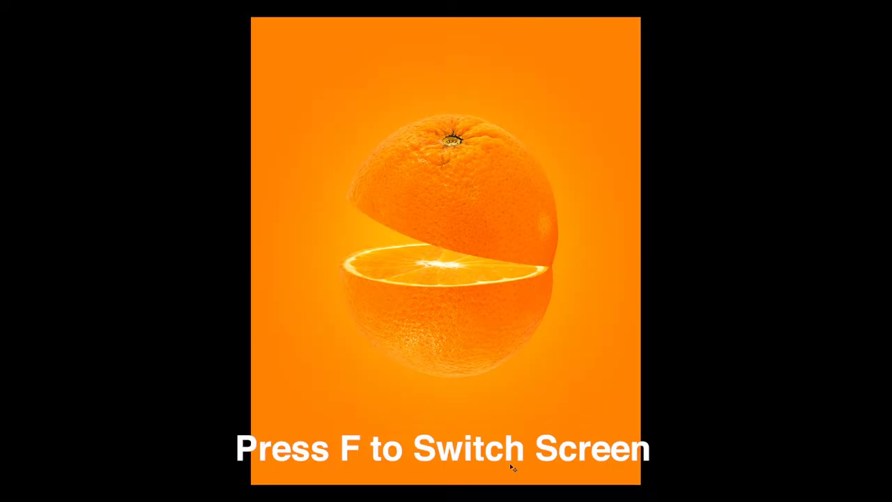
pyautogui.press('f')
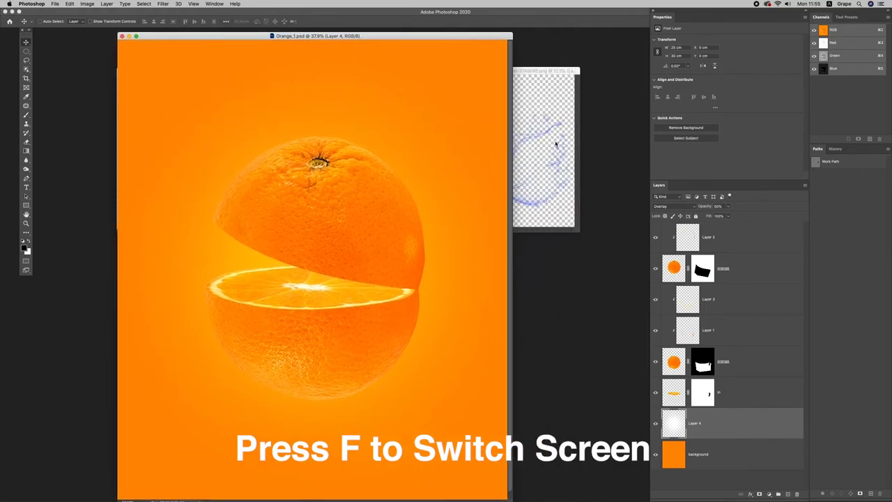
pyautogui.click(558, 143)
pyautogui.moveTo(707, 239); pyautogui.dragTo(403, 259)
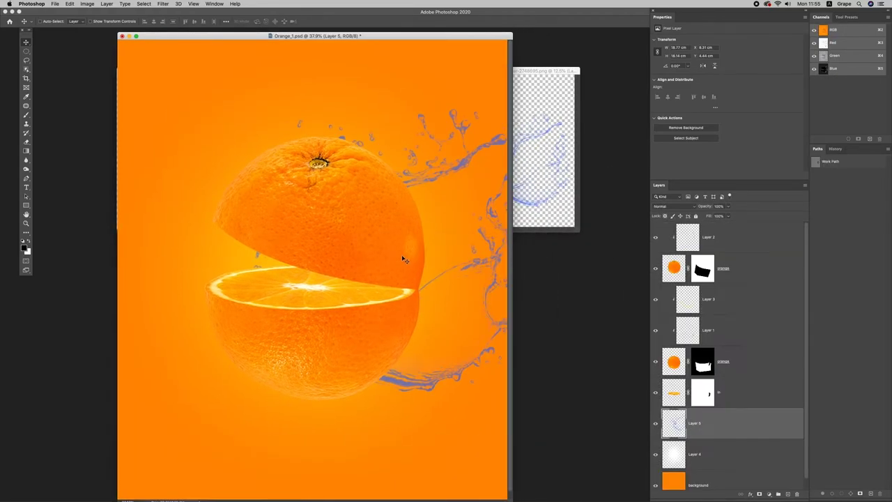
pyautogui.press('f')
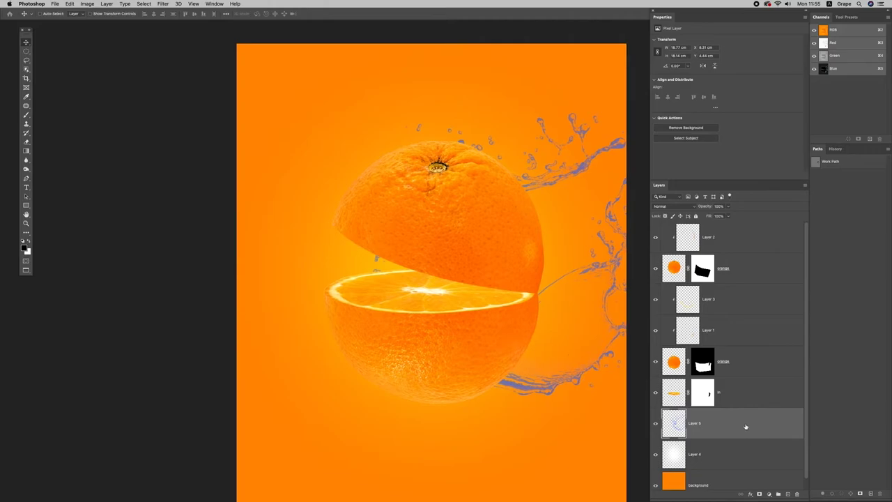
pyautogui.moveTo(744, 413); pyautogui.dragTo(750, 233)
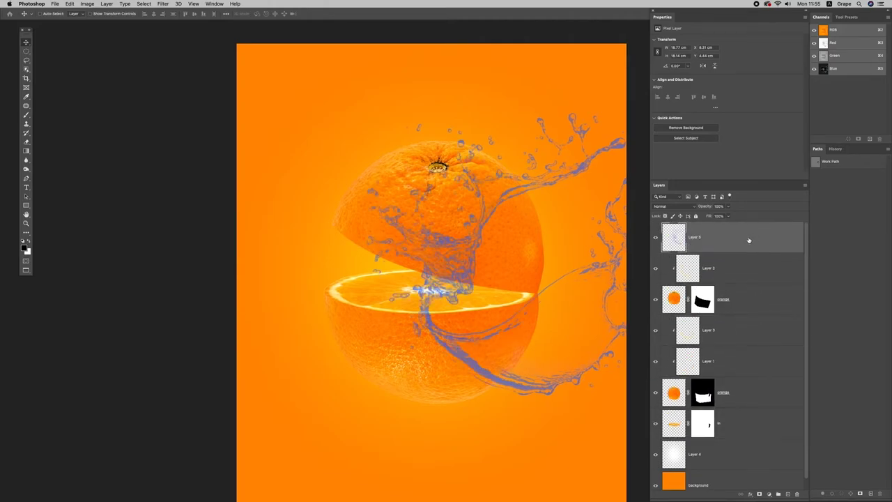
pyautogui.moveTo(526, 289); pyautogui.dragTo(496, 286)
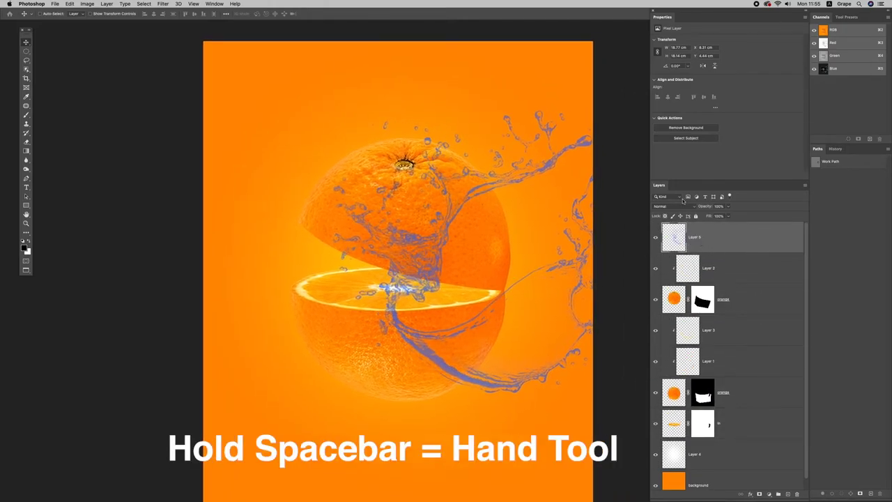
# - Rename the new layer 'splash' and drag it left over the orange
pyautogui.doubleClick(683, 201)
pyautogui.press('Escape')
pyautogui.doubleClick(694, 237)
pyautogui.write('splash')
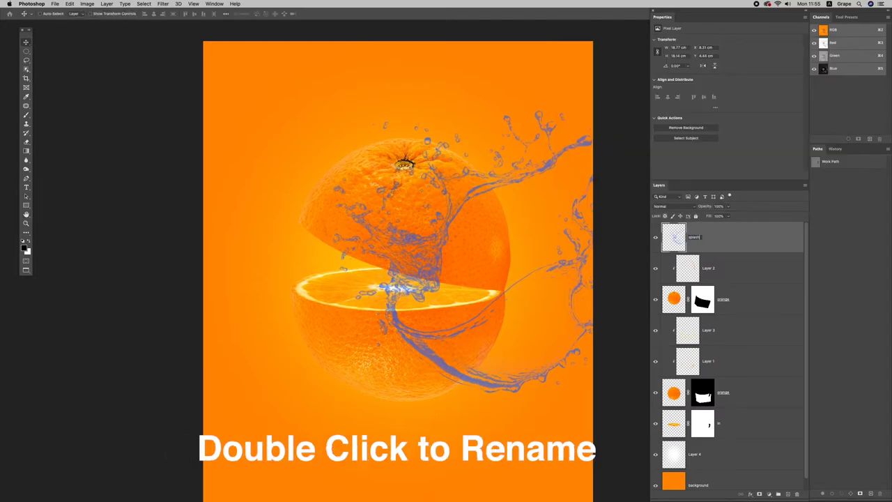
pyautogui.press('Return')
pyautogui.moveTo(528, 300); pyautogui.dragTo(456, 312)
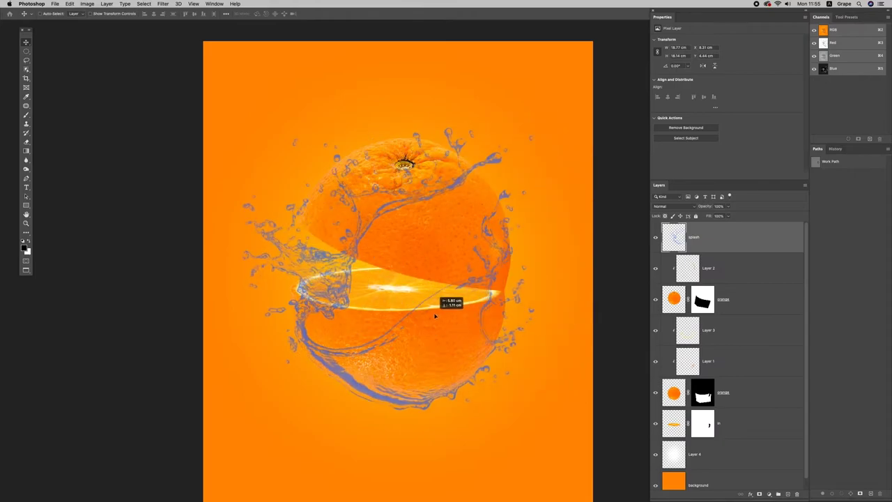
# - Scale the splash to 102% width, rotate it -16°, and settle it around the orange
pyautogui.hotkey('ctrl', 't')
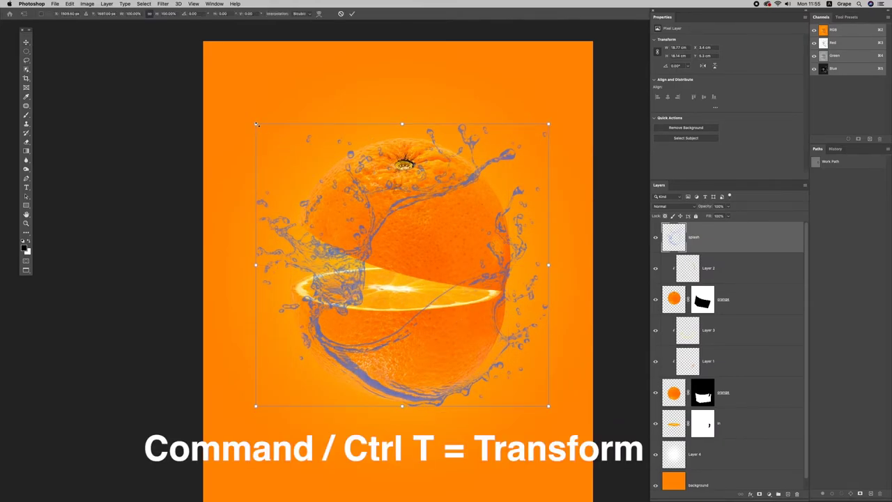
pyautogui.click(140, 14)
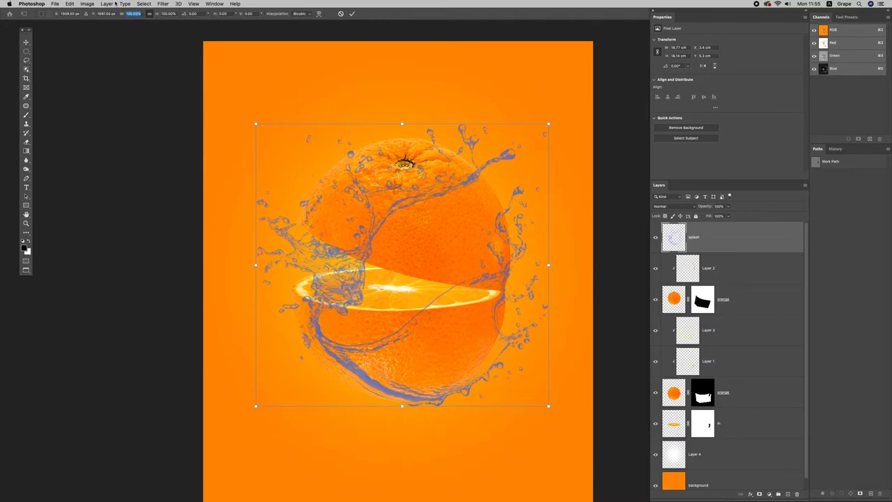
pyautogui.write('102')
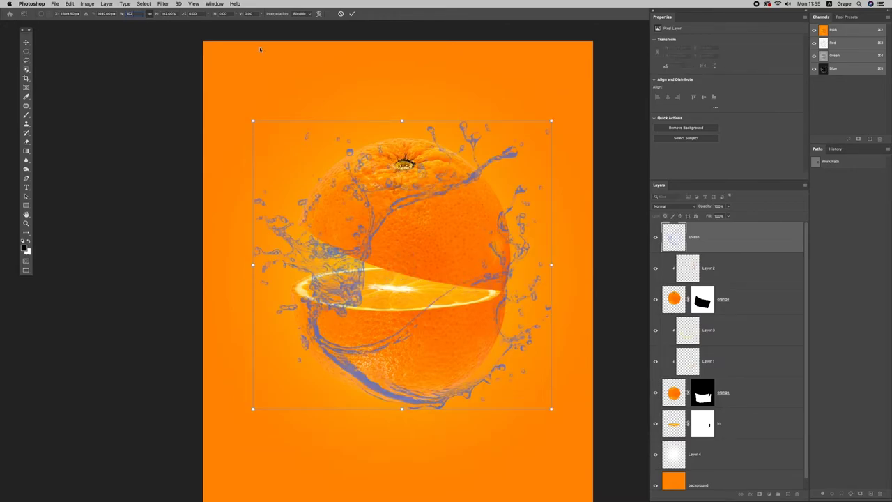
pyautogui.press('Tab')
pyautogui.write('-16')
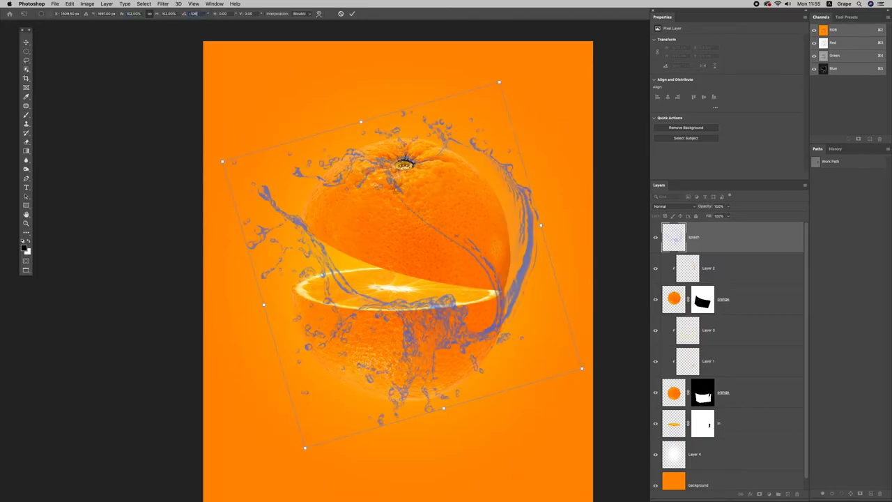
pyautogui.press('Return')
pyautogui.moveTo(505, 341); pyautogui.dragTo(509, 322)
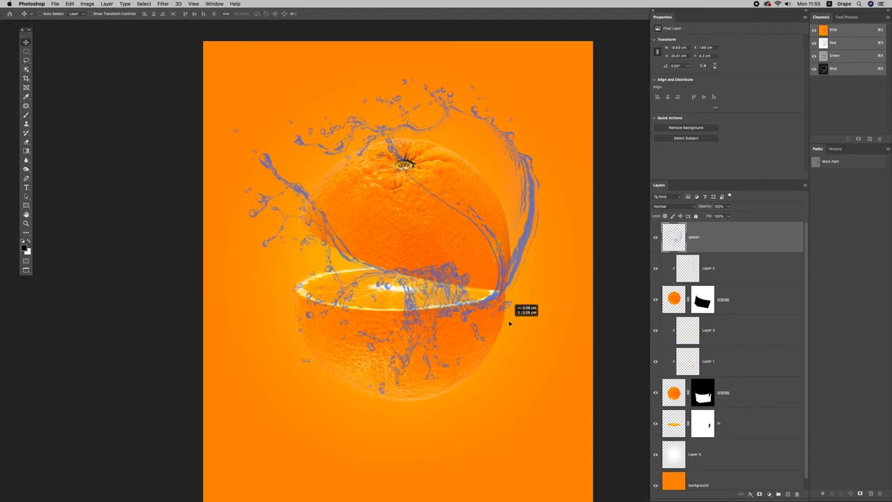
pyautogui.moveTo(509, 323); pyautogui.dragTo(510, 322)
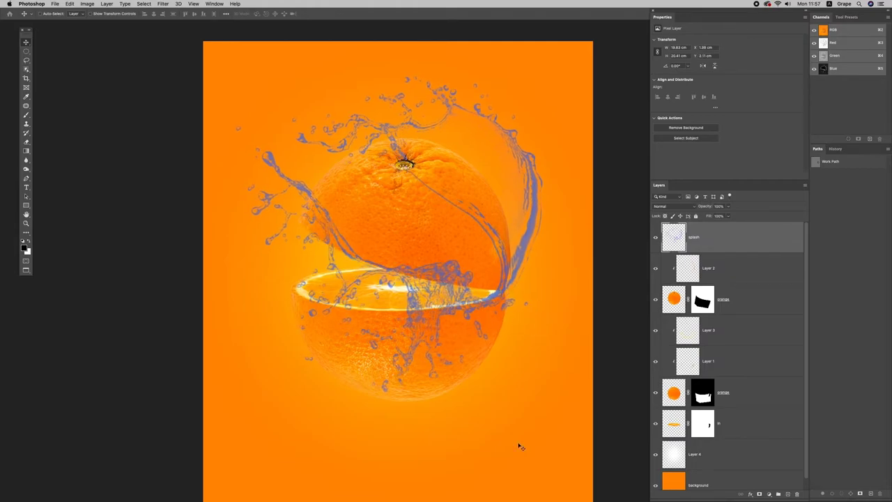
# - Set the splash to Screen blend and desaturate it to -100 with a slight hue shift
pyautogui.click(667, 206)
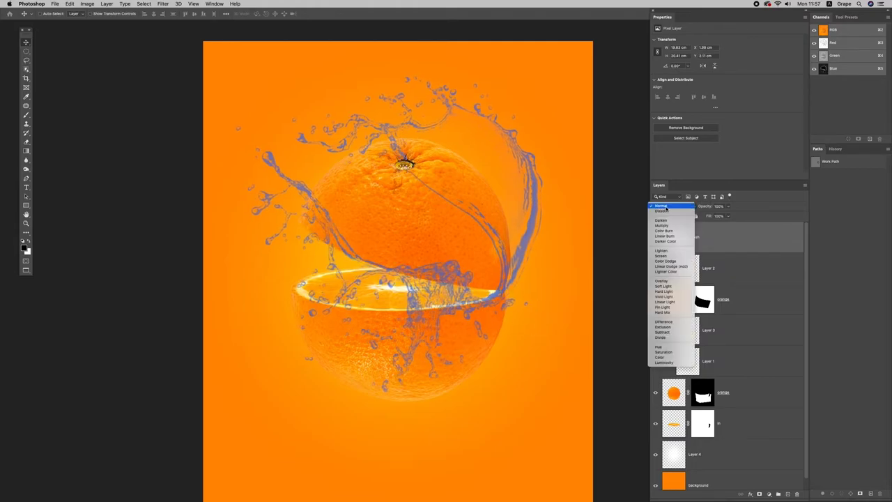
pyautogui.click(667, 256)
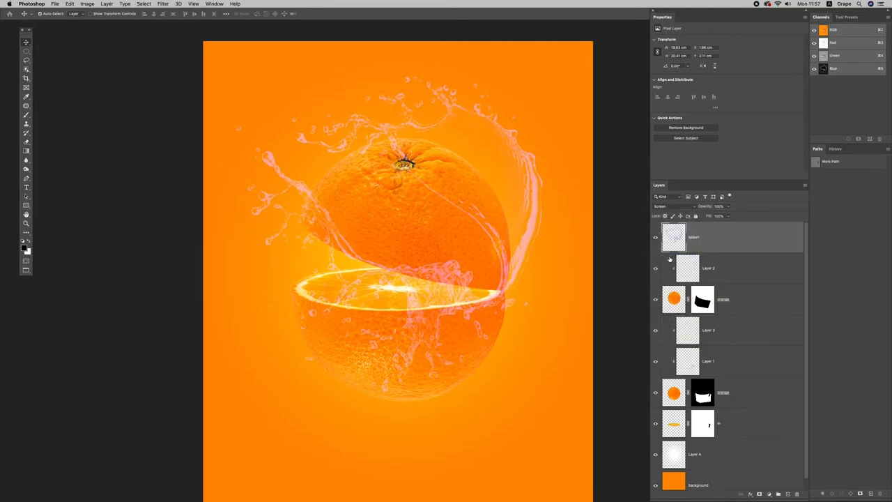
pyautogui.press('super+u')
pyautogui.moveTo(599, 249); pyautogui.dragTo(554, 252)
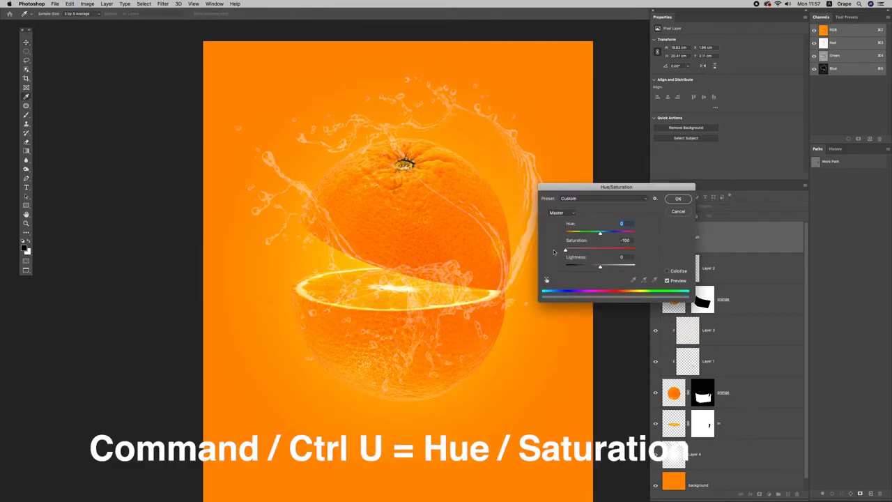
pyautogui.moveTo(621, 232); pyautogui.dragTo(614, 234)
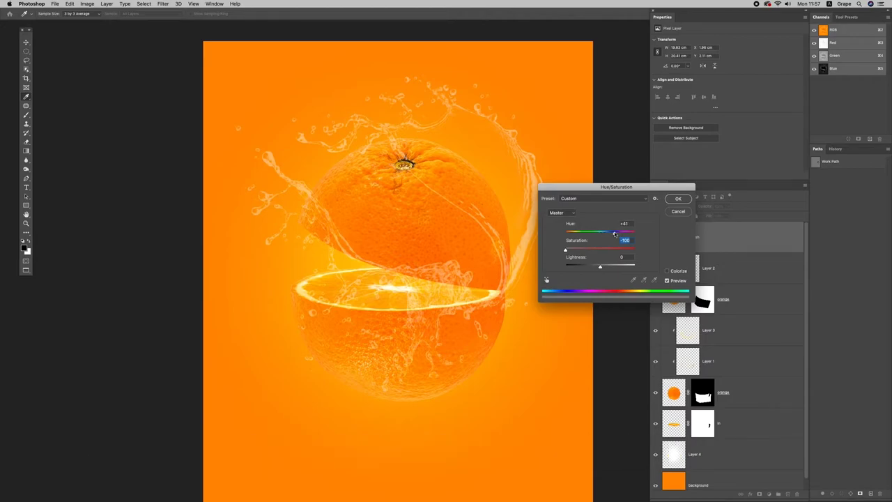
pyautogui.moveTo(589, 235); pyautogui.dragTo(591, 240)
pyautogui.click(678, 198)
pyautogui.click(655, 237)
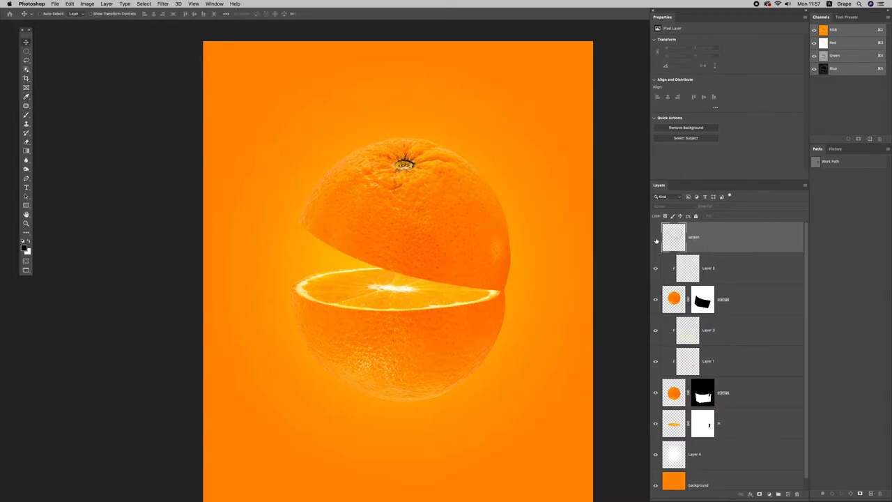
pyautogui.click(656, 238)
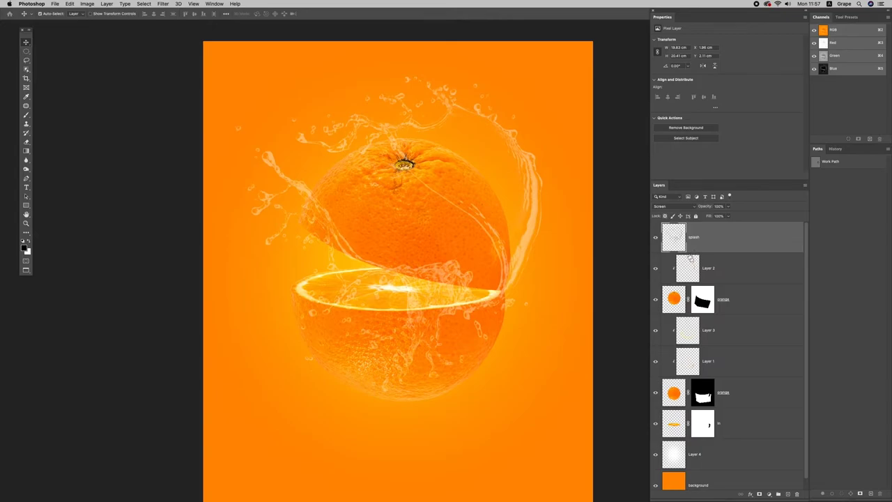
# - Duplicate the splash as a Vivid Light copy at 50% opacity
pyautogui.hotkey('ctrl', 'j')
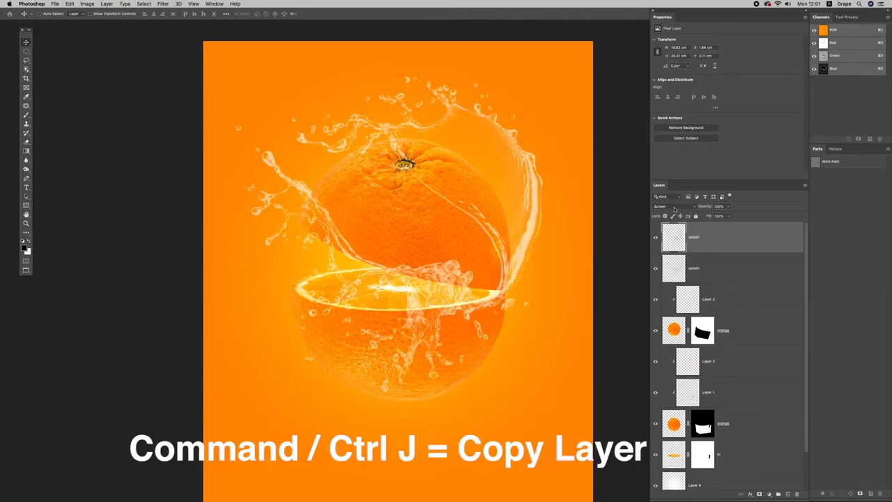
pyautogui.click(672, 207)
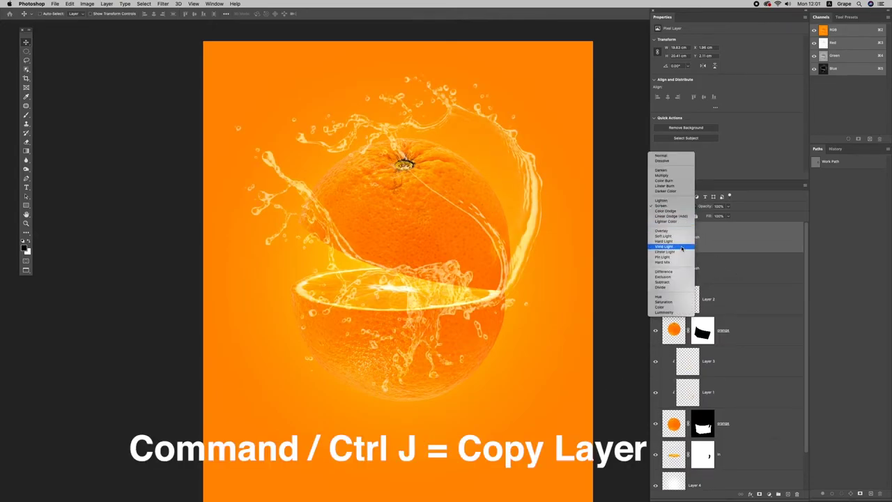
pyautogui.click(682, 247)
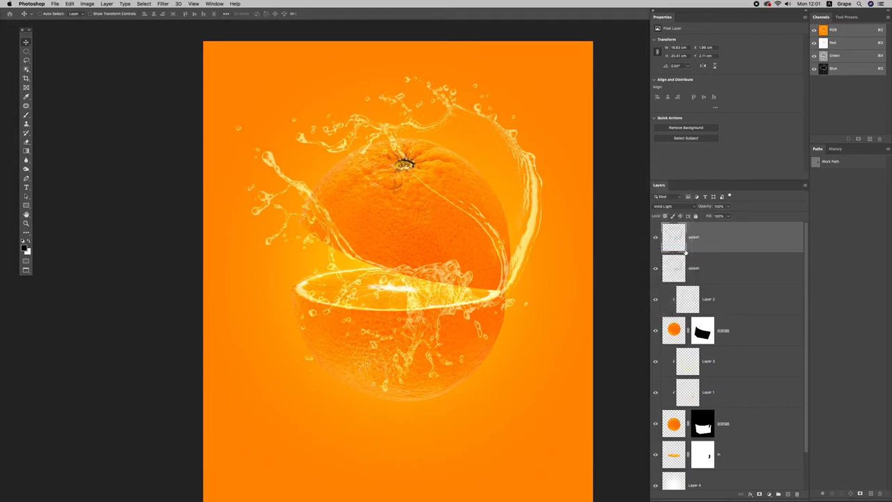
pyautogui.press('5')
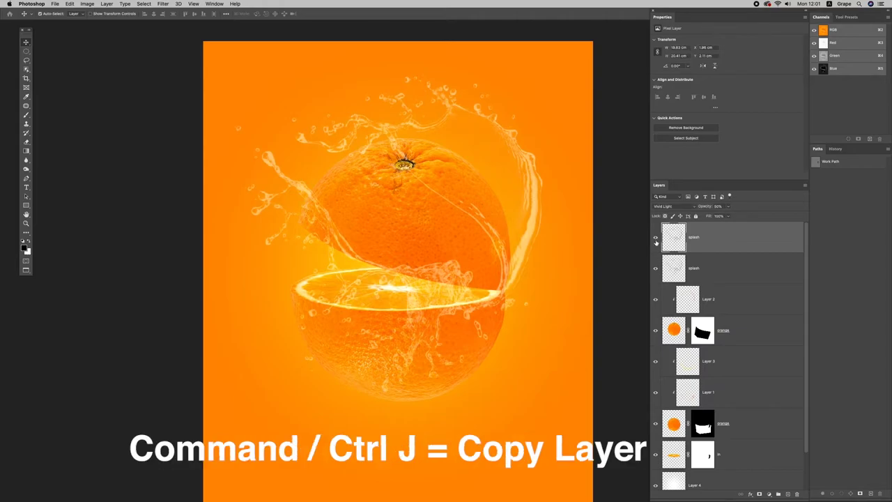
# - Add another splash copy in Screen mode, compare it, and select all three splash layers
pyautogui.hotkey('ctrl', 'j')
pyautogui.click(672, 207)
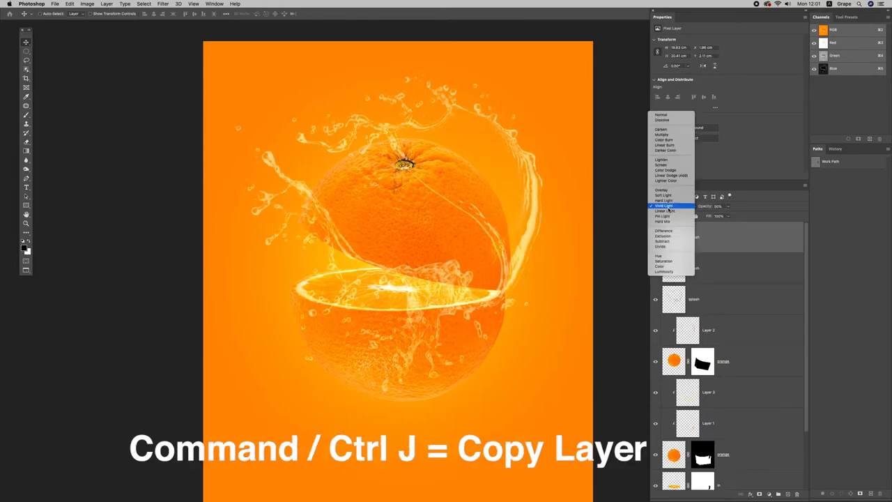
pyautogui.click(672, 166)
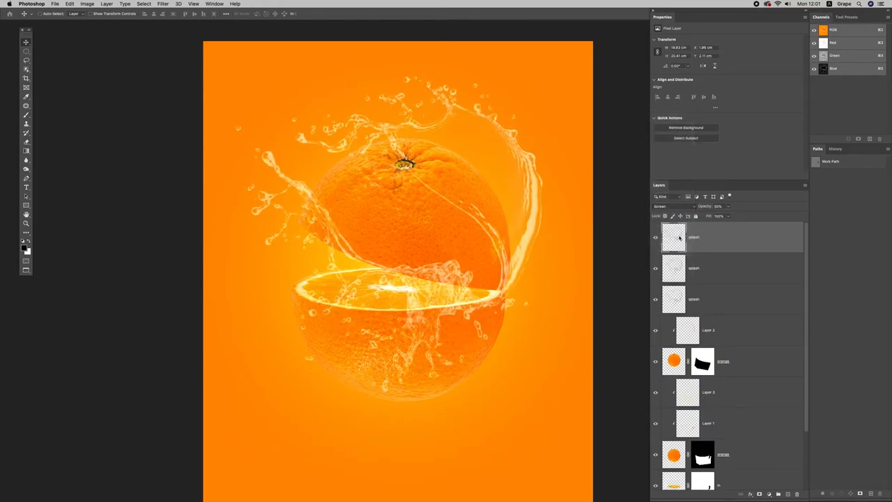
pyautogui.click(655, 238)
pyautogui.click(656, 239)
pyautogui.click(655, 239)
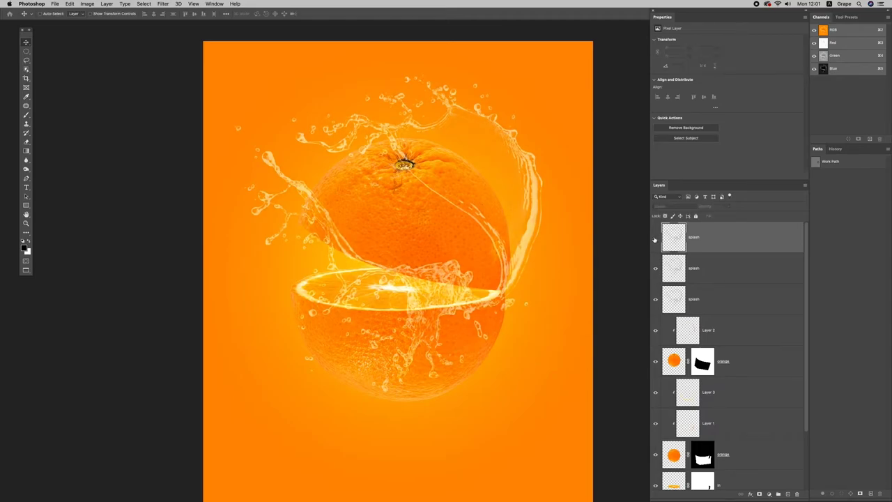
pyautogui.click(655, 239)
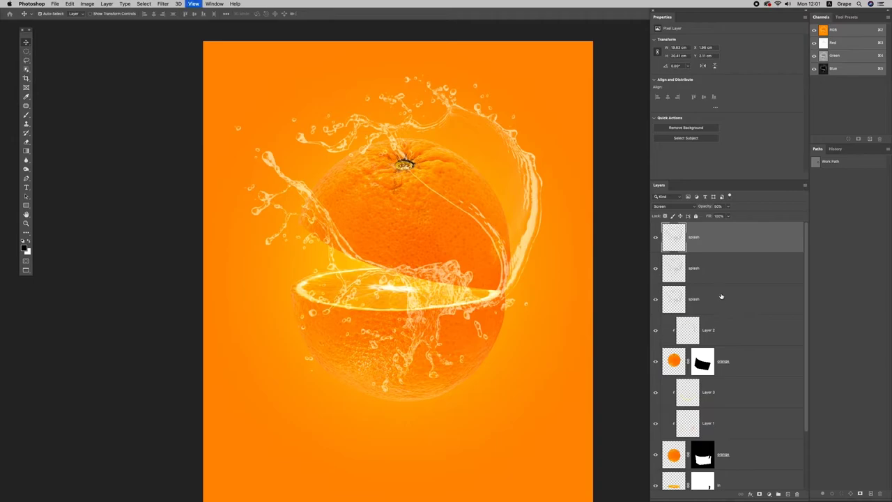
pyautogui.keyDown('shift'); pyautogui.click(712, 306); pyautogui.keyUp('shift')
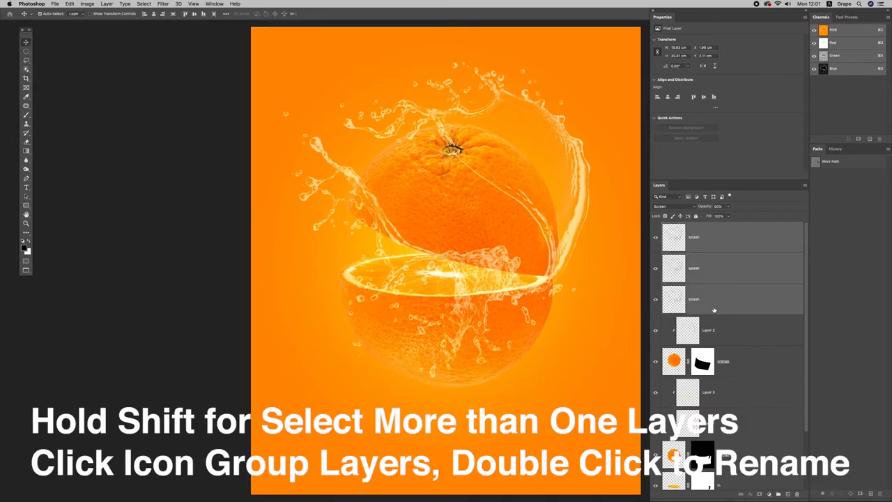
# - Group the three splash layers into a group named 'splash' and add a layer mask
pyautogui.click(778, 494)
pyautogui.write('S')
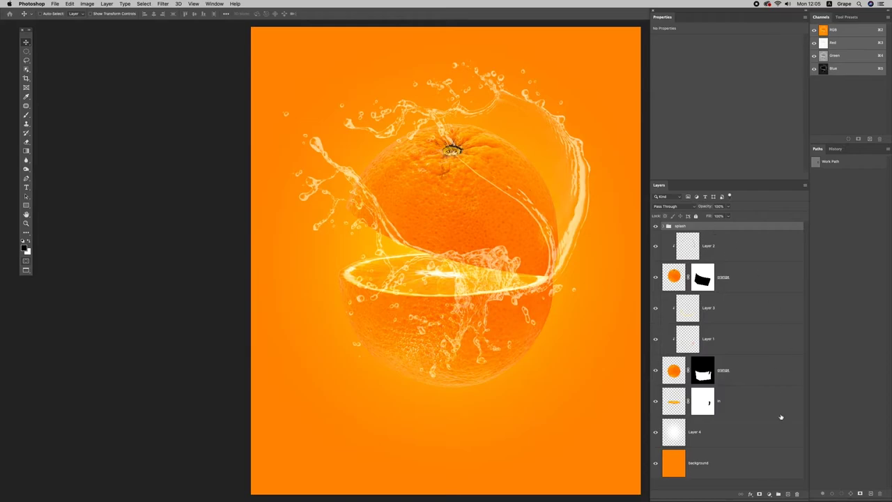
pyautogui.click(760, 494)
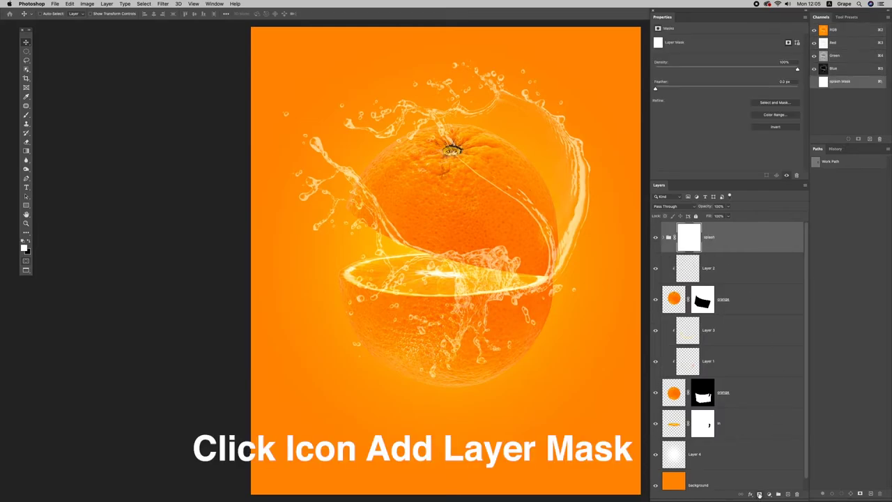
# - Using the upper orange half's mask as a selection, paint black on the splash mask to hide strands there
pyautogui.click(733, 307)
pyautogui.keyDown('super'); pyautogui.click(702, 301); pyautogui.keyUp('super')
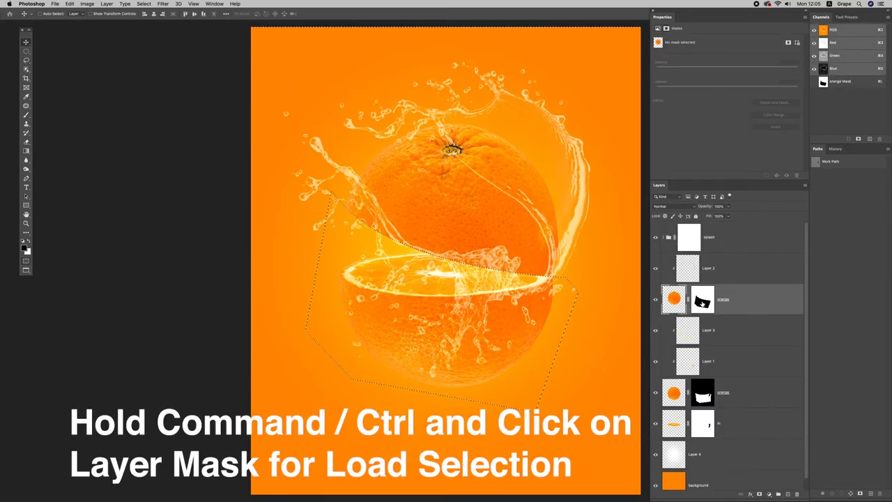
pyautogui.click(689, 241)
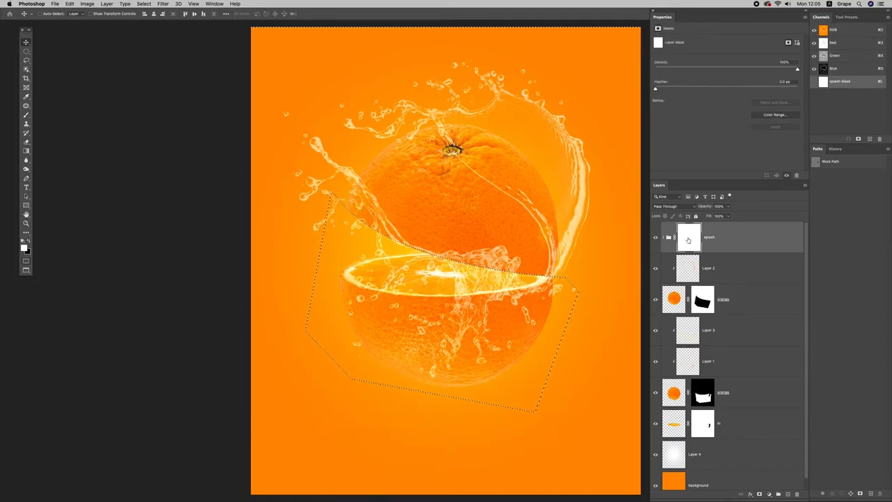
pyautogui.press('x')
pyautogui.press('b')
pyautogui.moveTo(498, 255); pyautogui.dragTo(488, 258)
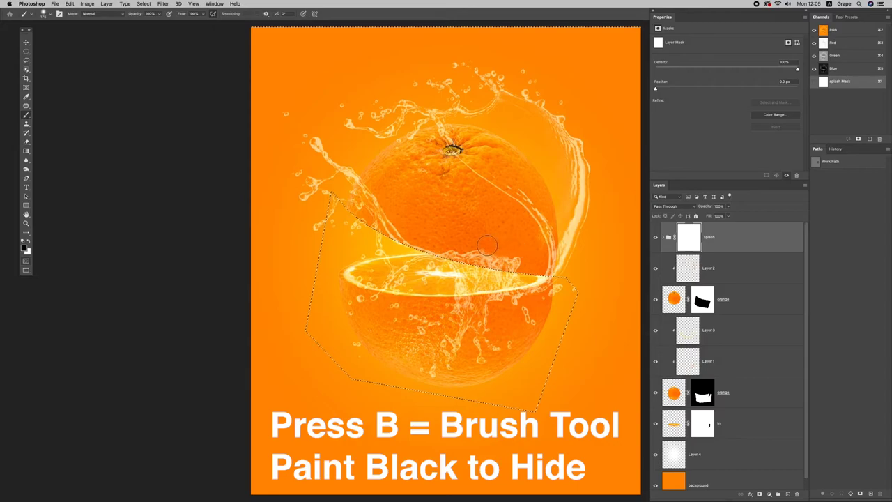
pyautogui.hotkey('ctrl', 'h')
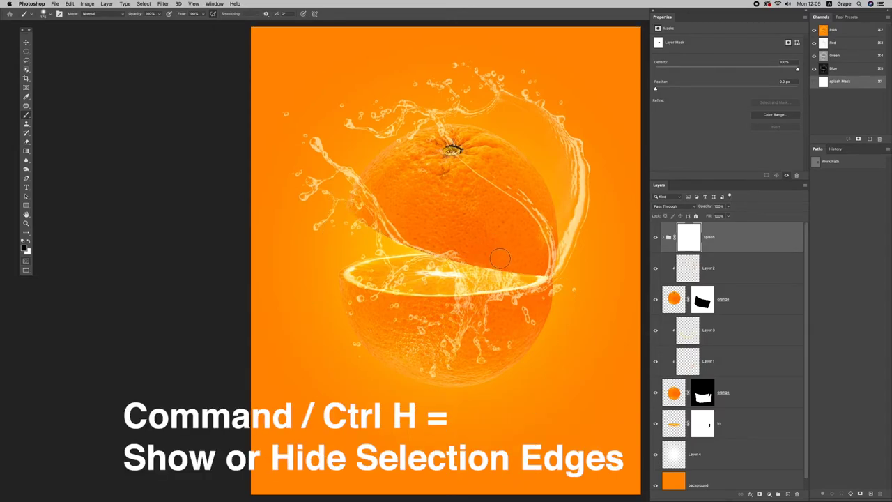
pyautogui.moveTo(488, 258); pyautogui.dragTo(421, 244)
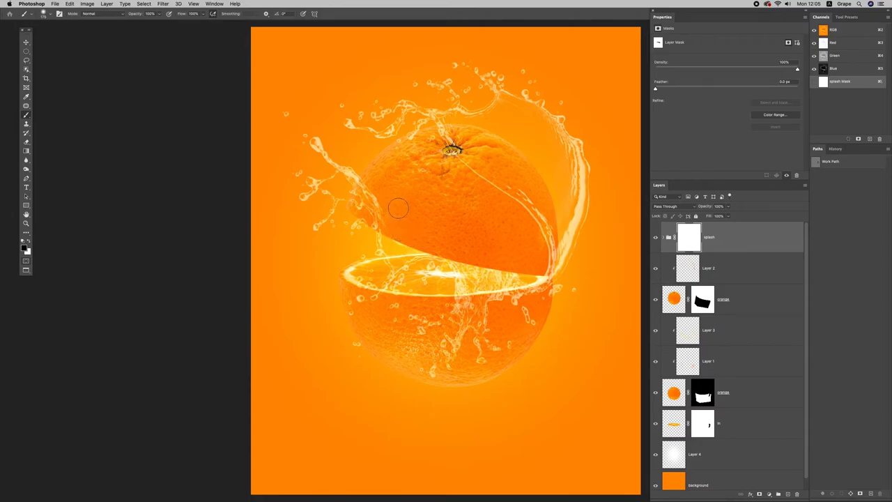
pyautogui.moveTo(392, 221); pyautogui.dragTo(362, 168)
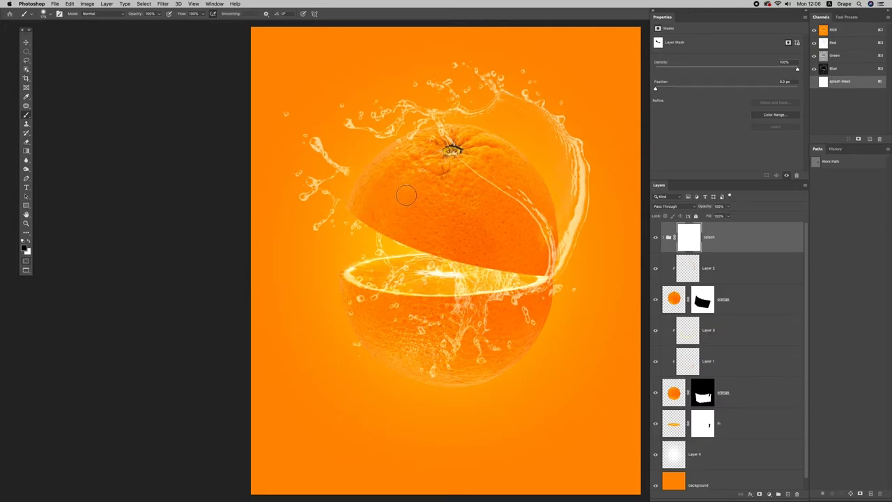
pyautogui.hotkey('ctrl', 'd')
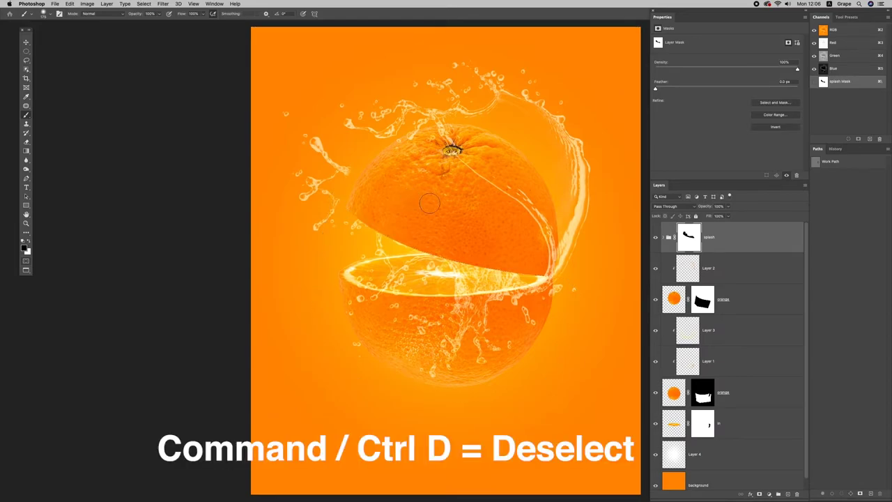
pyautogui.click(734, 304)
# - Select everything outside the orange and restore splash there with white on the splash mask
pyautogui.keyDown('ctrl'); pyautogui.click(674, 300); pyautogui.keyUp('ctrl')
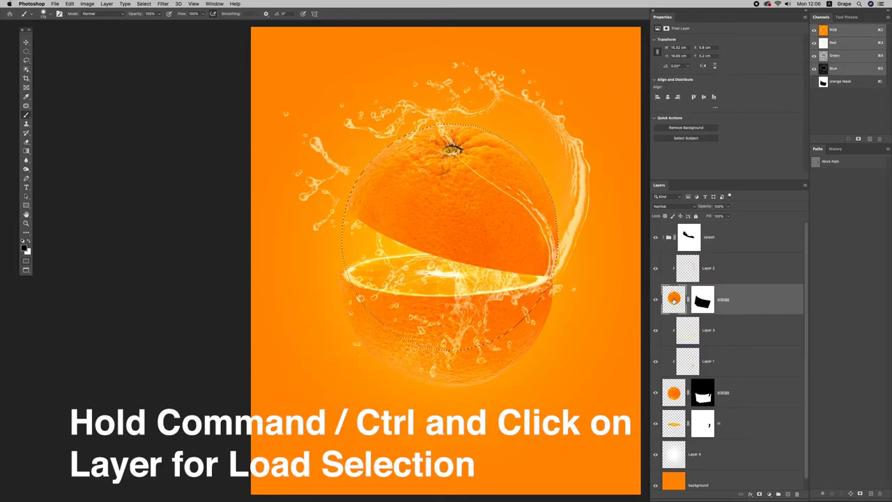
pyautogui.click(144, 3)
pyautogui.click(166, 33)
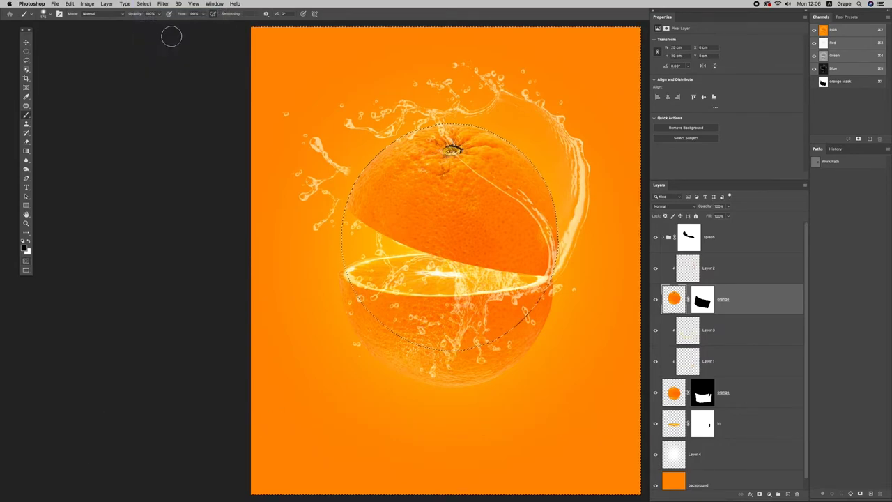
pyautogui.click(28, 240)
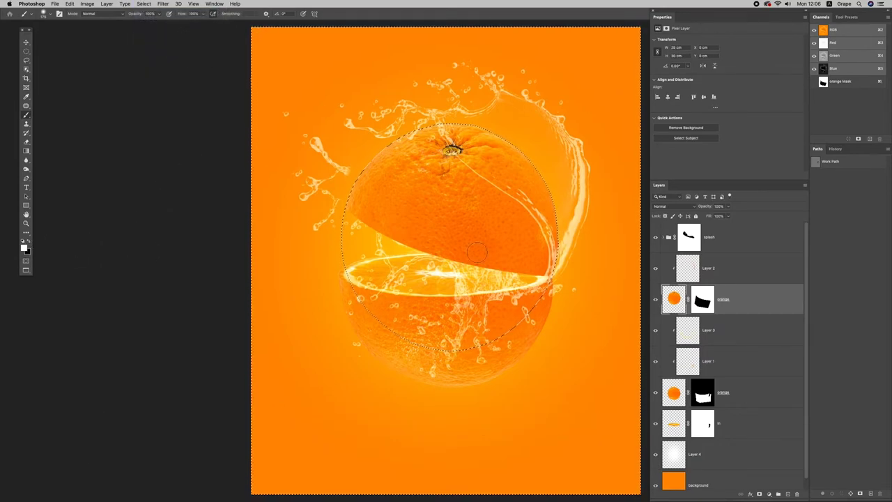
pyautogui.click(688, 237)
pyautogui.hotkey('ctrl', 'h')
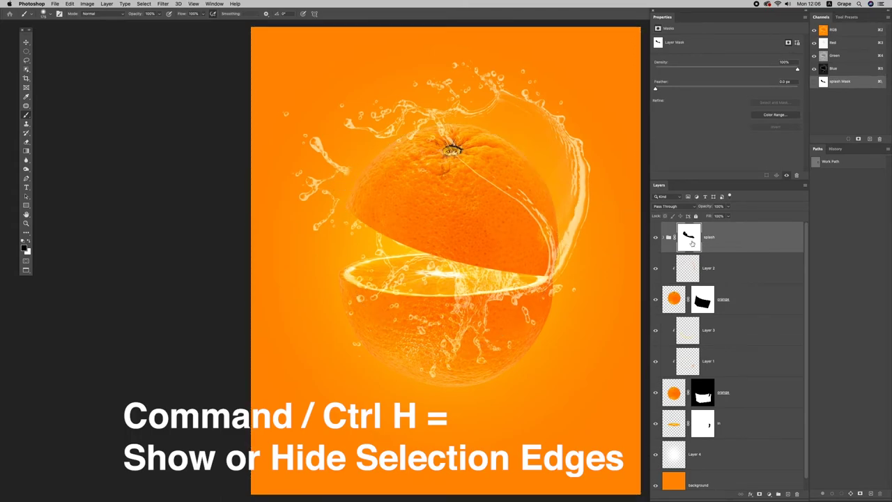
pyautogui.press('x')
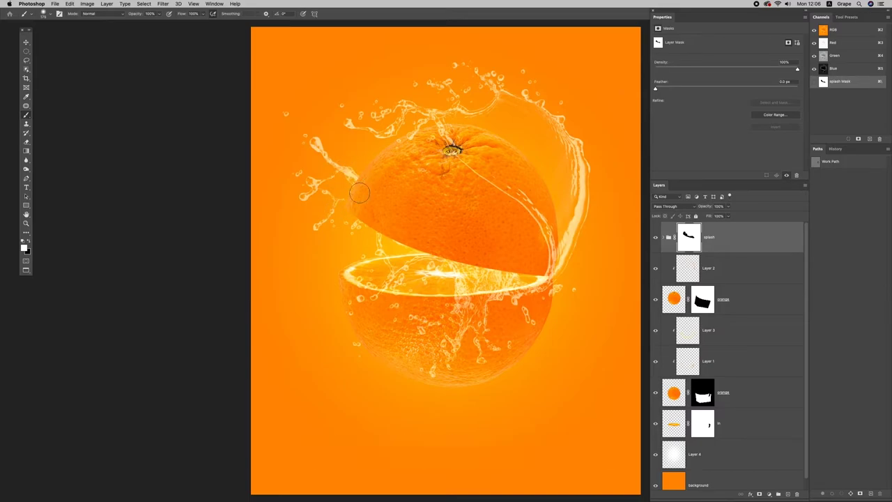
pyautogui.hotkey('ctrl', 'd')
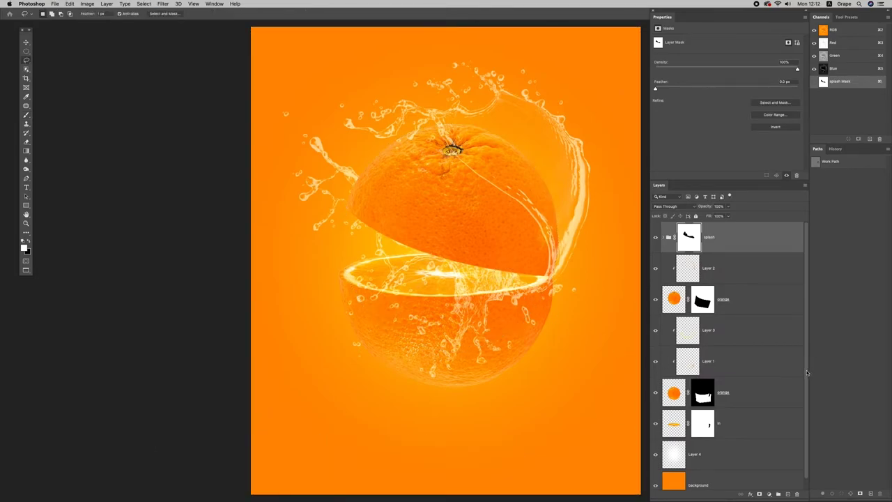
# - Paint sampled orange shading along the cut edge on a Multiply Layer 5 clipped to 'in'
pyautogui.click(777, 428)
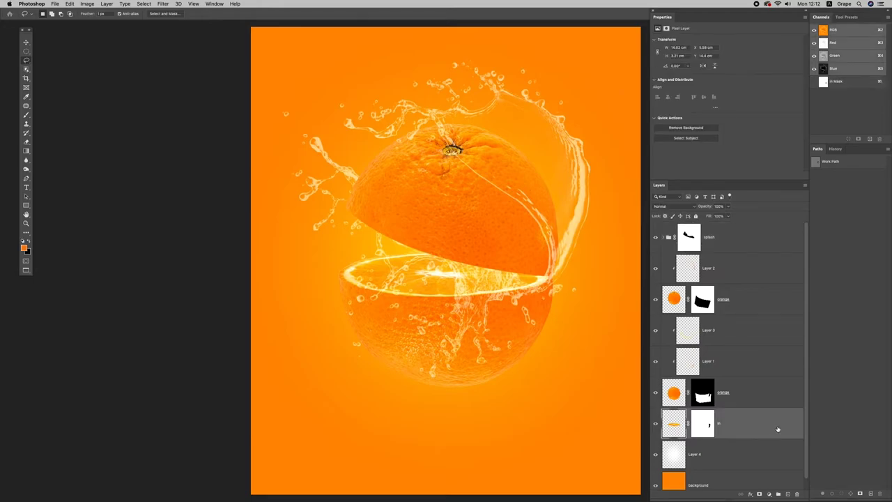
pyautogui.click(788, 494)
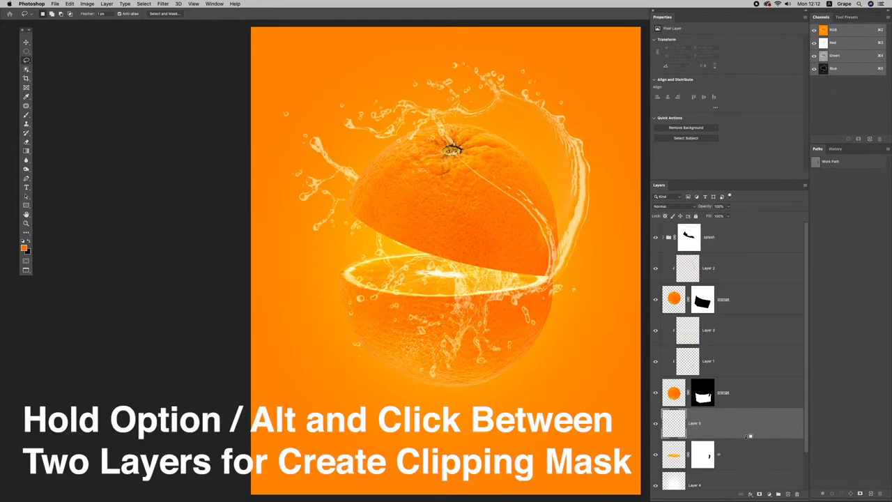
pyautogui.keyDown('alt'); pyautogui.click(747, 438); pyautogui.keyUp('alt')
pyautogui.click(665, 207)
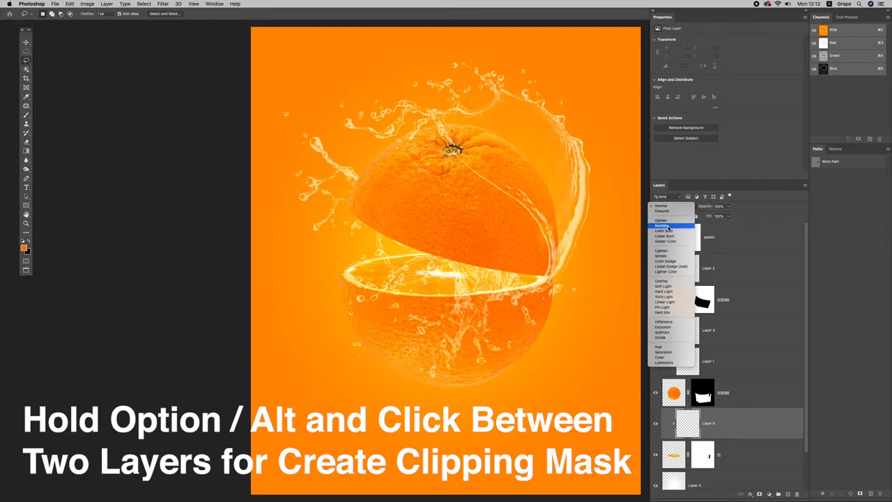
pyautogui.click(671, 226)
pyautogui.press('b')
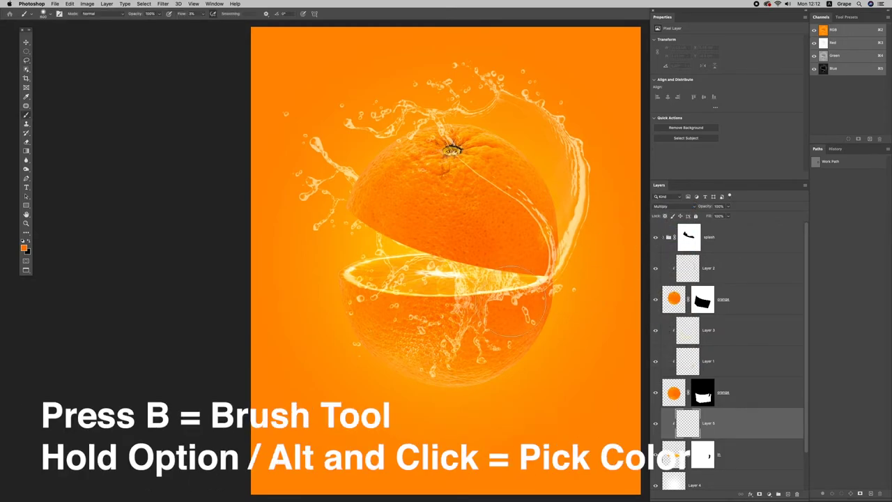
pyautogui.keyDown('alt'); pyautogui.click(373, 271); pyautogui.keyUp('alt')
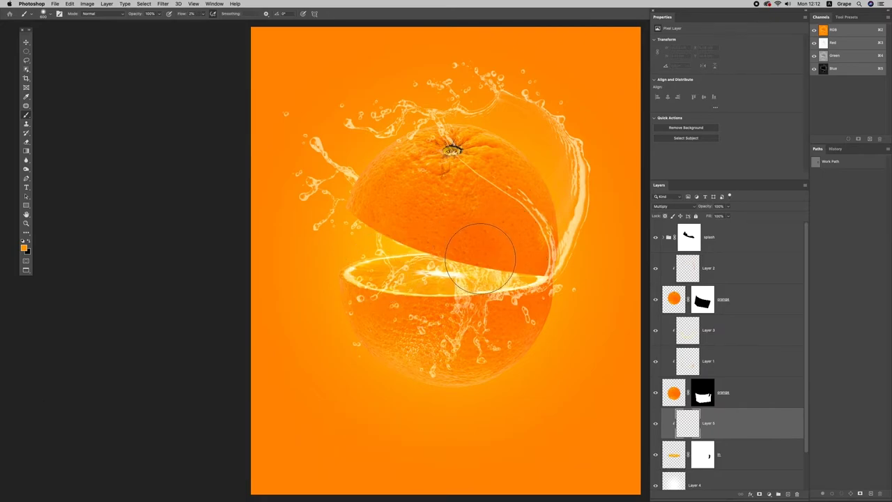
pyautogui.moveTo(480, 260)
pyautogui.mouseDown()
pyautogui.moveTo(533, 252)
pyautogui.moveTo(493, 263)
pyautogui.moveTo(478, 235)
pyautogui.moveTo(428, 229)
pyautogui.moveTo(543, 259)
pyautogui.moveTo(558, 248)
pyautogui.moveTo(402, 252)
pyautogui.moveTo(390, 237)
pyautogui.moveTo(367, 240)
pyautogui.moveTo(427, 244)
pyautogui.moveTo(437, 265)
pyautogui.moveTo(460, 267)
pyautogui.moveTo(558, 248)
pyautogui.moveTo(532, 243)
pyautogui.moveTo(548, 239)
pyautogui.moveTo(462, 243)
pyautogui.moveTo(442, 230)
pyautogui.moveTo(545, 242)
pyautogui.moveTo(557, 252)
pyautogui.moveTo(502, 246)
pyautogui.moveTo(494, 255)
pyautogui.moveTo(513, 240)
pyautogui.moveTo(472, 241)
pyautogui.moveTo(434, 215)
pyautogui.moveTo(415, 223)
pyautogui.moveTo(541, 249)
pyautogui.mouseUp()
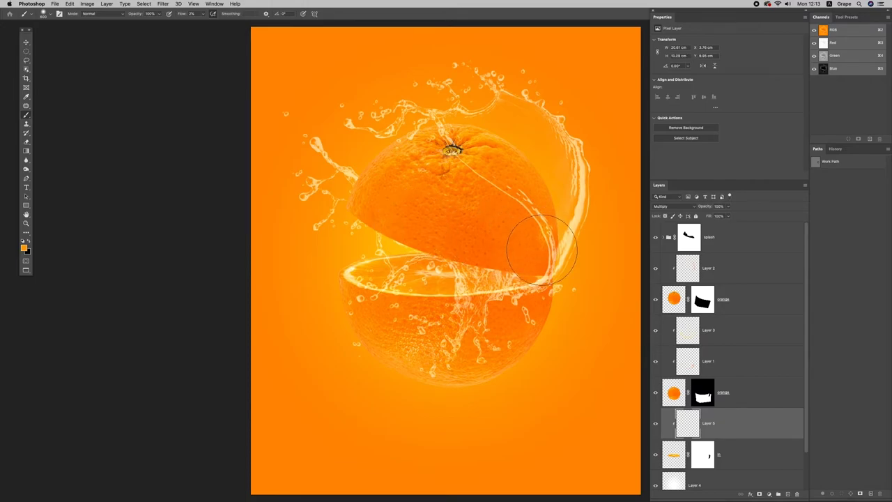
pyautogui.click(656, 423)
pyautogui.moveTo(540, 249)
pyautogui.mouseDown()
pyautogui.moveTo(468, 257)
pyautogui.moveTo(421, 245)
pyautogui.moveTo(530, 263)
pyautogui.moveTo(568, 253)
pyautogui.moveTo(427, 248)
pyautogui.moveTo(579, 255)
pyautogui.moveTo(560, 249)
pyautogui.mouseUp()
# - Desaturate and darken the Layer 5 shading with Hue/Saturation
pyautogui.press('super+u')
pyautogui.moveTo(609, 191); pyautogui.dragTo(672, 154)
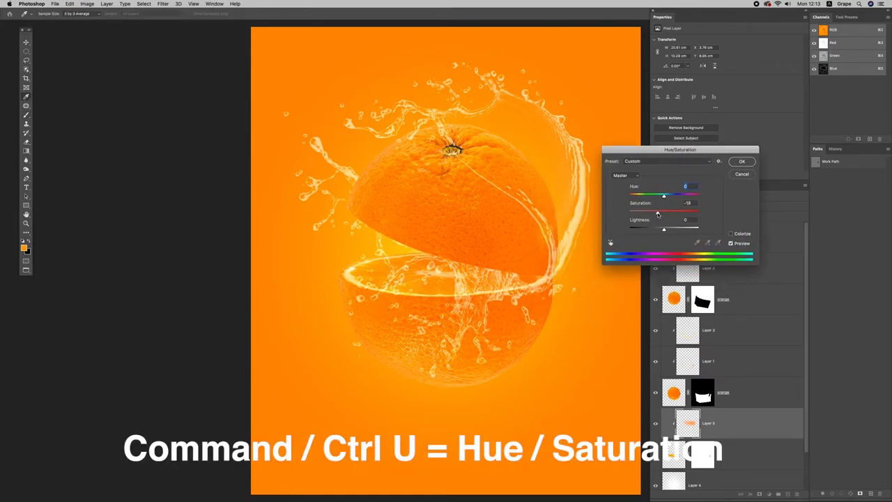
pyautogui.moveTo(657, 214); pyautogui.dragTo(654, 214)
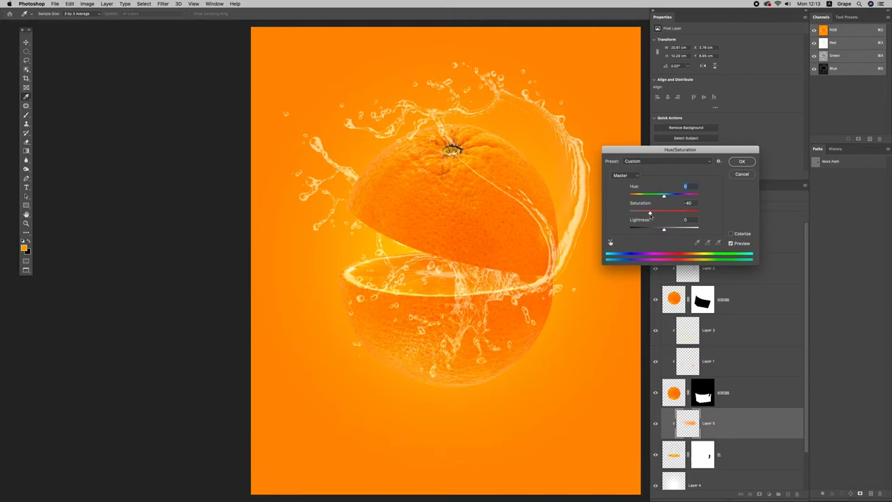
pyautogui.moveTo(667, 232); pyautogui.dragTo(655, 231)
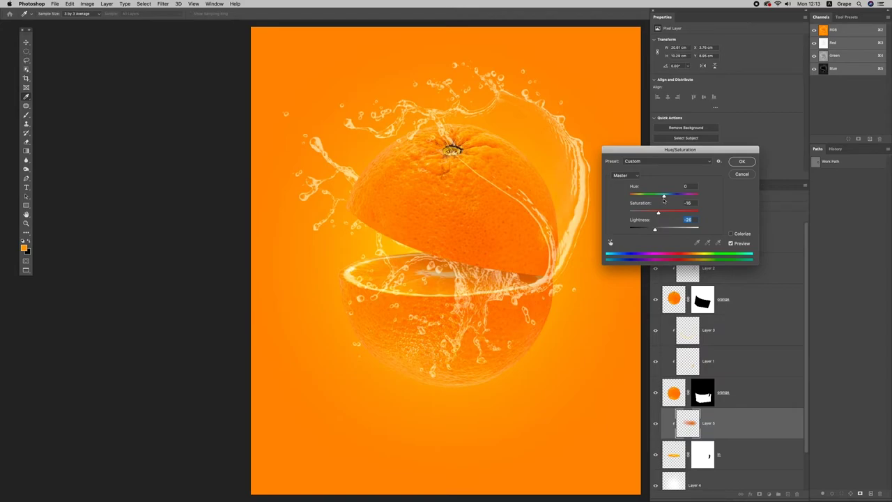
pyautogui.click(740, 162)
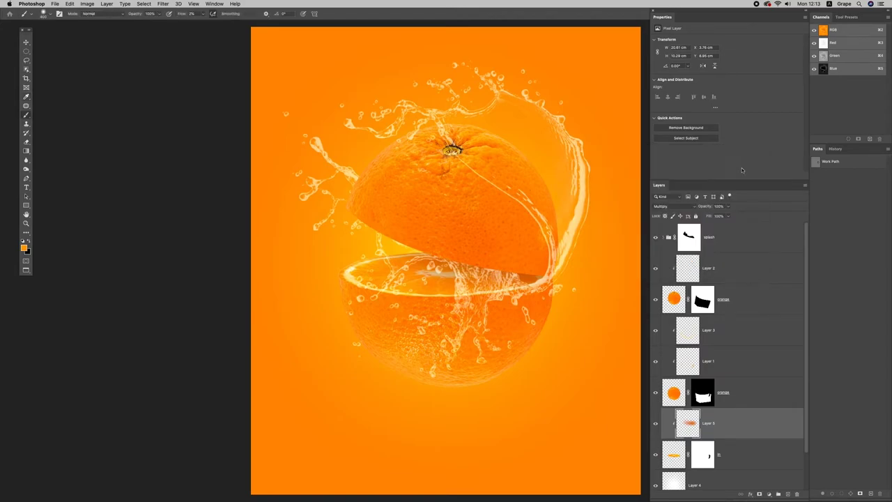
# - Paint extra shading over the cut edge on a new Multiply Layer 6
pyautogui.click(788, 496)
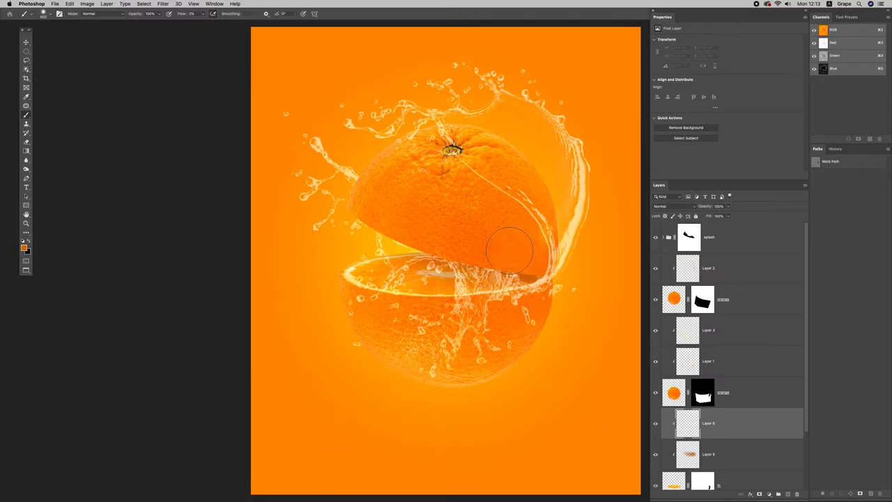
pyautogui.click(673, 206)
pyautogui.click(662, 225)
pyautogui.moveTo(535, 254)
pyautogui.mouseDown()
pyautogui.moveTo(527, 243)
pyautogui.moveTo(472, 239)
pyautogui.moveTo(587, 259)
pyautogui.moveTo(577, 253)
pyautogui.moveTo(570, 266)
pyautogui.moveTo(634, 198)
pyautogui.mouseUp()
pyautogui.click(772, 399)
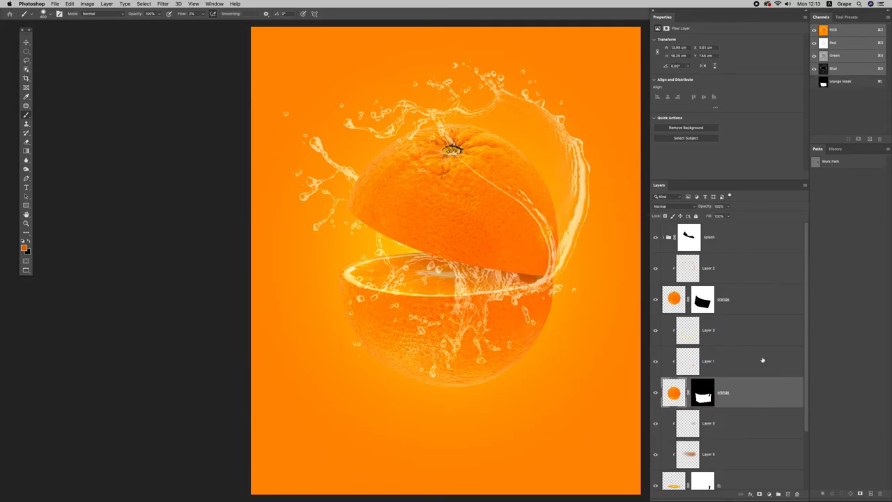
# - Duplicate orange, Layer 1 and Layer 3, merge the copies, and place the result above Layer 4
pyautogui.keyDown('shift'); pyautogui.click(750, 344); pyautogui.keyUp('shift')
pyautogui.hotkey('ctrl', 'j')
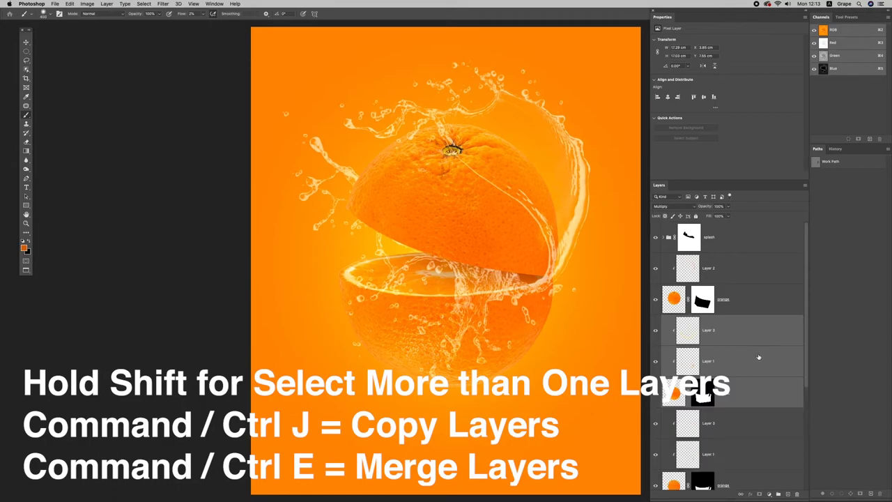
pyautogui.hotkey('ctrl', 'e')
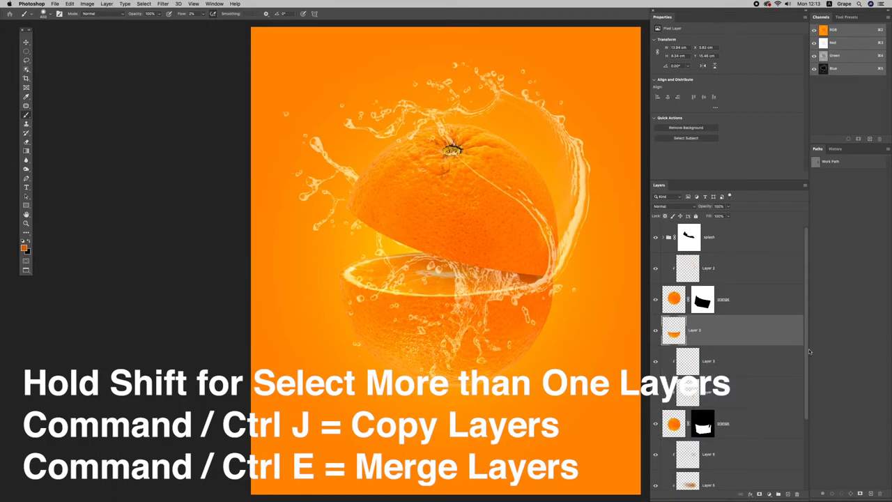
pyautogui.scroll(-3, 808, 349)
pyautogui.moveTo(710, 233); pyautogui.dragTo(737, 431)
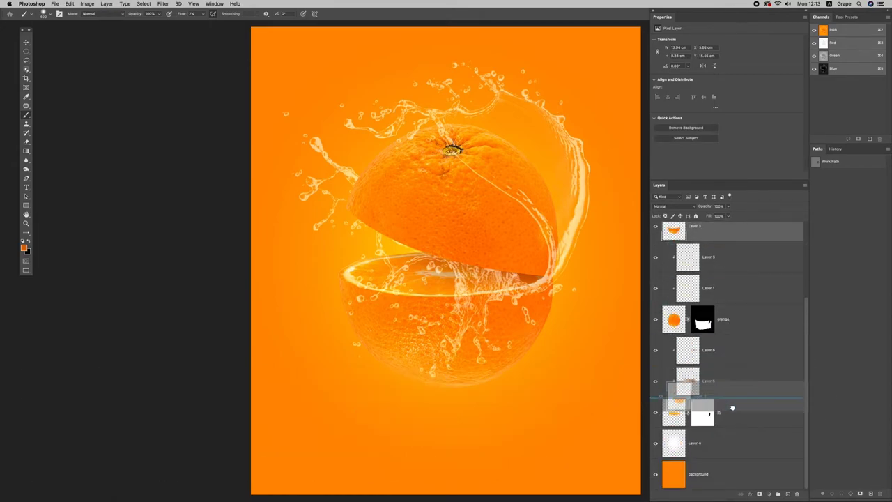
# - Flip the merged copy vertically and move it to the bottom of the canvas
pyautogui.hotkey('ctrl', 't')
pyautogui.rightClick(464, 335)
pyautogui.click(501, 457)
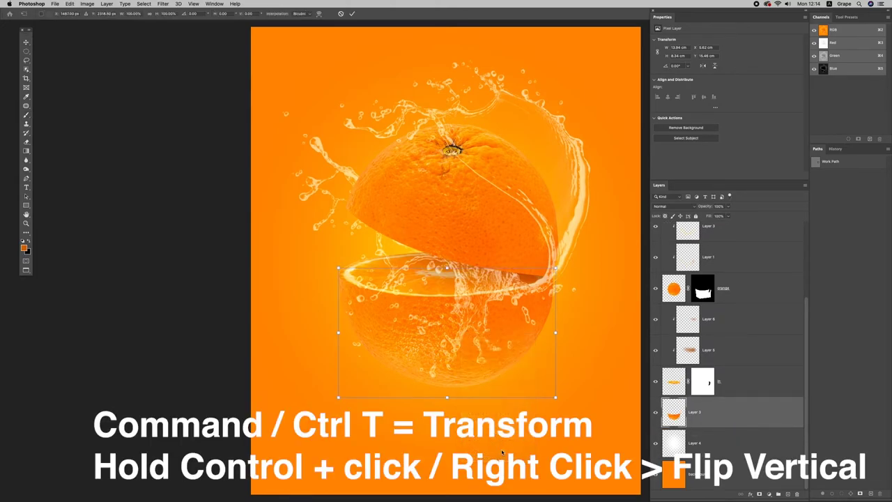
pyautogui.press('Return')
pyautogui.moveTo(518, 345); pyautogui.dragTo(542, 443)
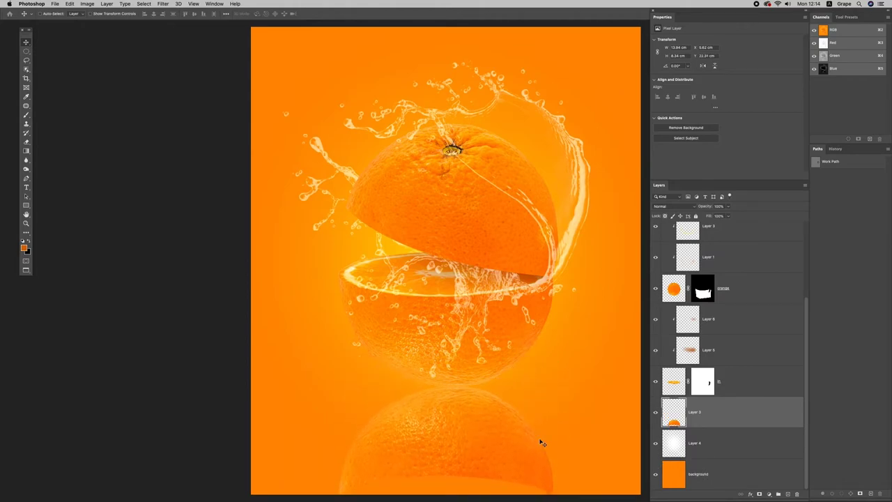
pyautogui.click(162, 4)
pyautogui.moveTo(209, 87)
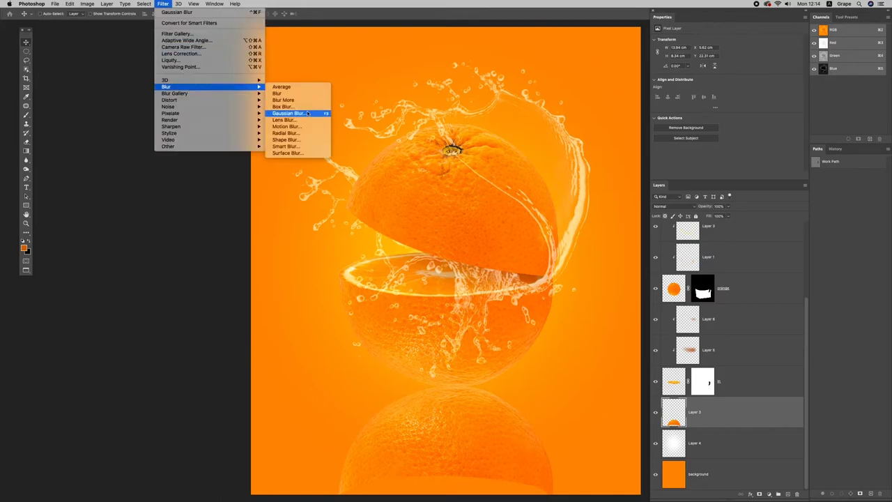
# - Blur the Layer 3 reflection with a 3-pixel Gaussian blur and add a white layer mask
pyautogui.click(289, 112)
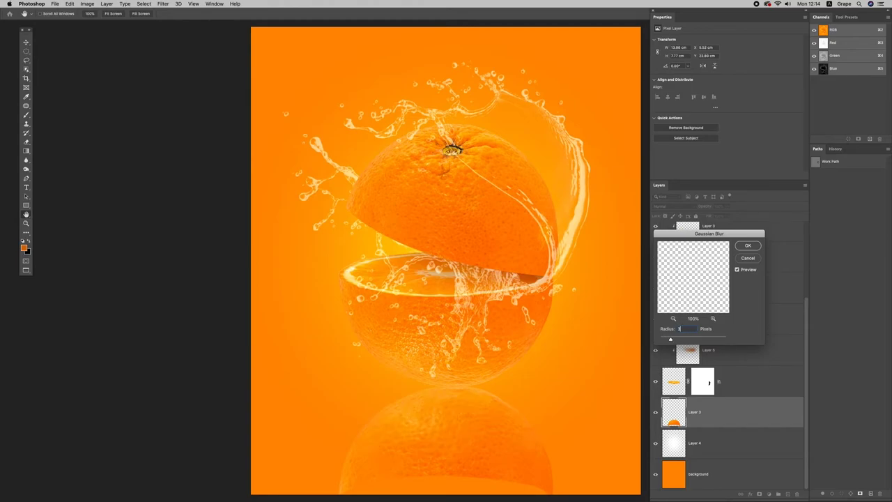
pyautogui.press('Return')
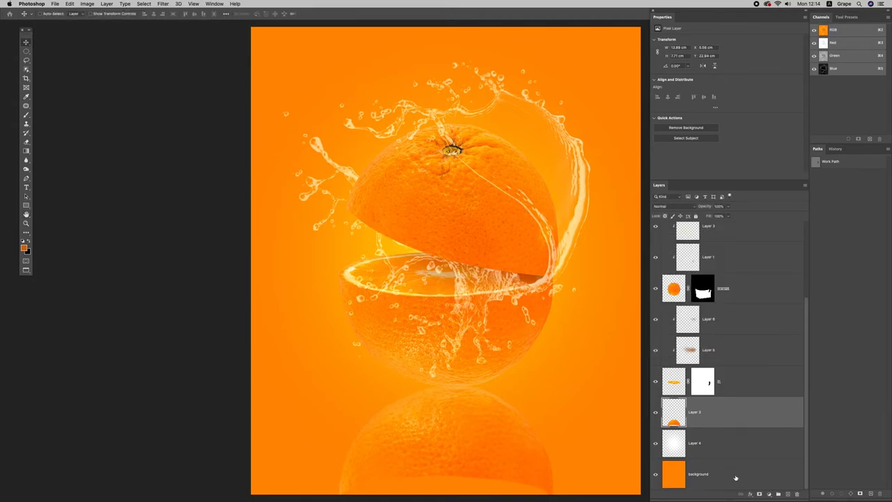
pyautogui.click(760, 494)
pyautogui.scroll(-3, 523, 432)
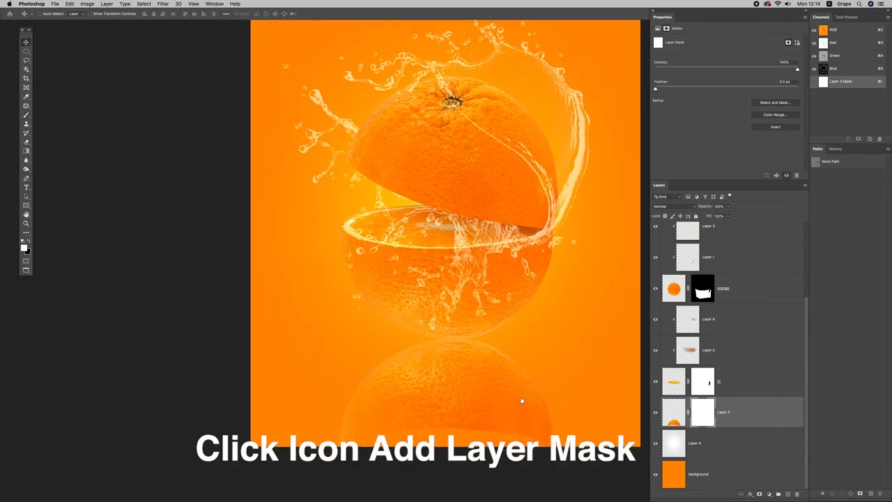
# - Fade the reflection out toward the bottom with a black gradient on its mask, then add empty Layer 7
pyautogui.press('x')
pyautogui.press('g')
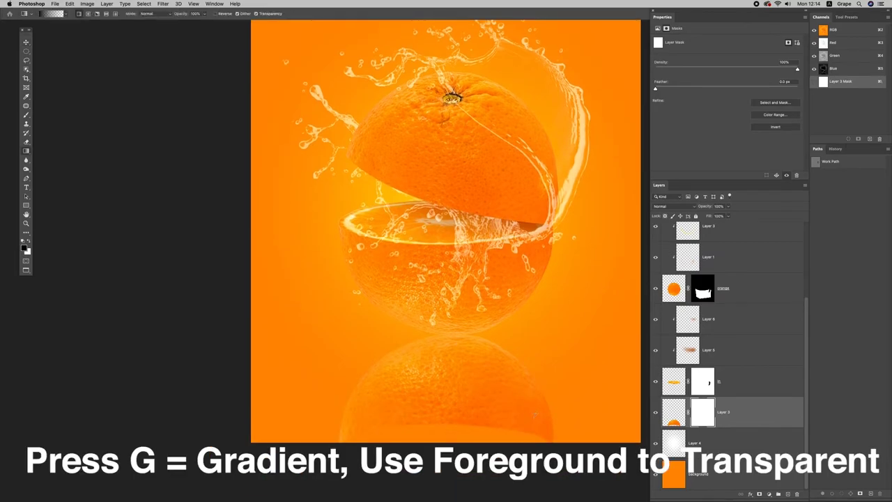
pyautogui.moveTo(454, 449); pyautogui.dragTo(454, 356)
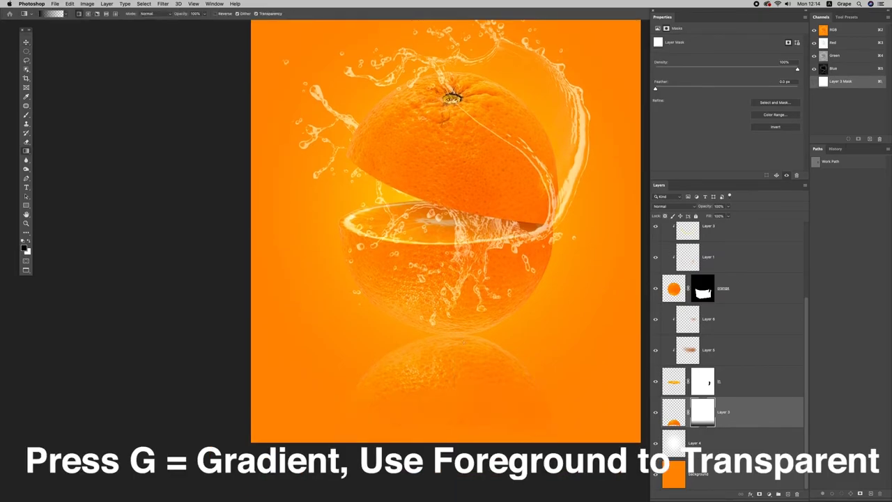
pyautogui.moveTo(461, 436); pyautogui.dragTo(464, 469)
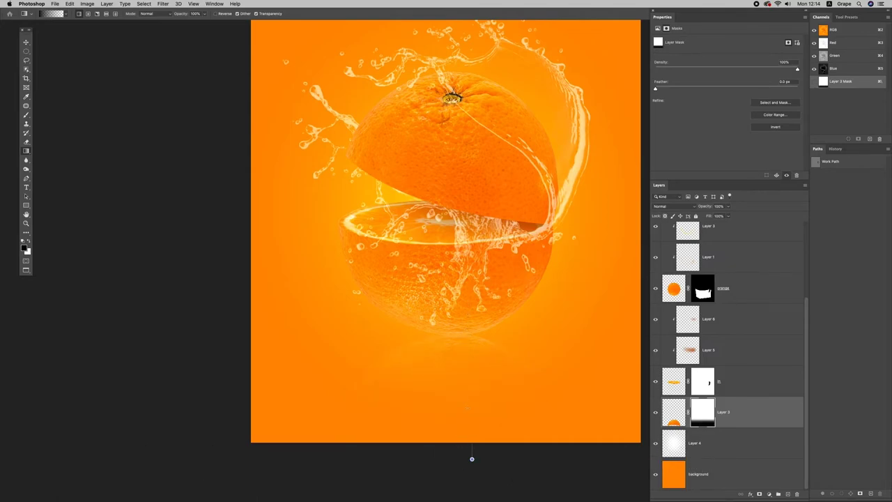
pyautogui.press('v')
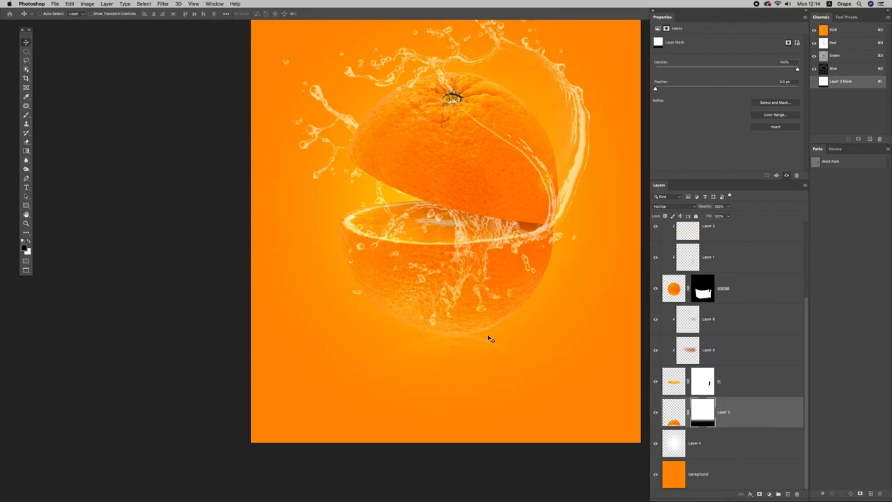
pyautogui.scroll(3, 542, 420)
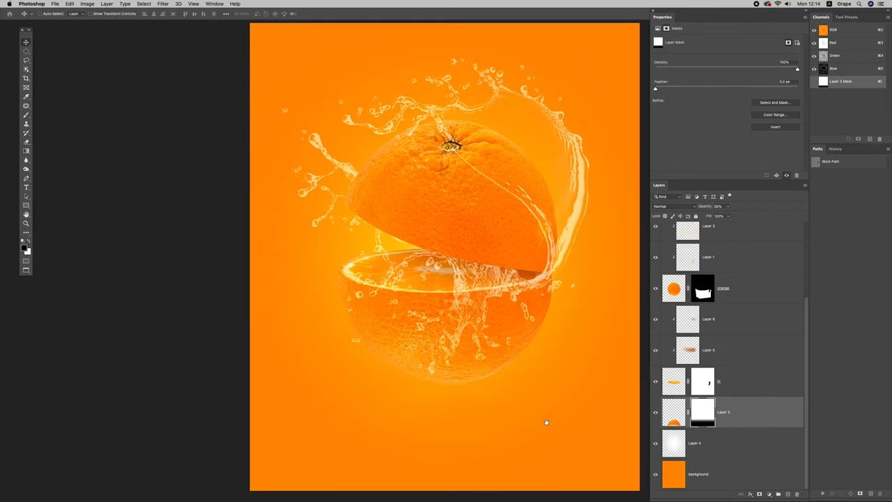
pyautogui.click(788, 493)
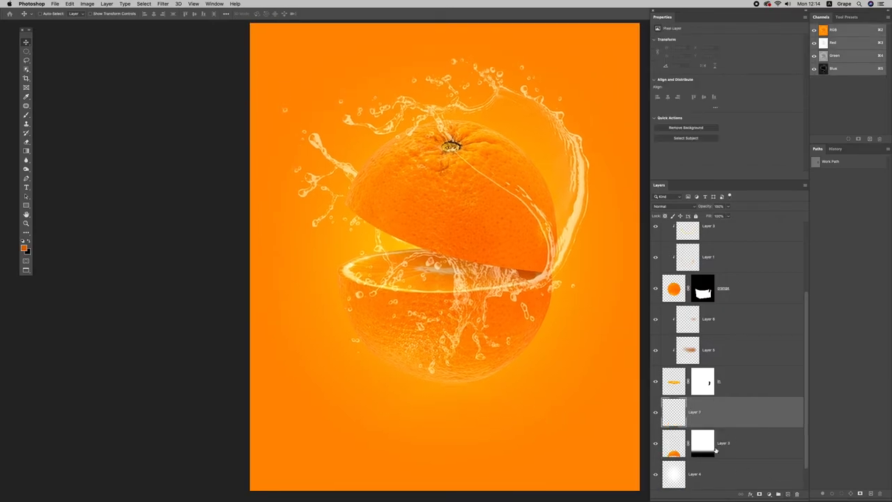
# - Fill a flat elliptical selection beneath the orange with the sampled orange colour
pyautogui.click(26, 50)
pyautogui.moveTo(389, 397); pyautogui.dragTo(529, 381)
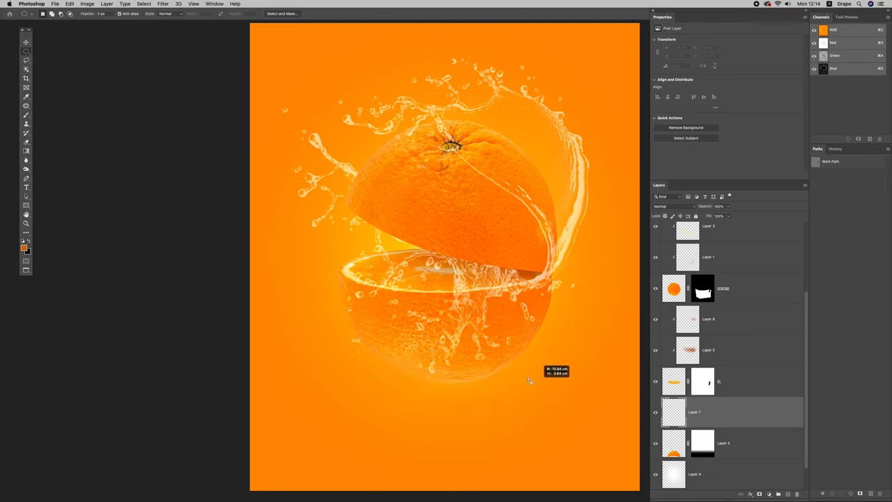
pyautogui.moveTo(530, 380); pyautogui.dragTo(497, 389)
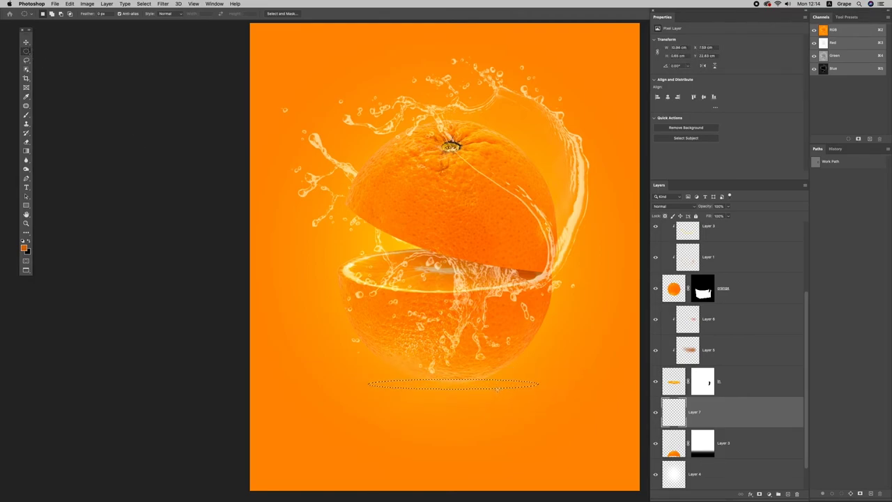
pyautogui.press('i')
pyautogui.click(449, 294)
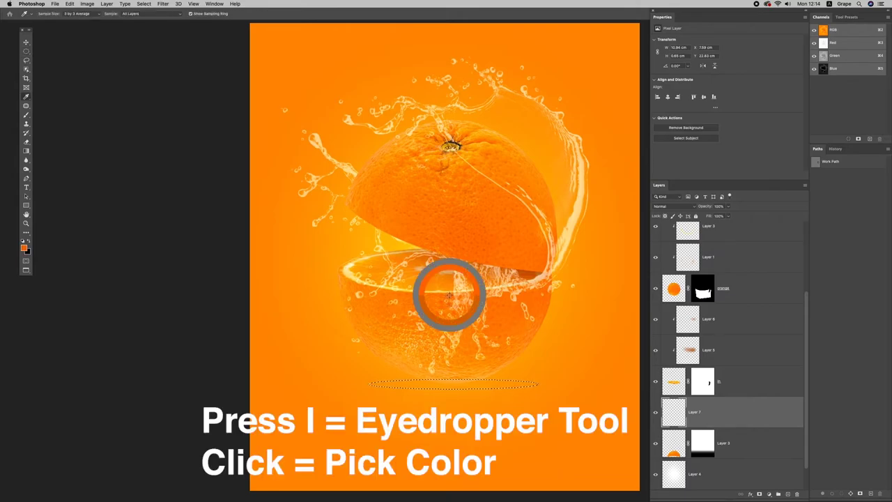
pyautogui.hotkey('alt', 'BackSpace')
pyautogui.hotkey('ctrl', 'd')
# - Desaturate and darken the ellipse into a greyish shadow and nudge it under the orange
pyautogui.hotkey('ctrl', 'u')
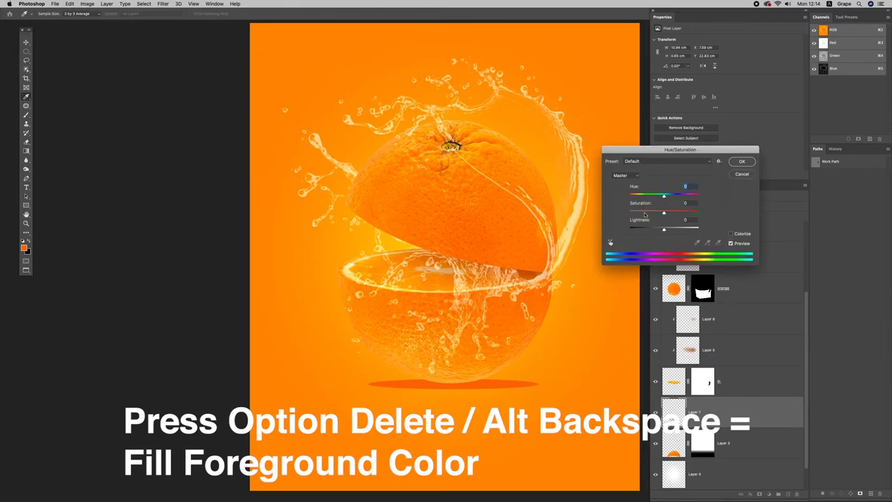
pyautogui.moveTo(646, 149); pyautogui.dragTo(632, 175)
pyautogui.moveTo(650, 239)
pyautogui.mouseDown()
pyautogui.moveTo(632, 240)
pyautogui.moveTo(642, 257)
pyautogui.mouseUp()
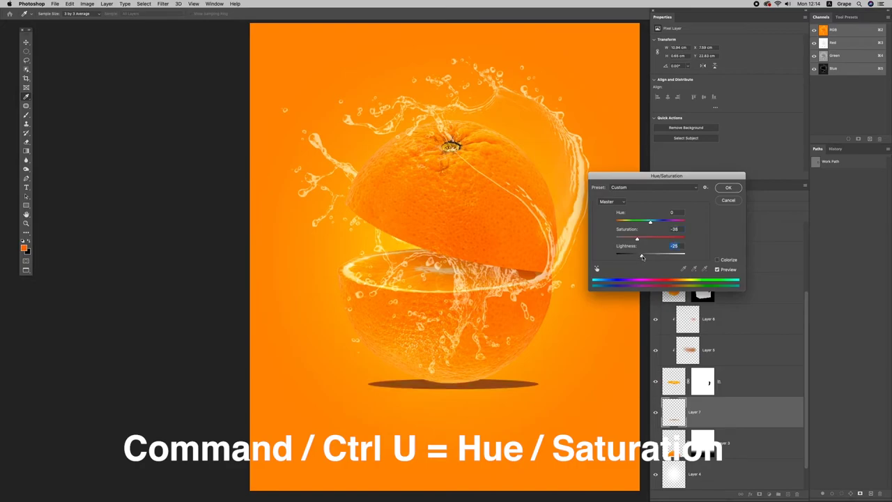
pyautogui.click(727, 188)
pyautogui.press('v')
pyautogui.moveTo(517, 382); pyautogui.dragTo(522, 384)
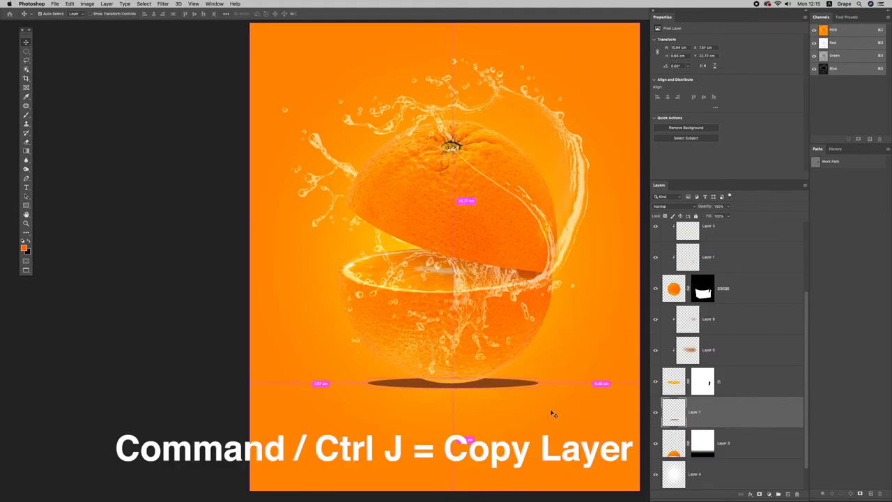
# - Duplicate the shadow layer, hide the top copy, and heavily Gaussian-blur the lower copy
pyautogui.press('super+j')
pyautogui.click(655, 413)
pyautogui.click(697, 443)
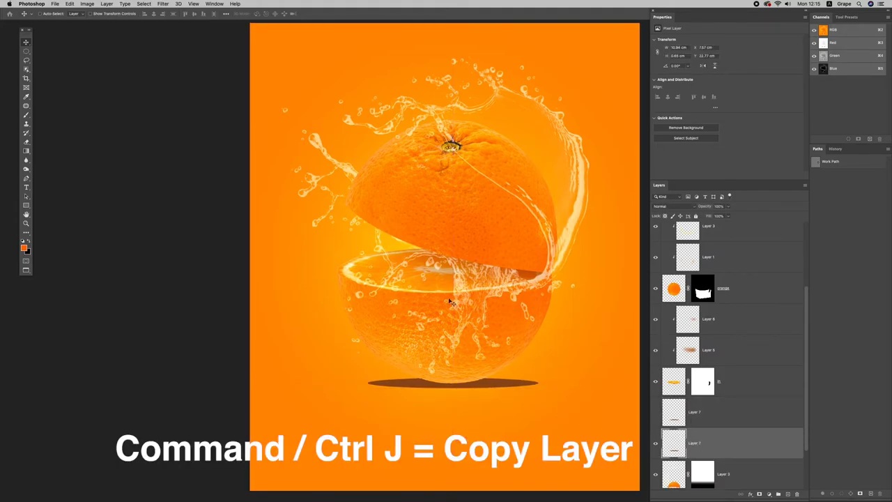
pyautogui.click(164, 5)
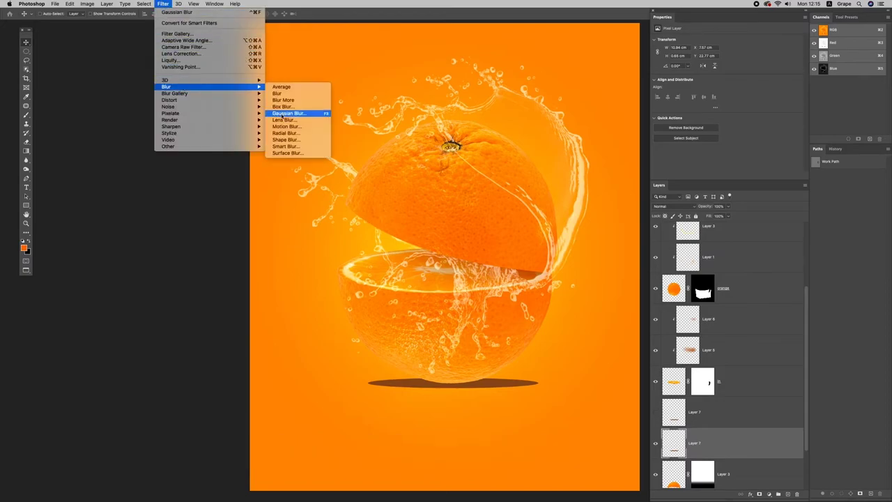
pyautogui.click(300, 112)
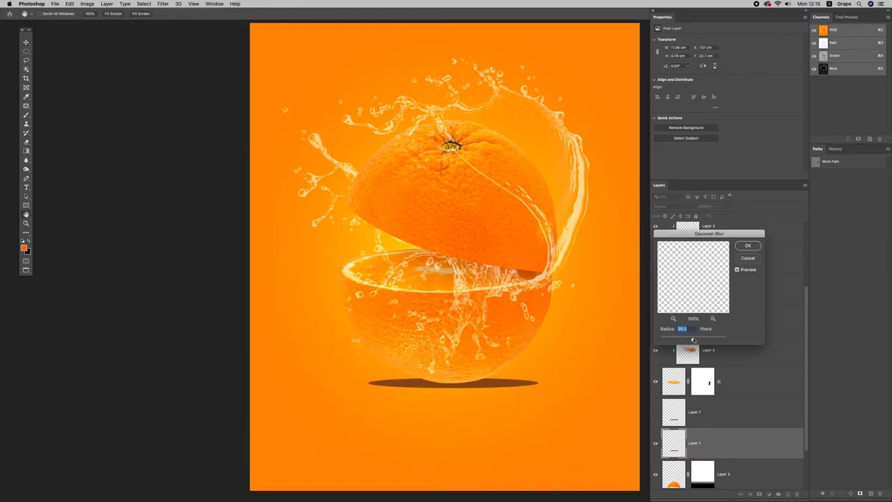
pyautogui.moveTo(693, 340); pyautogui.dragTo(694, 340)
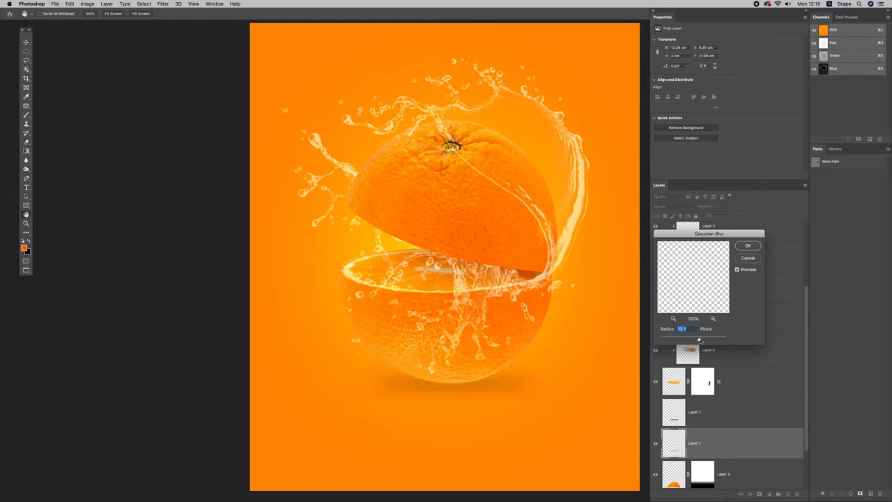
pyautogui.click(747, 245)
# - Widen and flatten the blurred shadow copy and set it to 50% opacity
pyautogui.press('super+t')
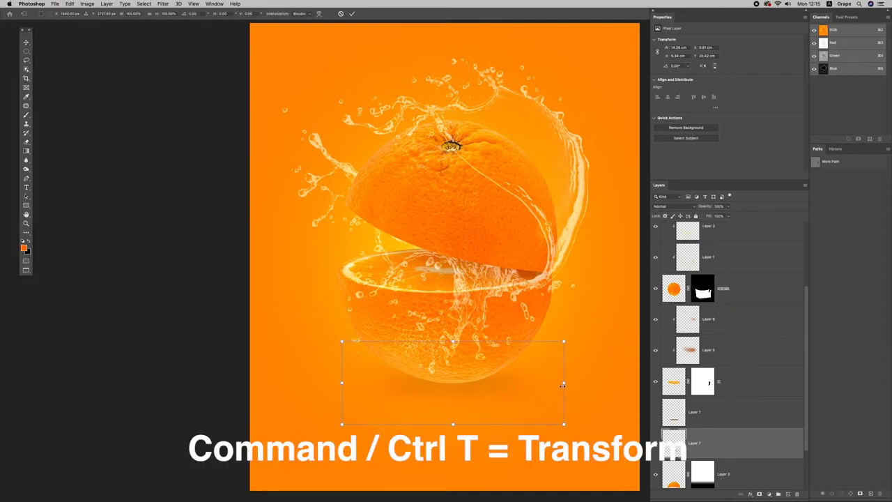
pyautogui.moveTo(563, 384); pyautogui.dragTo(616, 370)
pyautogui.moveTo(454, 340); pyautogui.dragTo(453, 353)
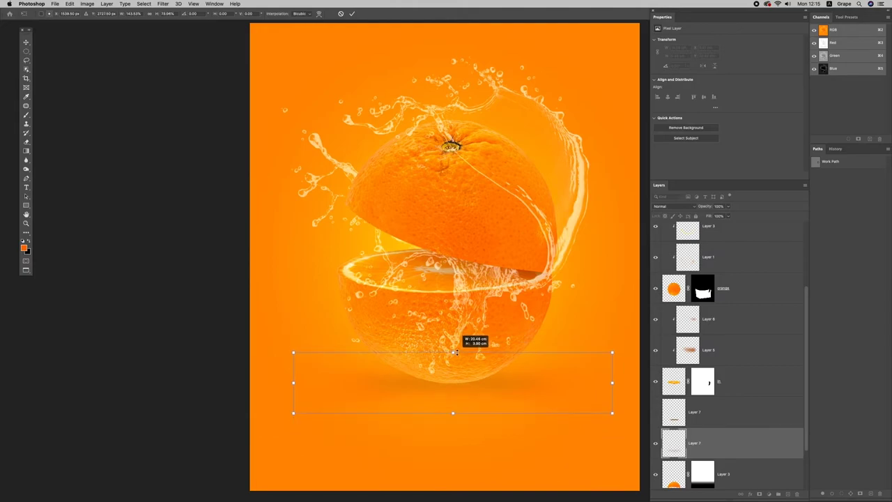
pyautogui.moveTo(476, 388); pyautogui.dragTo(485, 384)
pyautogui.press('Return')
pyautogui.press('5')
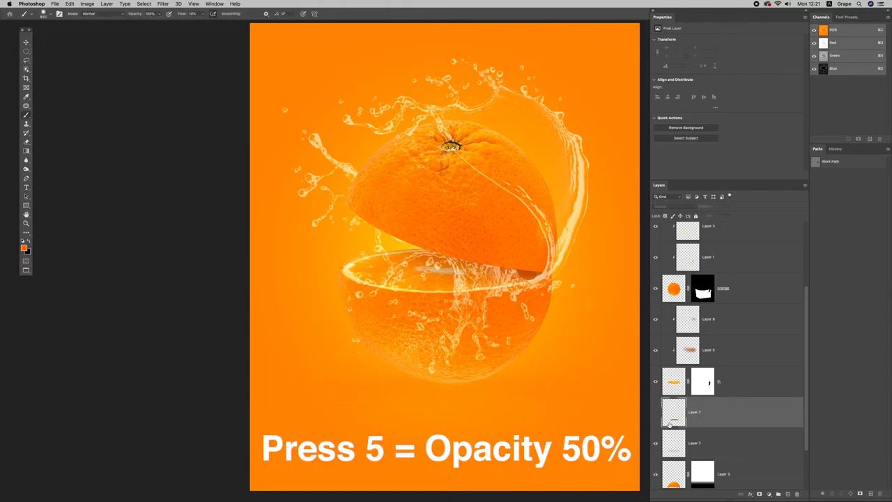
# - Show the dark shadow ellipse, flatten it, and soften it with a 10-pixel Gaussian blur
pyautogui.click(655, 414)
pyautogui.hotkey('ctrl', 't')
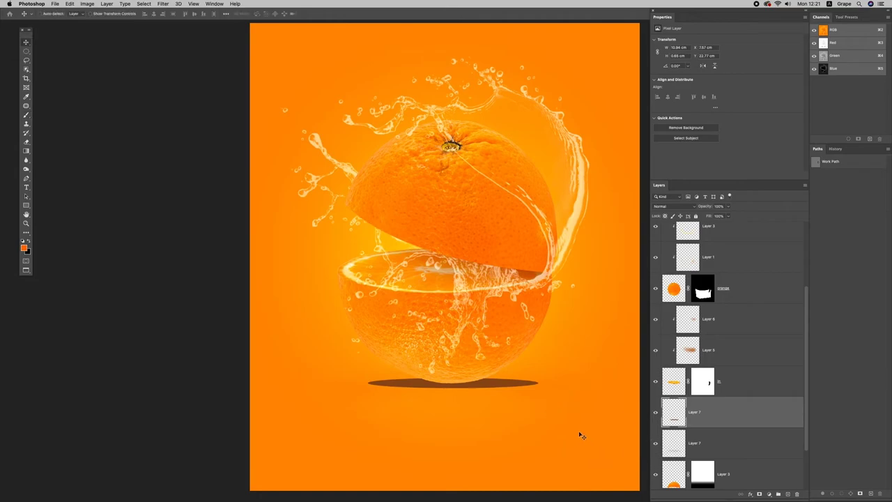
pyautogui.moveTo(453, 388); pyautogui.dragTo(454, 377)
pyautogui.moveTo(453, 385); pyautogui.dragTo(460, 378)
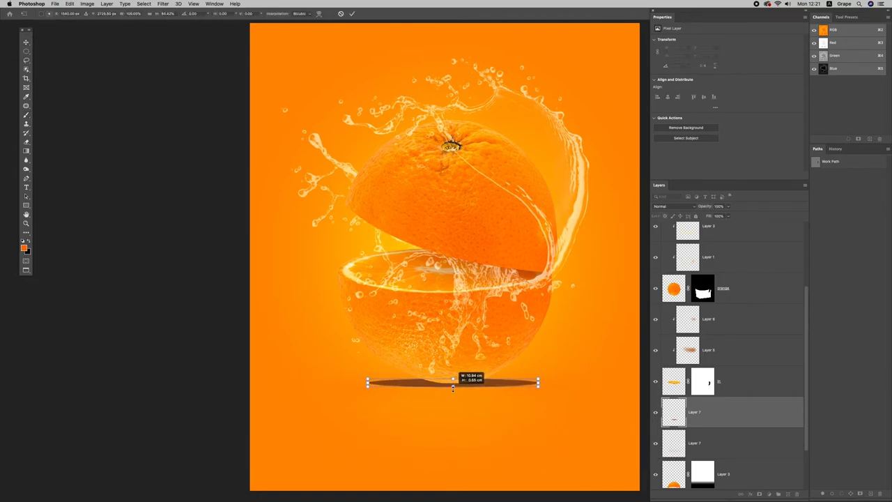
pyautogui.press('Return')
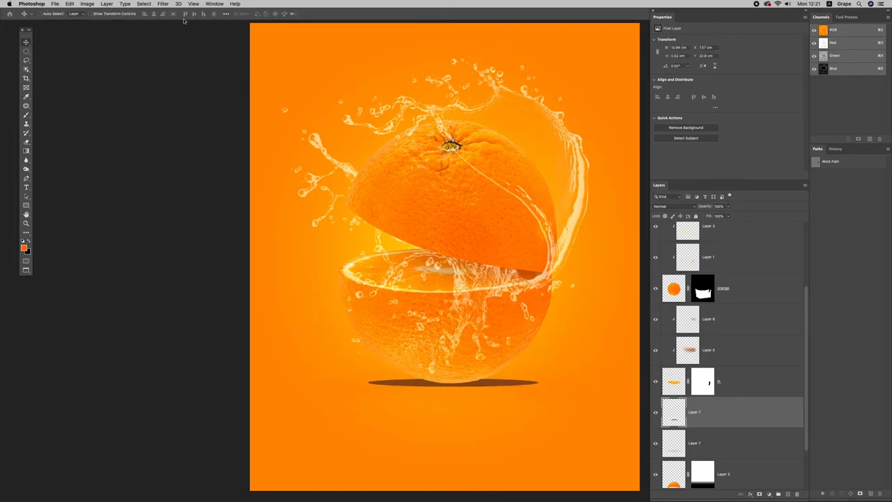
pyautogui.click(162, 4)
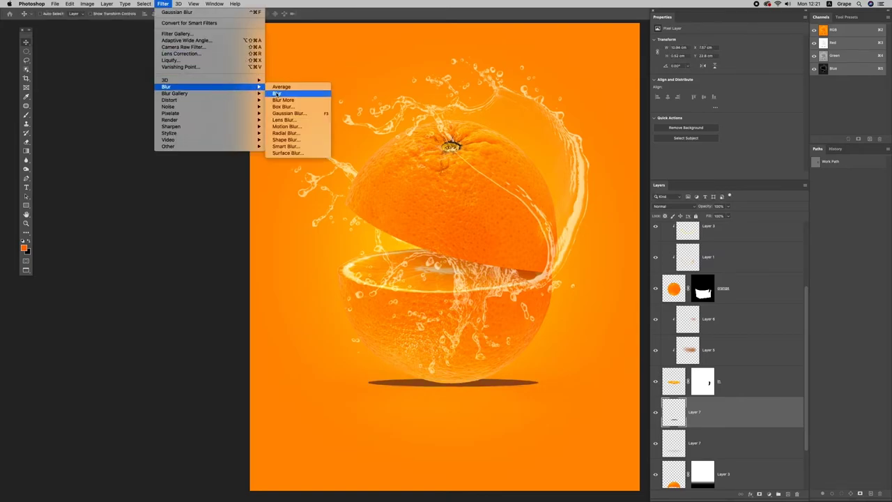
pyautogui.click(289, 113)
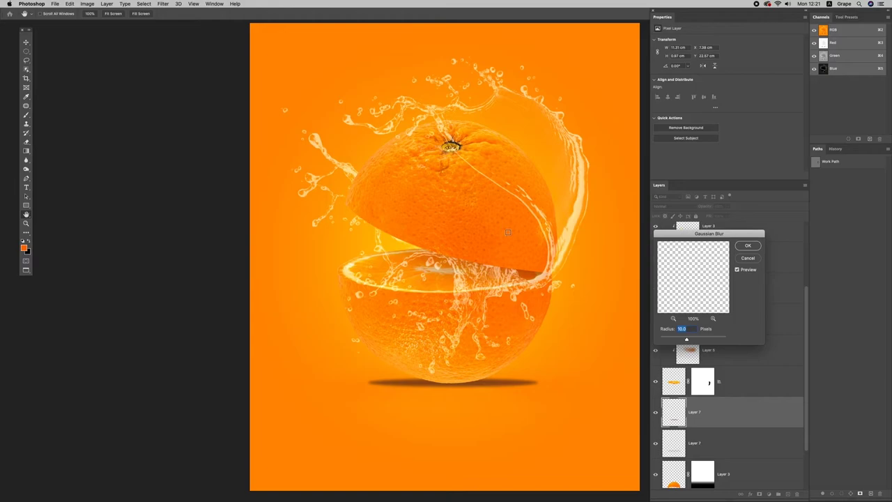
pyautogui.press('Return')
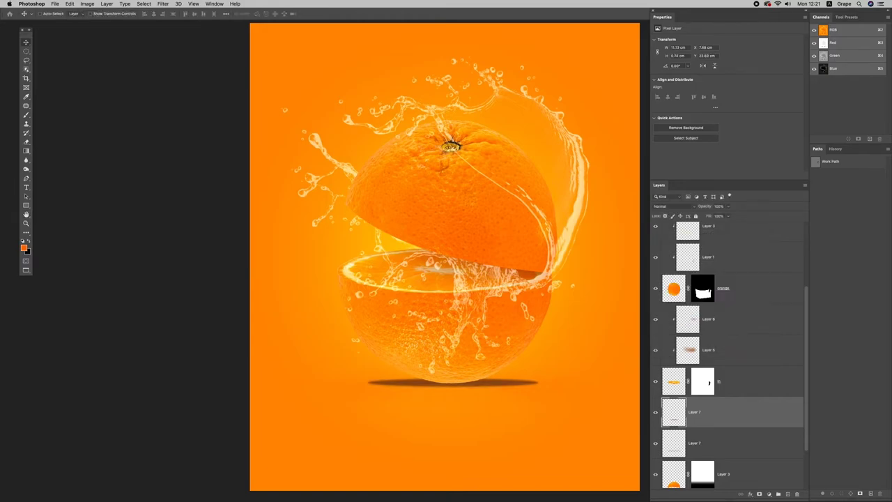
# - Lasso a freehand area around the lower orange and feather it by 100 pixels
pyautogui.press('l')
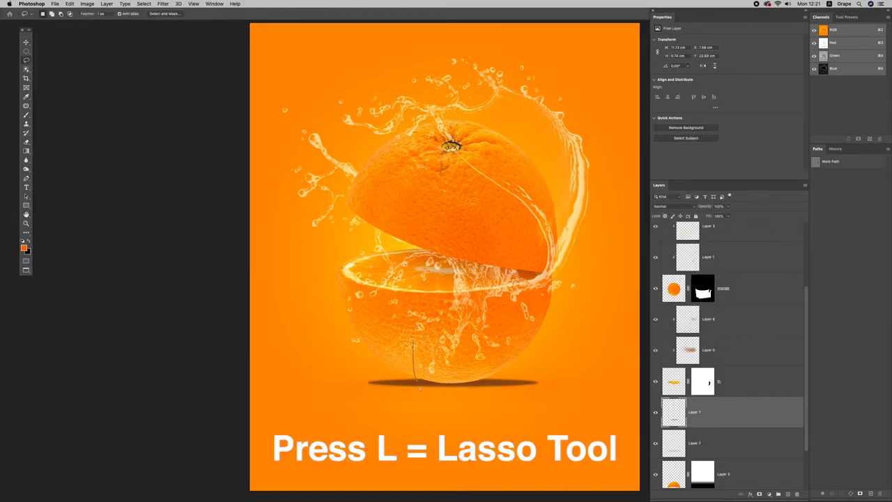
pyautogui.moveTo(512, 317); pyautogui.dragTo(404, 310)
pyautogui.click(143, 4)
pyautogui.moveTo(150, 104)
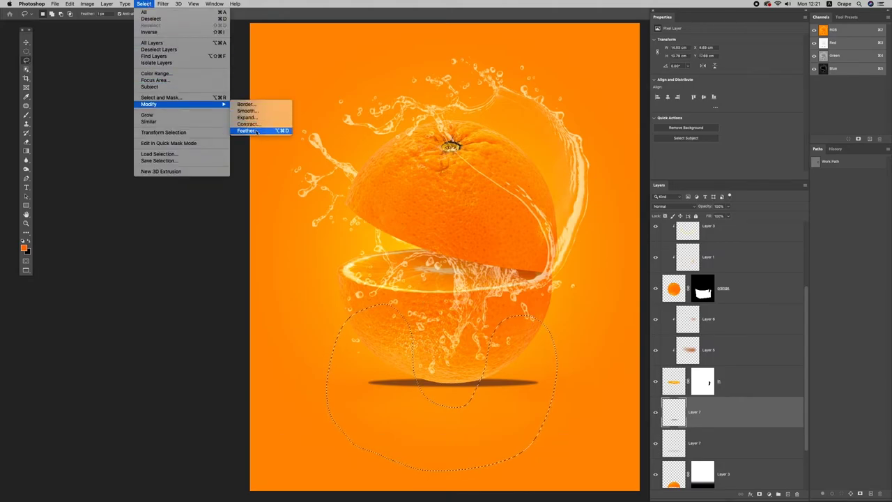
pyautogui.click(255, 131)
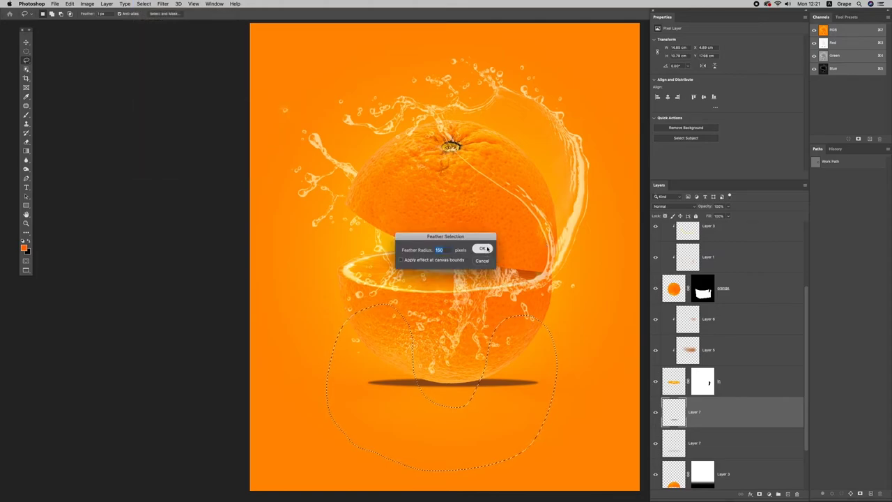
pyautogui.click(482, 248)
# - Apply a 20-pixel Gaussian blur within the feathered area, deselect, and begin squashing the shadow
pyautogui.click(161, 4)
pyautogui.moveTo(167, 86)
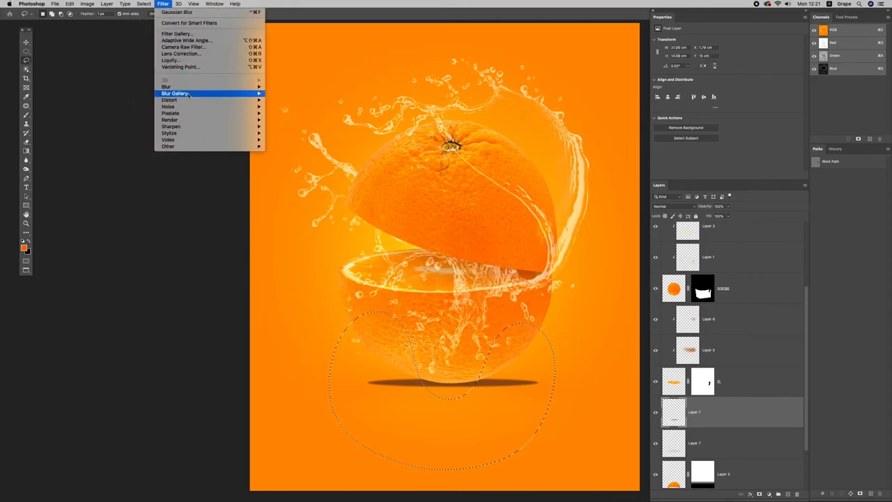
pyautogui.click(293, 114)
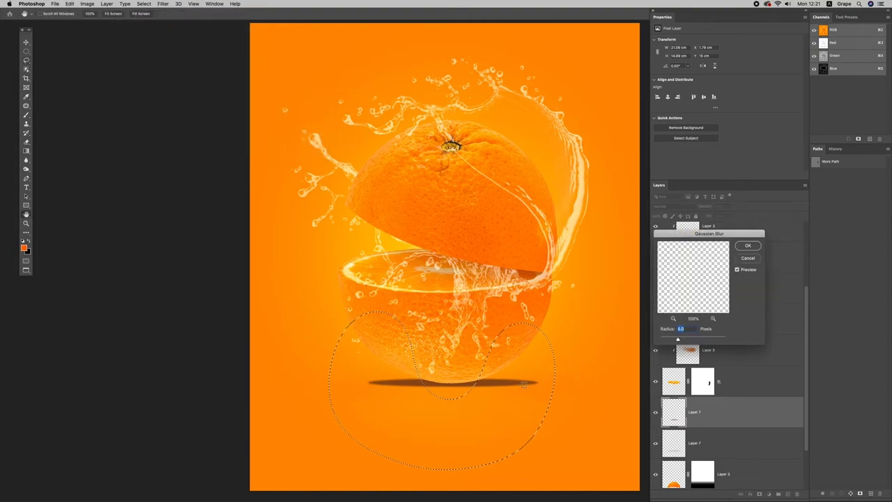
pyautogui.write('1')
pyautogui.hotkey('shift', 'Down')
pyautogui.hotkey('shift', 'Down')
pyautogui.hotkey('shift', 'Down')
pyautogui.hotkey('shift', 'Down')
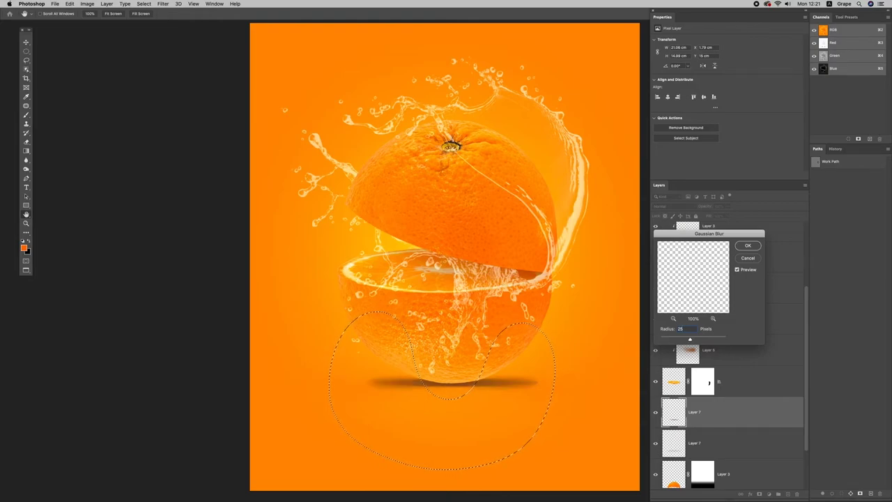
pyautogui.write('20')
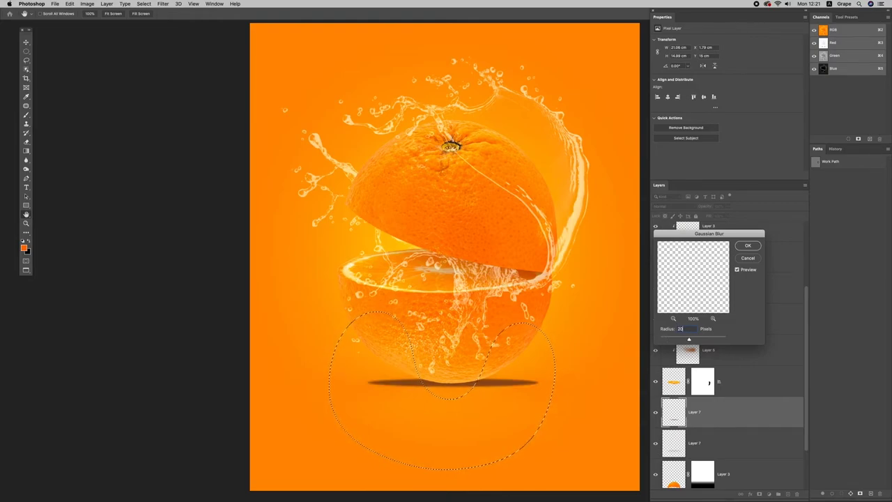
pyautogui.press('Return')
pyautogui.hotkey('ctrl', 'd')
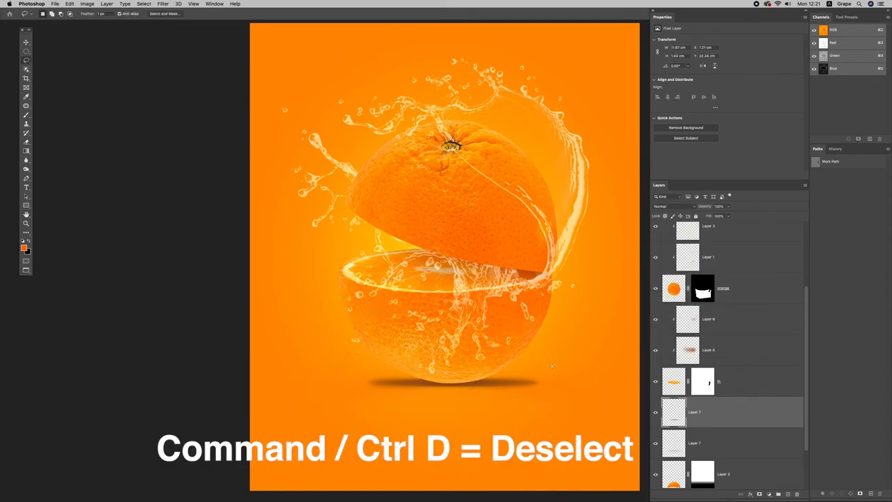
pyautogui.hotkey('ctrl', 't')
pyautogui.moveTo(453, 370); pyautogui.dragTo(453, 391)
# - Narrow the shadow and give it a slight Hue/Saturation tweak (hue +2, saturation +4)
pyautogui.moveTo(544, 383); pyautogui.dragTo(538, 384)
pyautogui.press('Return')
pyautogui.hotkey('ctrl', 'u')
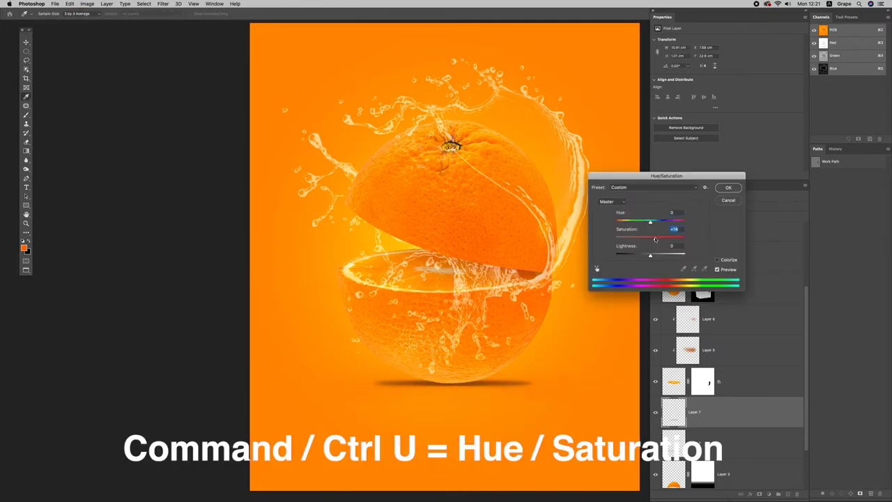
pyautogui.moveTo(653, 240); pyautogui.dragTo(652, 240)
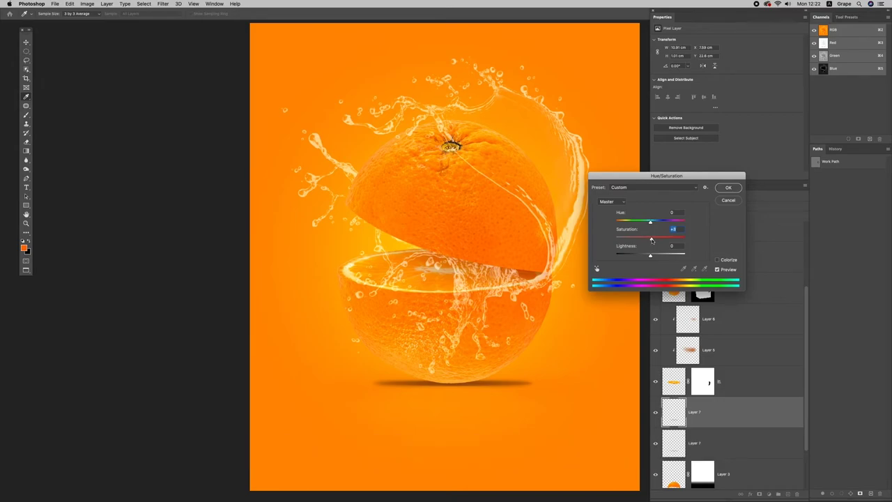
pyautogui.moveTo(651, 223); pyautogui.dragTo(655, 224)
pyautogui.moveTo(650, 223); pyautogui.dragTo(653, 224)
pyautogui.press('Return')
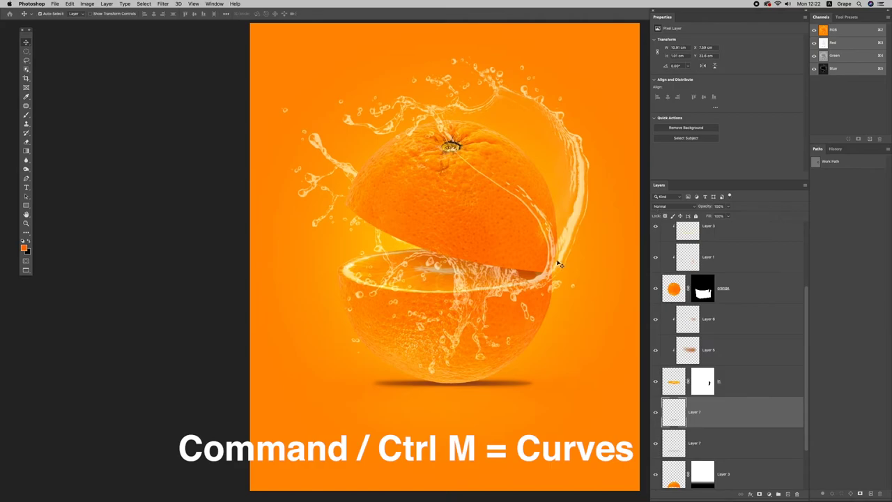
# - Lift the Curves midpoint slightly to brighten the shadow's midtones
pyautogui.hotkey('ctrl', 'm')
pyautogui.moveTo(663, 119); pyautogui.dragTo(664, 115)
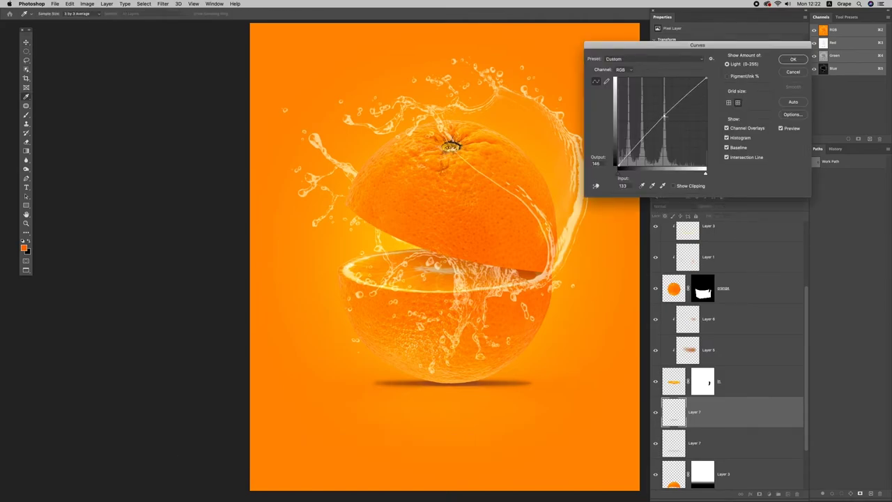
pyautogui.press('Return')
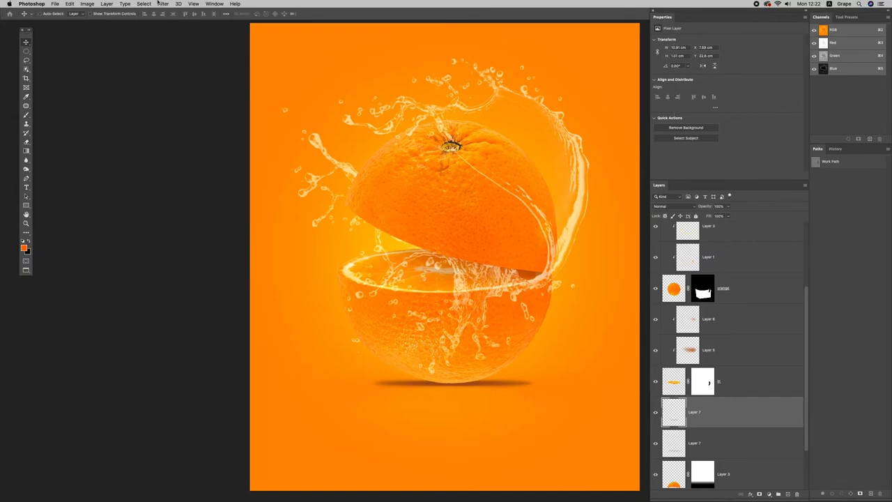
# - Apply a 5-pixel Gaussian Blur to Layer 7
pyautogui.click(159, 3)
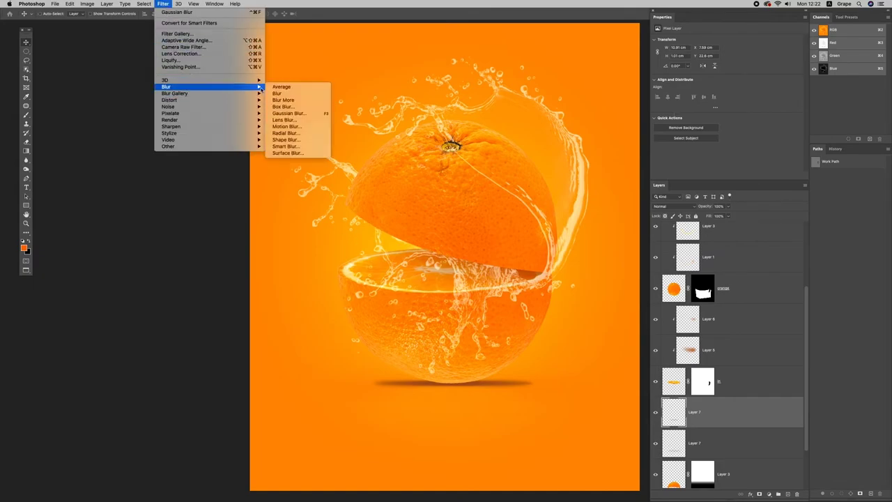
pyautogui.click(288, 112)
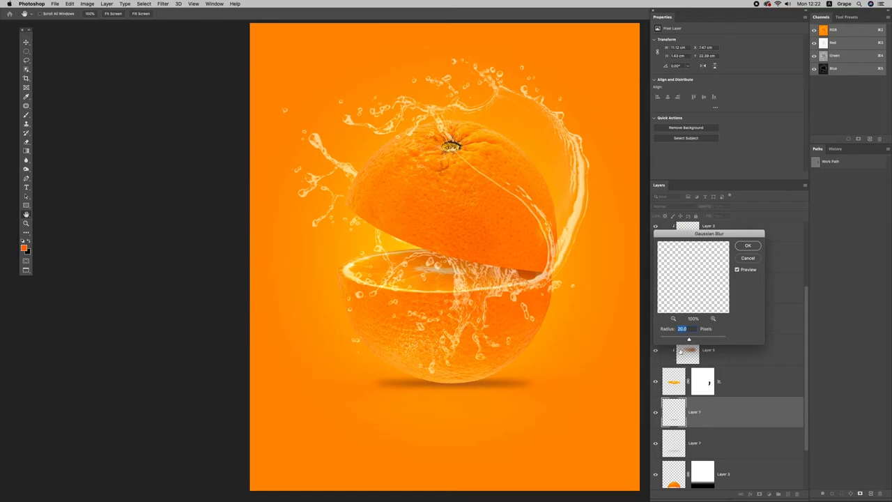
pyautogui.write('5')
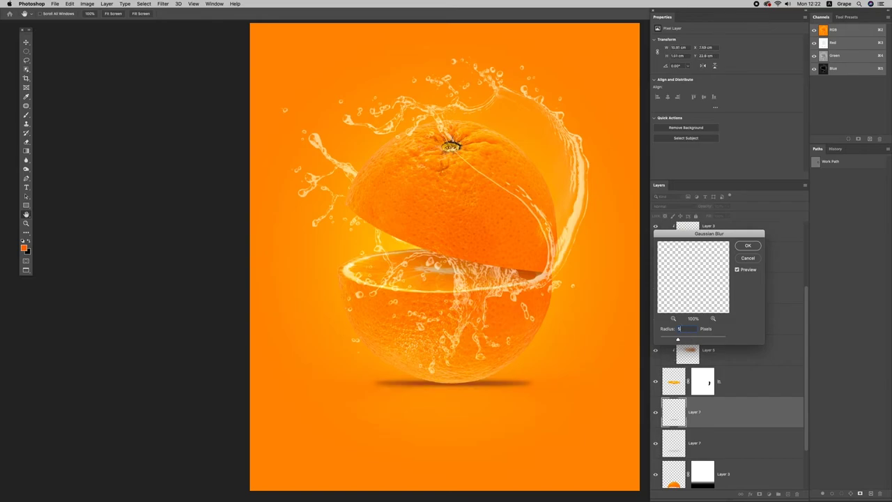
pyautogui.press('Return')
# - Add a layer mask to Layer 7 and softly brush it at 5% flow over the right splash
pyautogui.click(759, 493)
pyautogui.press('b')
pyautogui.hotkey('shift', '0')
pyautogui.hotkey('shift', '5')
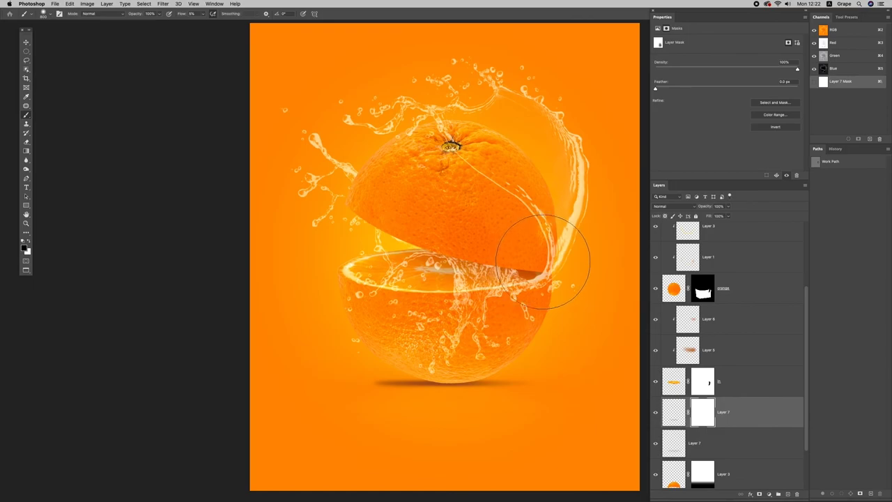
pyautogui.moveTo(538, 216); pyautogui.dragTo(527, 280)
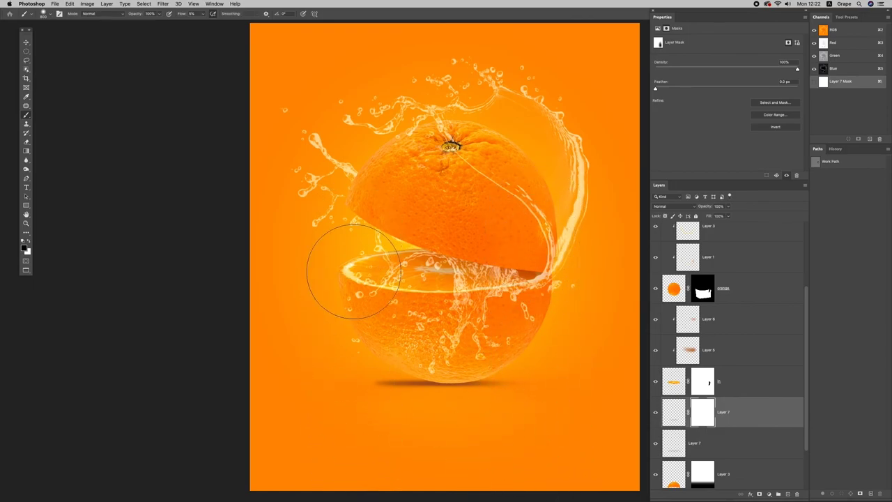
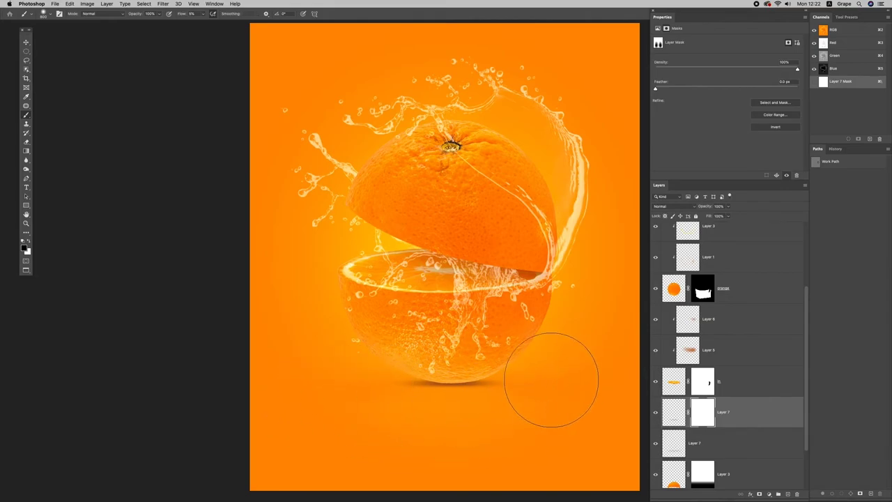
# - Raise Layer 7's saturation slightly (about +11) with Hue/Saturation
pyautogui.click(671, 416)
pyautogui.hotkey('ctrl', 'u')
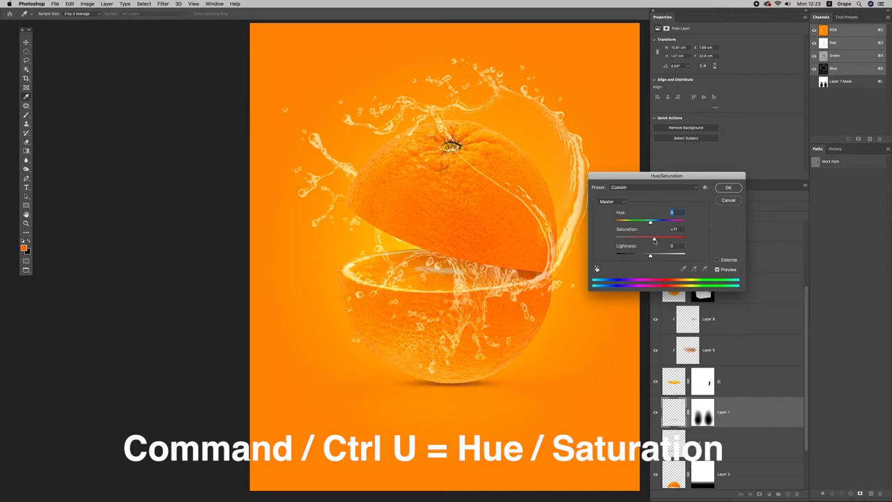
pyautogui.moveTo(654, 239); pyautogui.dragTo(655, 240)
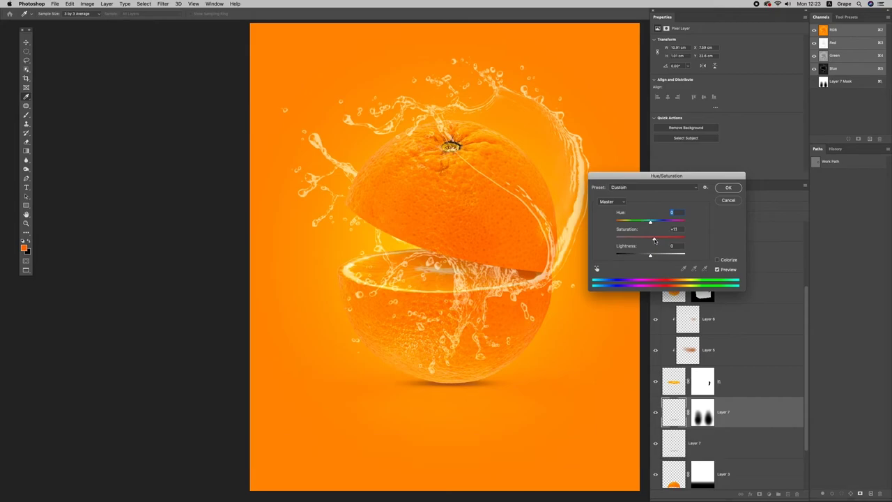
pyautogui.click(726, 189)
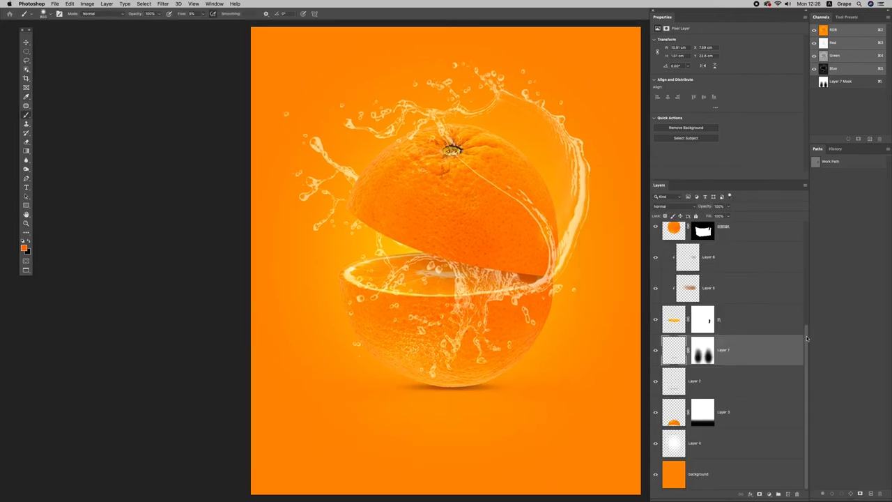
# - Load the splash layer's pixels as a selection, then select Layer 2
pyautogui.moveTo(806, 338); pyautogui.dragTo(804, 226)
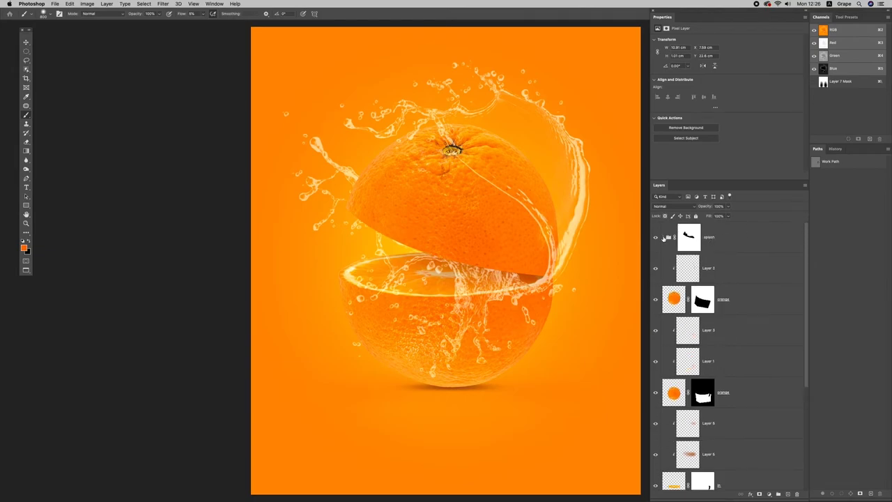
pyautogui.click(667, 238)
pyautogui.click(736, 336)
pyautogui.keyDown('ctrl'); pyautogui.click(688, 333); pyautogui.keyUp('ctrl')
pyautogui.click(667, 237)
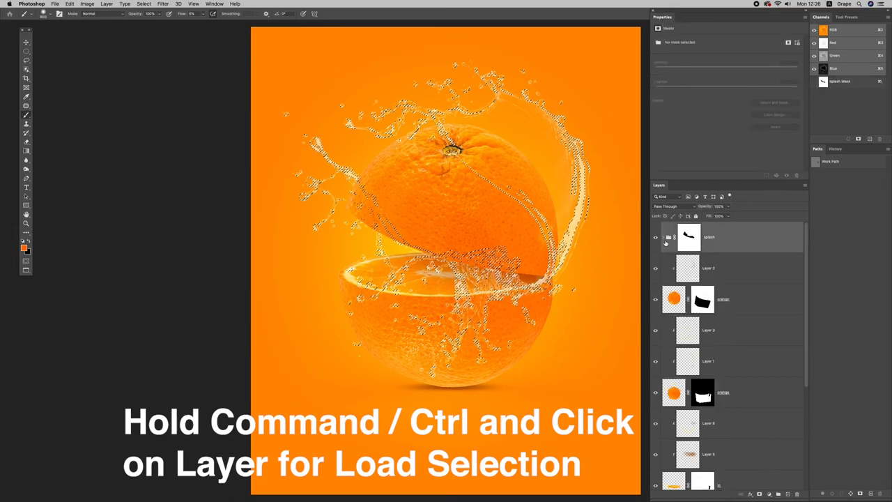
pyautogui.click(739, 269)
# - Fill the splash selection on a new Layer 8 and nudge it slightly off the original
pyautogui.click(788, 494)
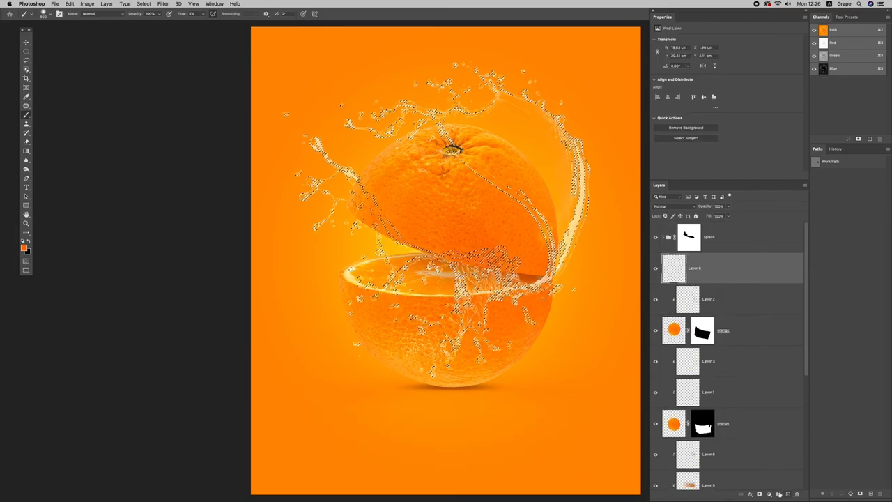
pyautogui.press('i')
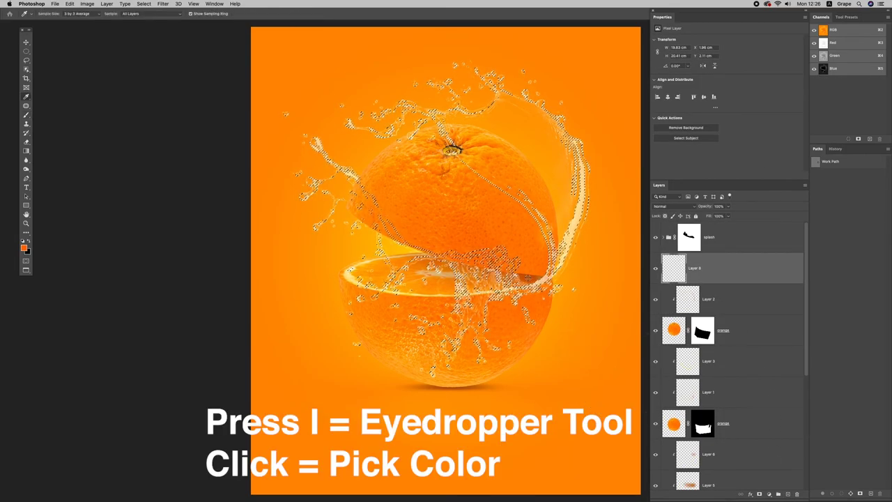
pyautogui.hotkey('ctrl', 'BackSpace')
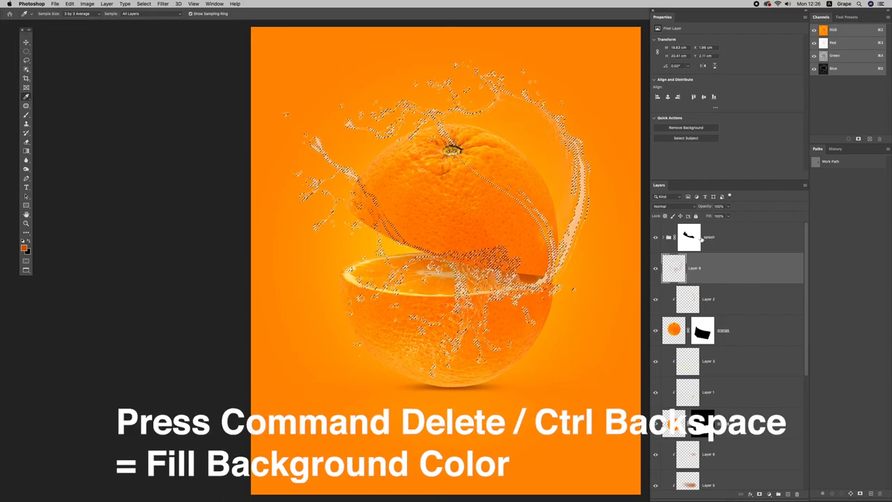
pyautogui.press('v')
pyautogui.moveTo(548, 193); pyautogui.dragTo(544, 187)
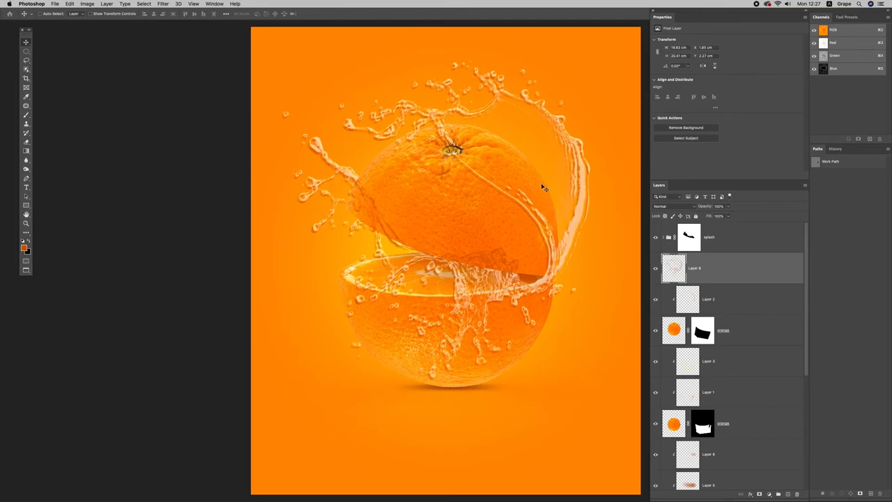
pyautogui.click(665, 207)
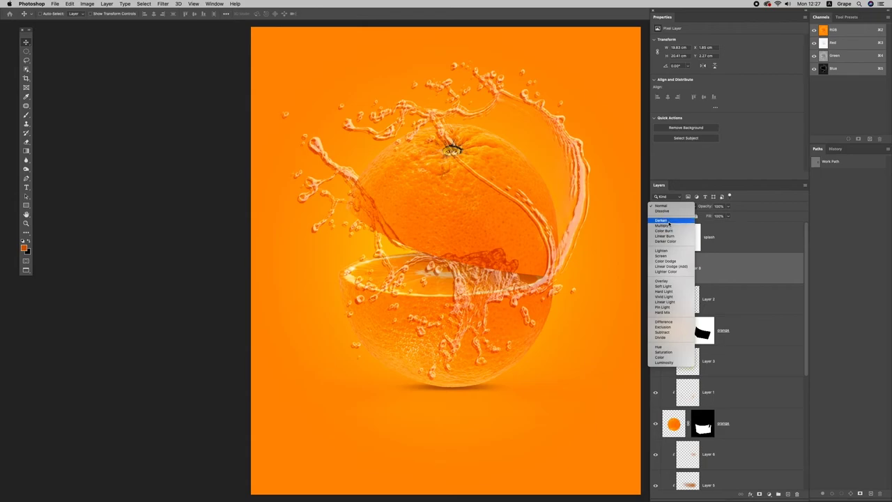
# - Switch Layer 8 to Darken blending, compare it on and off, and bring up Gaussian Blur
pyautogui.click(669, 221)
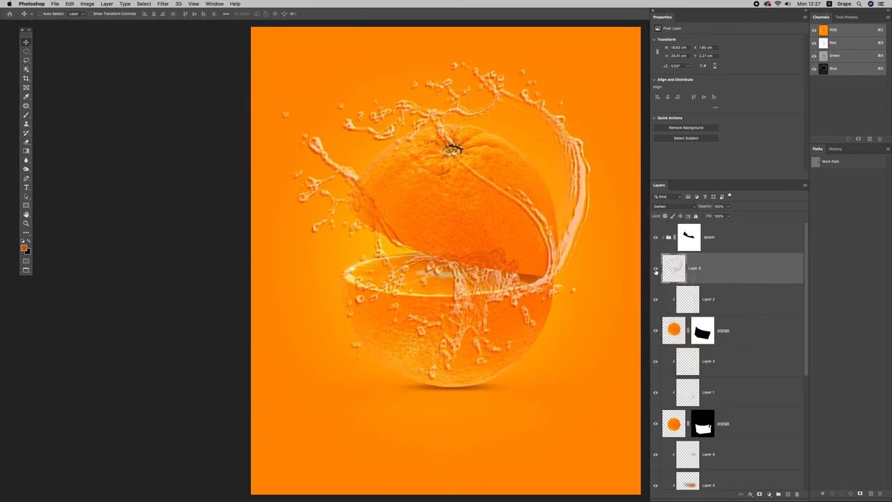
pyautogui.click(655, 270)
pyautogui.click(656, 272)
pyautogui.click(162, 4)
pyautogui.moveTo(166, 86)
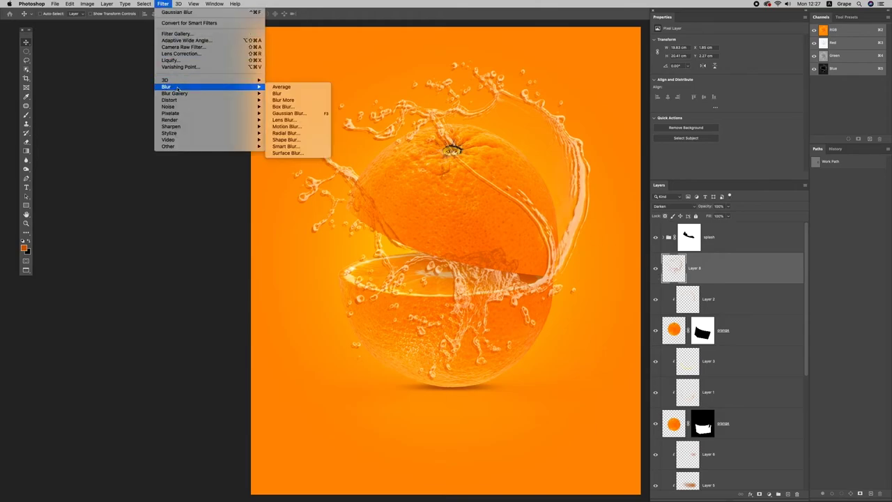
pyautogui.click(314, 113)
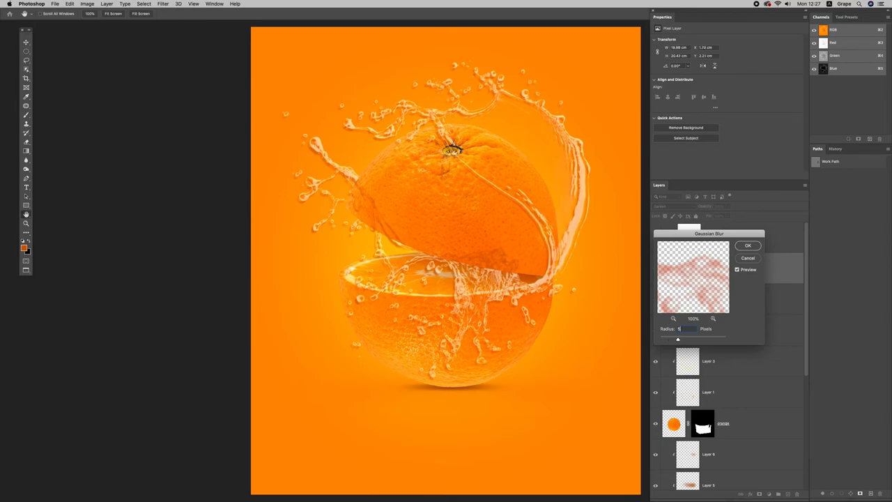
# - Apply the blur, duplicate Layer 8, move the copy below and clip it
pyautogui.press('Return')
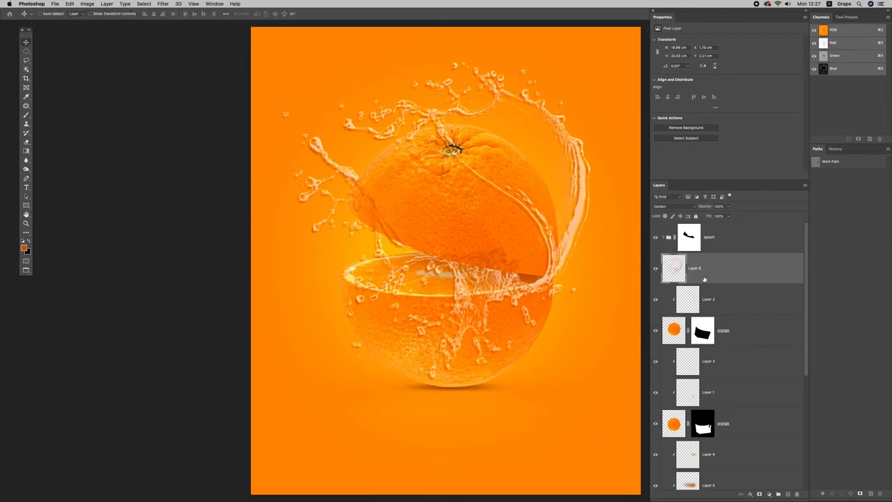
pyautogui.hotkey('ctrl', 'j')
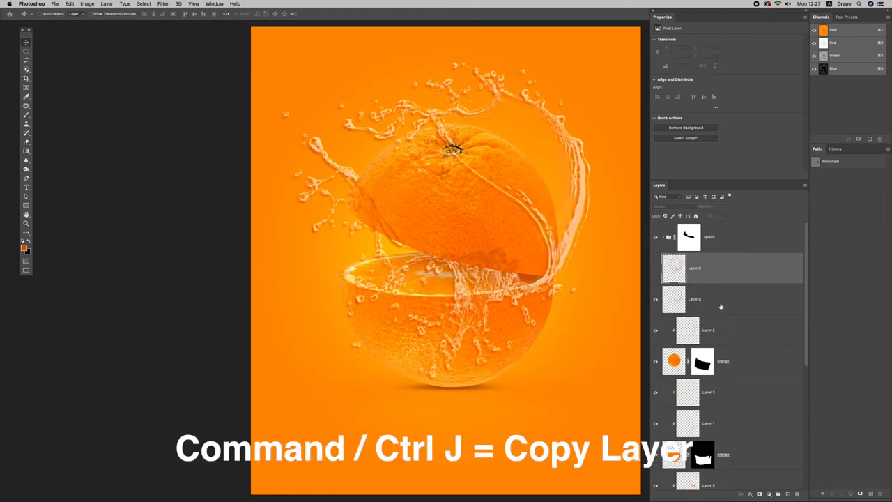
pyautogui.moveTo(704, 279); pyautogui.dragTo(730, 322)
pyautogui.hotkey('ctrl', 'alt', 'g')
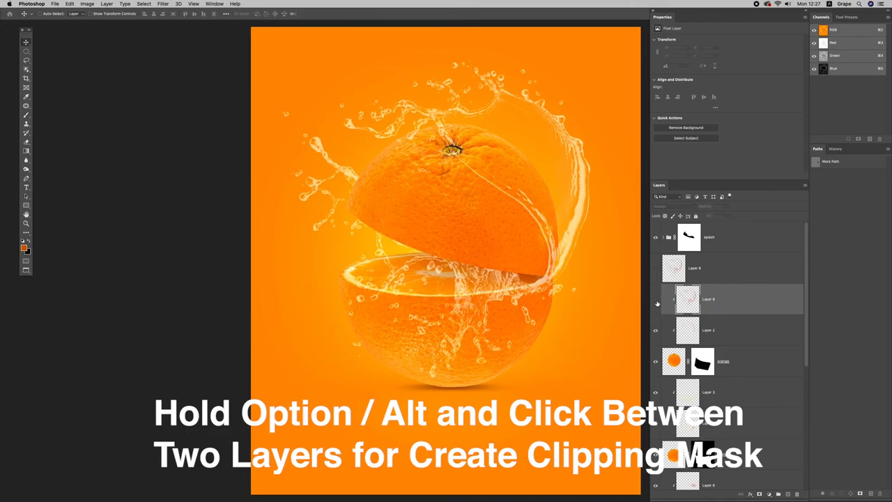
# - Mask the copy, brushing away splash over the orange's cut edges with low flow
pyautogui.click(759, 495)
pyautogui.press('b')
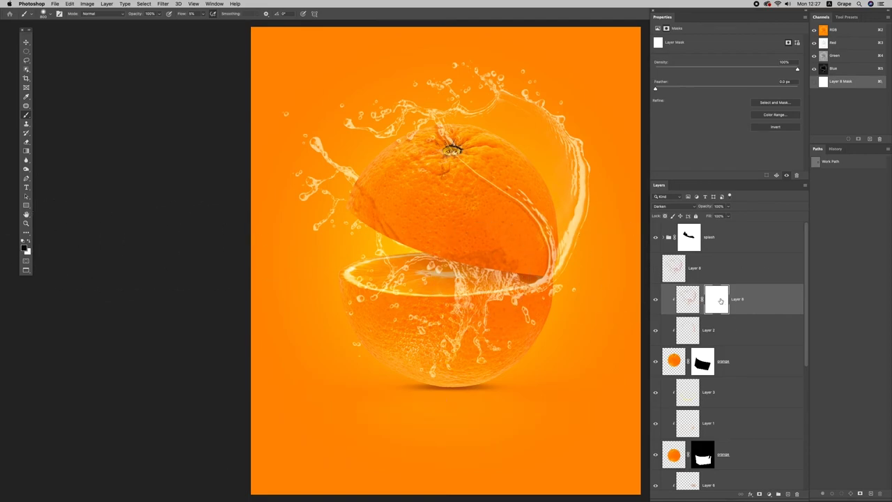
pyautogui.moveTo(481, 258); pyautogui.dragTo(493, 283)
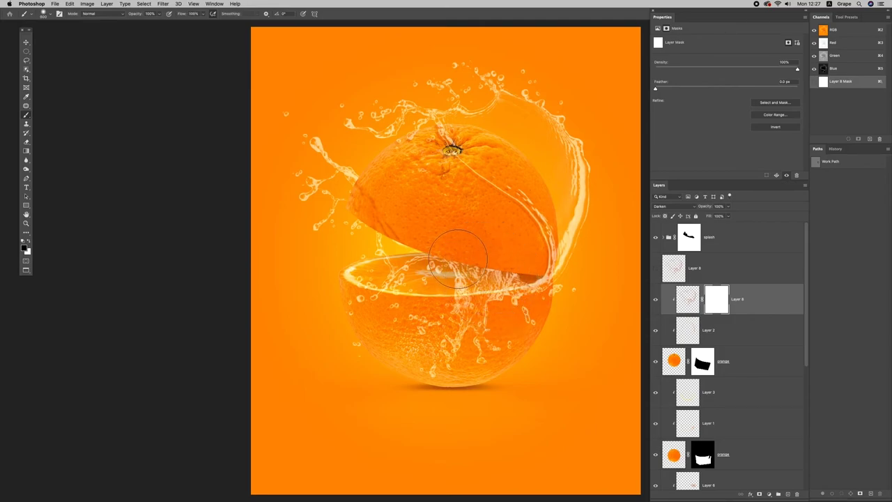
pyautogui.moveTo(379, 199); pyautogui.dragTo(370, 209)
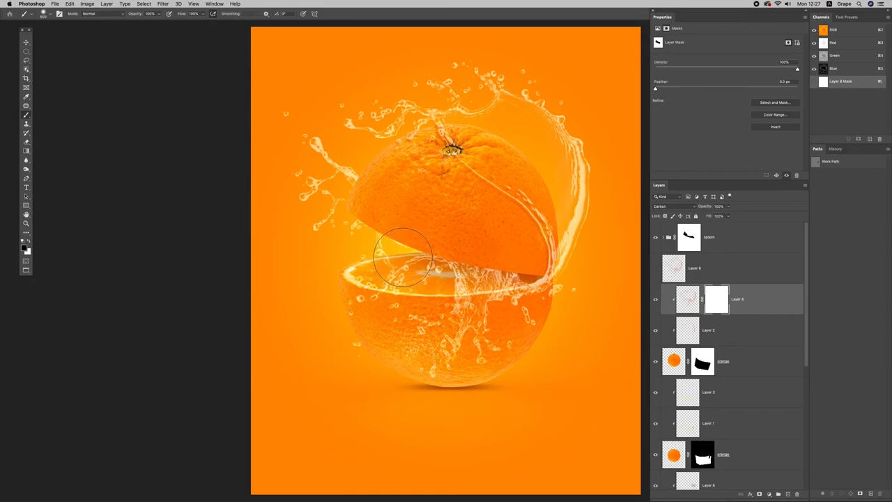
pyautogui.hotkey('shift', '5')
pyautogui.moveTo(402, 123)
pyautogui.mouseDown()
pyautogui.moveTo(438, 138)
pyautogui.moveTo(430, 125)
pyautogui.moveTo(393, 111)
pyautogui.moveTo(415, 112)
pyautogui.mouseUp()
pyautogui.press('v')
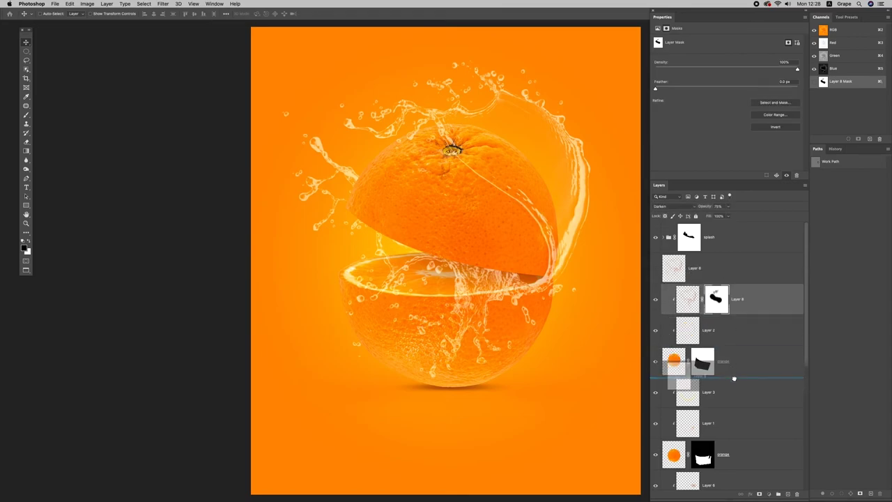
# - Move the other Layer 8 below the orange group, show it, clip it and add a mask
pyautogui.moveTo(703, 270); pyautogui.dragTo(736, 387)
pyautogui.click(656, 363)
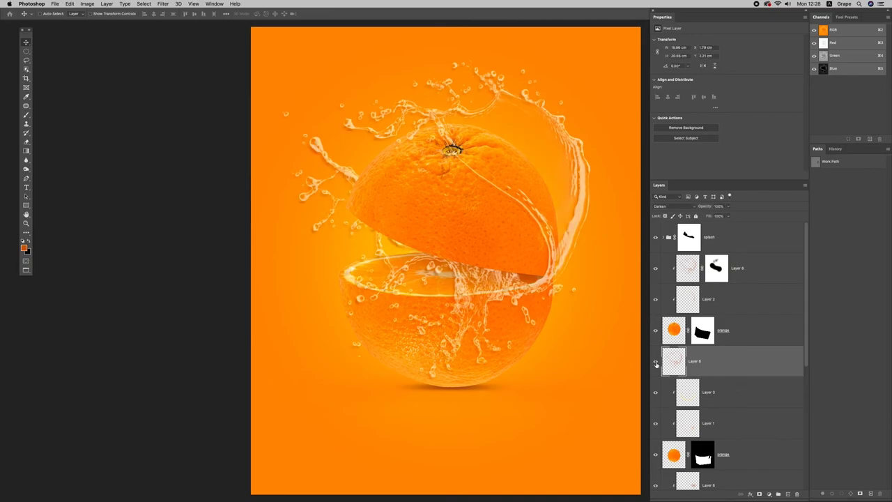
pyautogui.keyDown('alt'); pyautogui.click(727, 375); pyautogui.keyUp('alt')
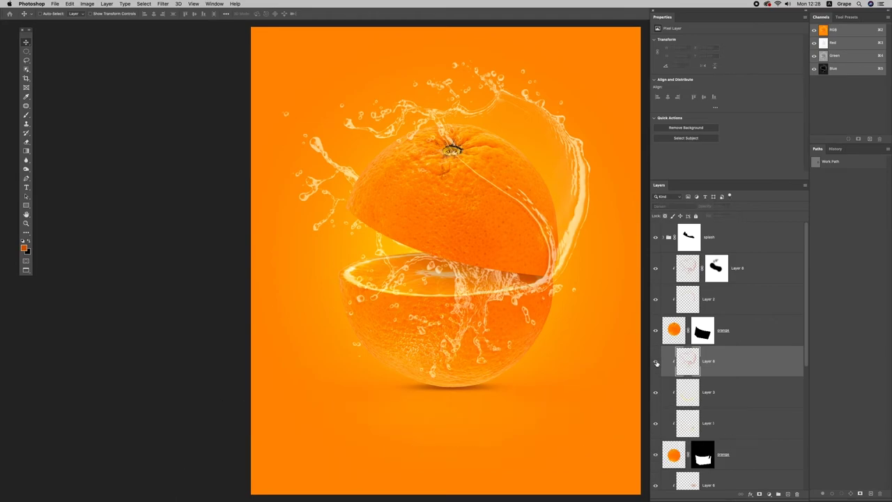
pyautogui.click(759, 494)
pyautogui.press('b')
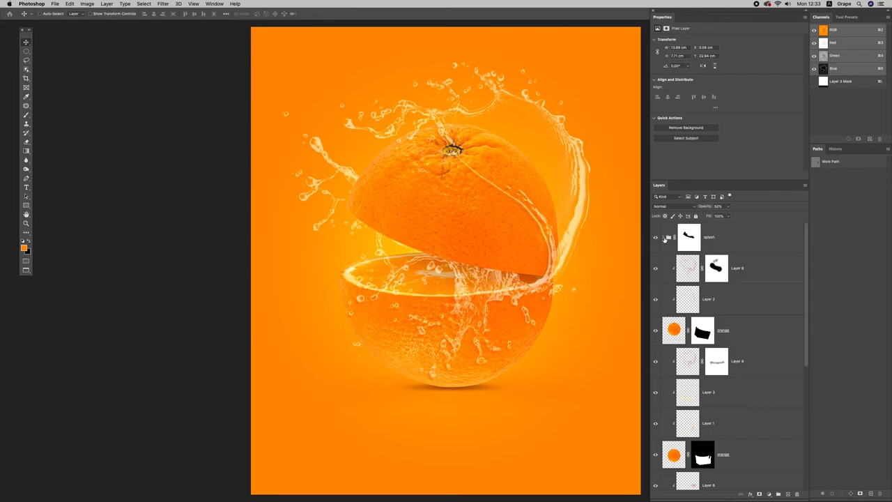
# - Load the splash shape as a selection from the splash group's layers
pyautogui.click(664, 237)
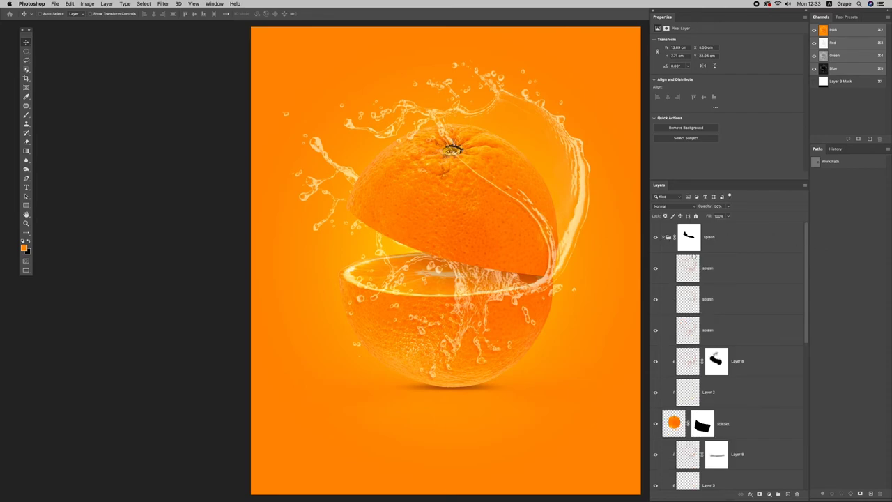
pyautogui.click(760, 330)
pyautogui.keyDown('super'); pyautogui.click(688, 333); pyautogui.keyUp('super')
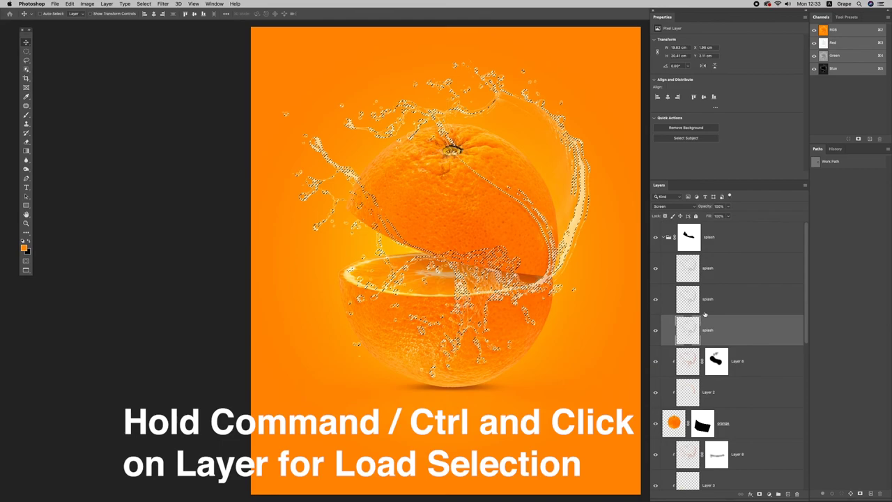
pyautogui.click(732, 263)
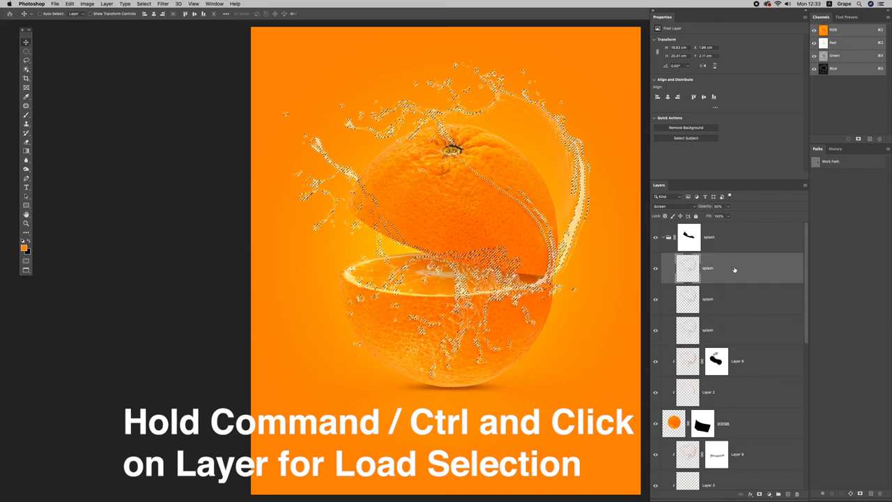
# - Fill the selection with white on a new Layer 9 and blend it in Overlay
pyautogui.click(788, 494)
pyautogui.press('i')
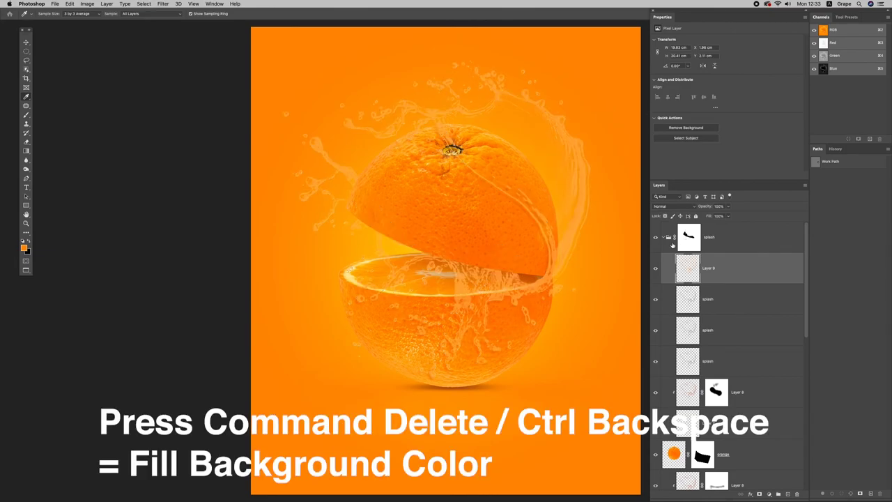
pyautogui.press('super+BackSpace')
pyautogui.click(669, 206)
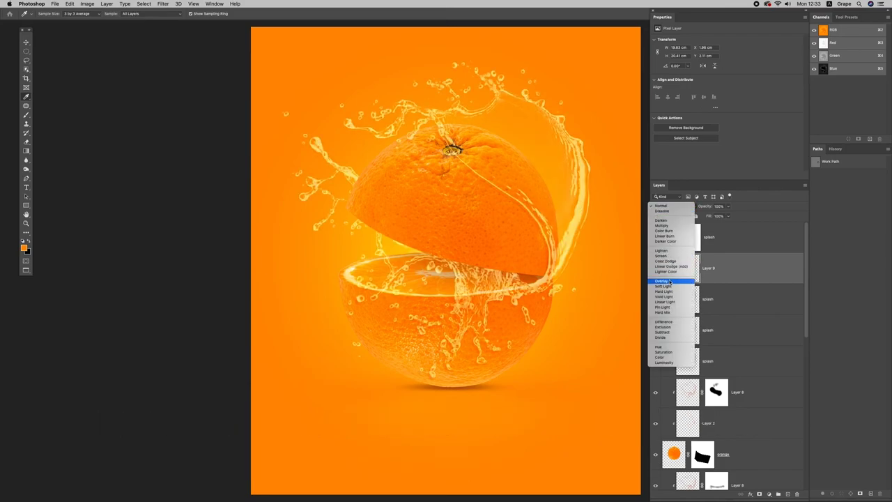
pyautogui.click(666, 281)
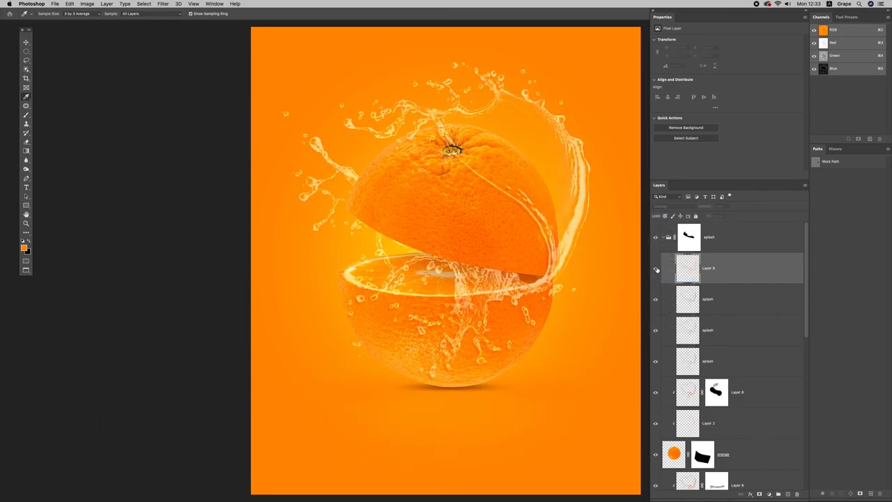
# - Shift Layer 9's hue to about -32, lower it to 50% opacity, and collapse the splash group
pyautogui.hotkey('ctrl', 'u')
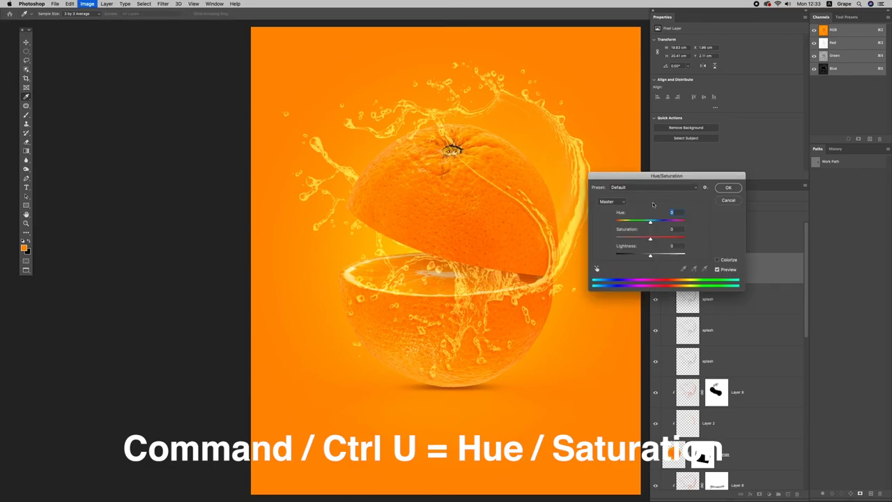
pyautogui.moveTo(650, 221); pyautogui.dragTo(639, 223)
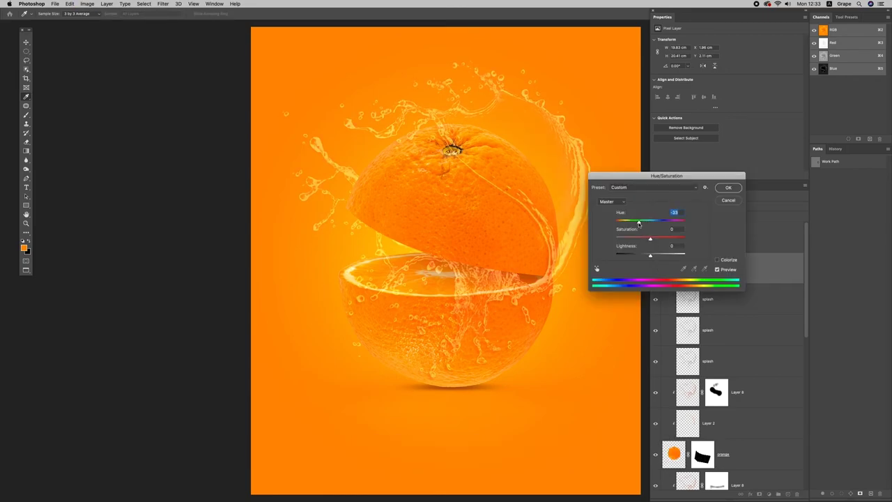
pyautogui.moveTo(639, 223); pyautogui.dragTo(641, 222)
pyautogui.moveTo(641, 223); pyautogui.dragTo(644, 223)
pyautogui.click(728, 188)
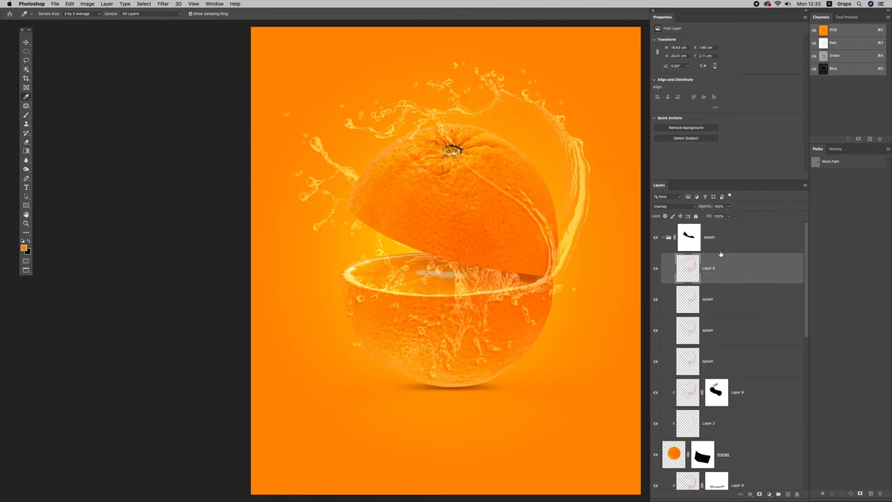
pyautogui.press('v')
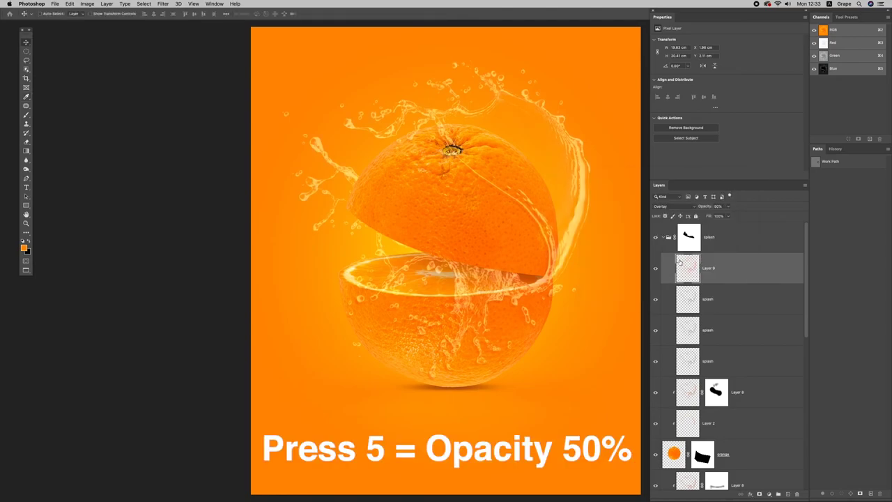
pyautogui.click(655, 268)
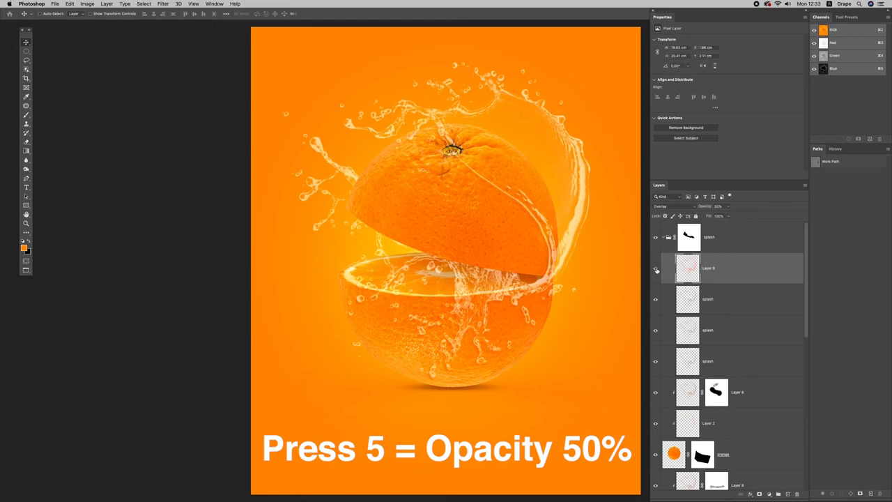
pyautogui.click(668, 238)
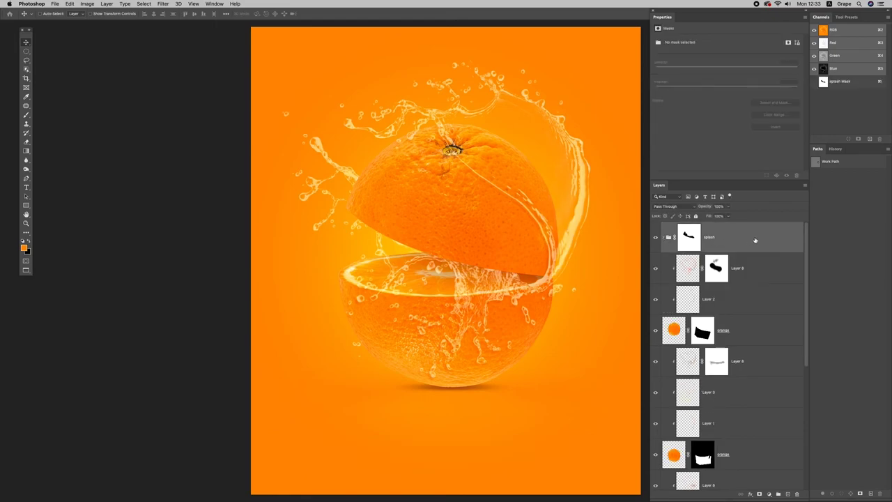
# - Add a Gradient Fill layer set to Radial, Reverse, and 350% scale
pyautogui.click(769, 494)
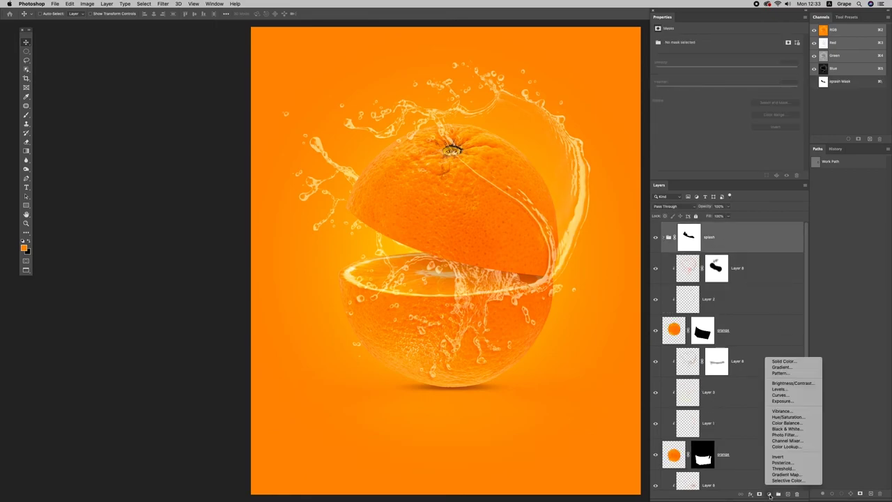
pyautogui.click(781, 366)
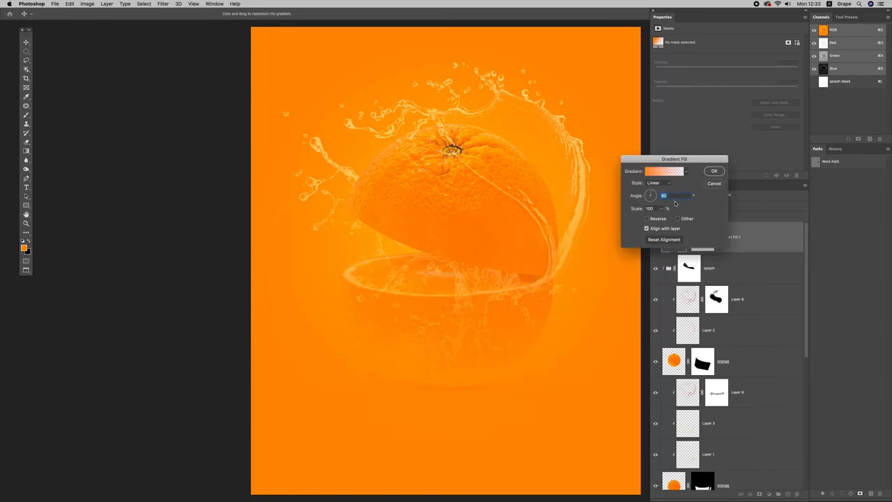
pyautogui.click(659, 183)
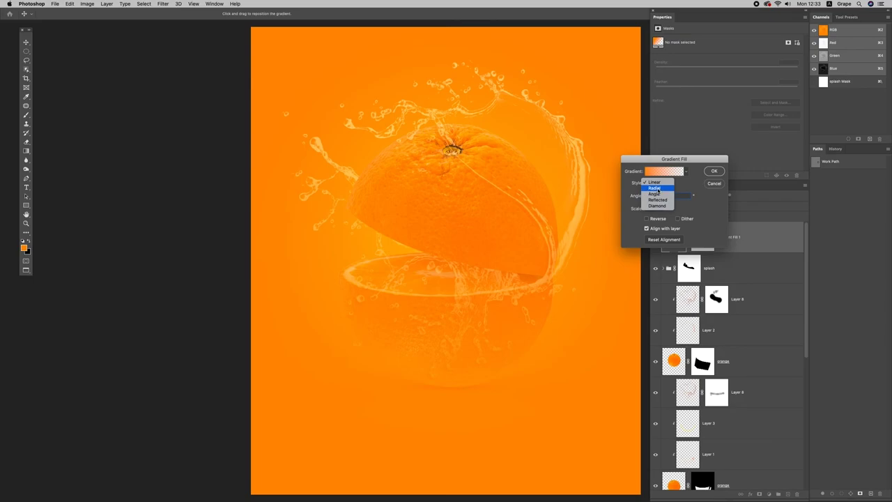
pyautogui.click(661, 189)
pyautogui.click(647, 219)
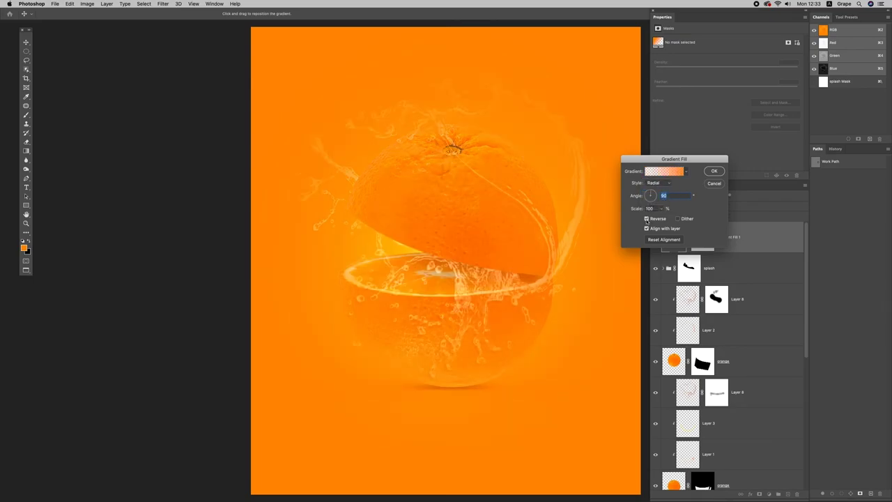
pyautogui.press('Tab')
pyautogui.write('350')
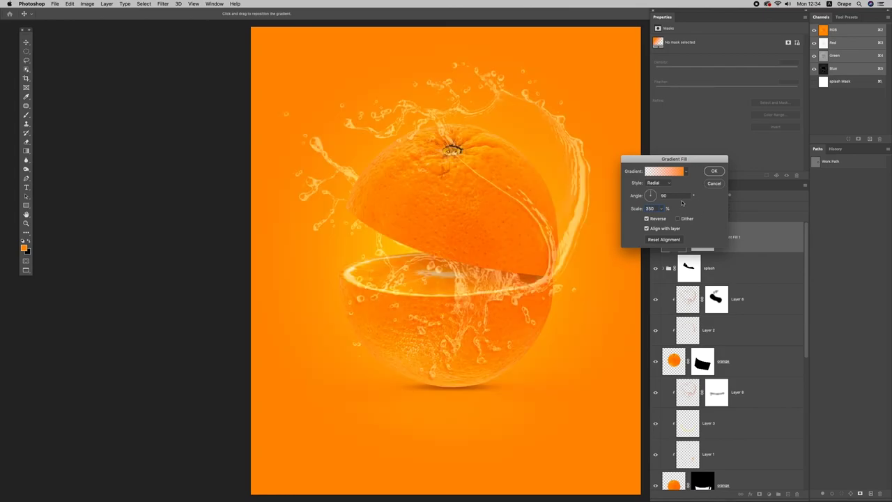
# - Set the gradient's left colour stop to dark brown
pyautogui.click(667, 172)
pyautogui.click(536, 277)
pyautogui.click(568, 307)
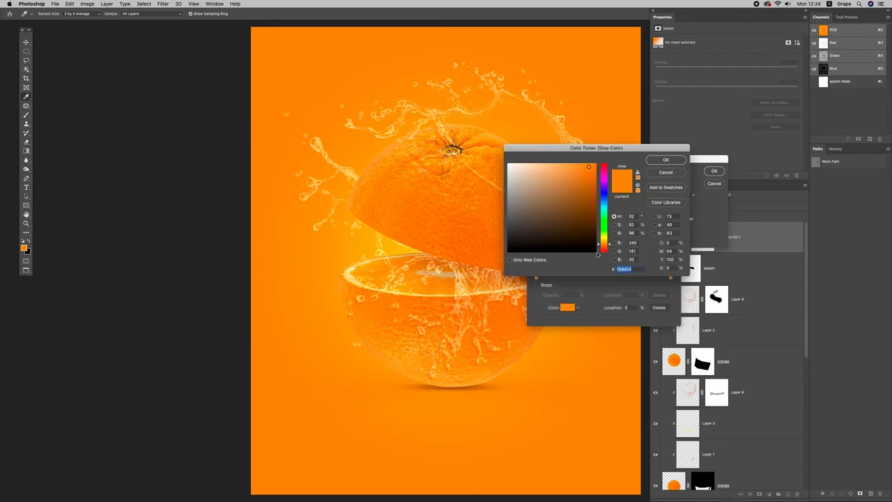
pyautogui.click(583, 237)
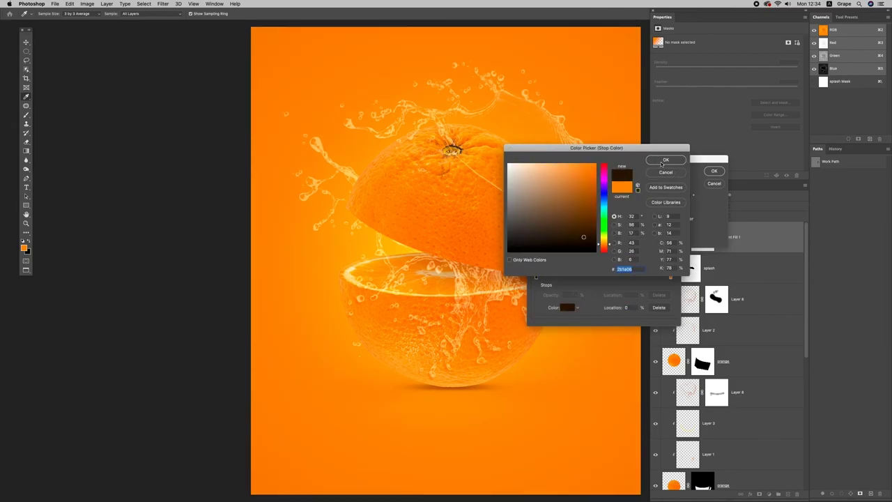
pyautogui.click(664, 161)
pyautogui.click(718, 172)
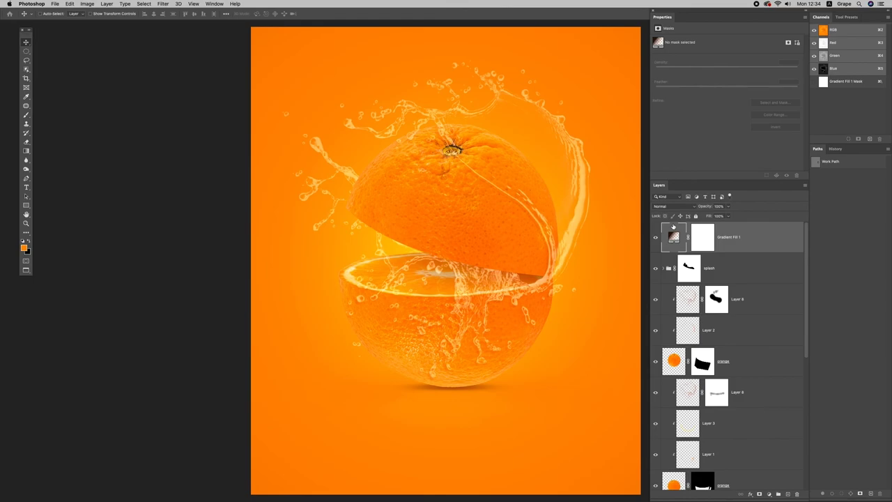
# - Blend Gradient Fill 1 in Multiply at 50% opacity, toggling it to compare
pyautogui.click(656, 239)
pyautogui.click(656, 239)
pyautogui.click(668, 207)
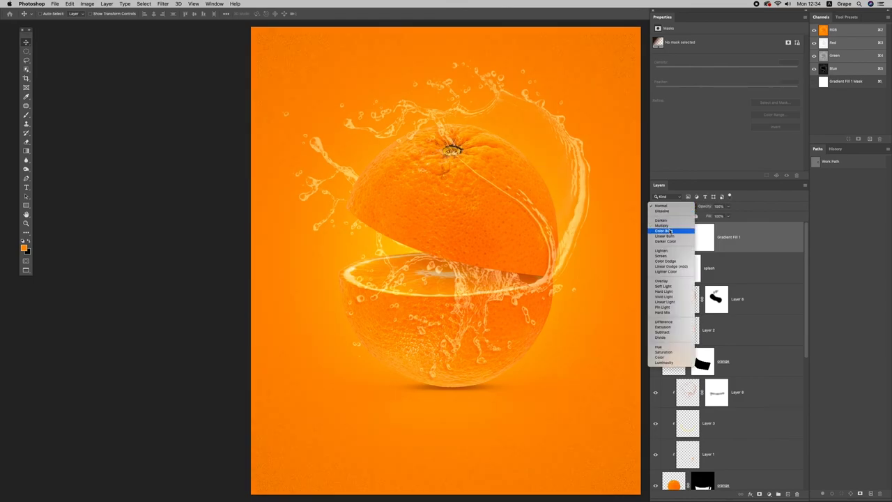
pyautogui.press('Escape')
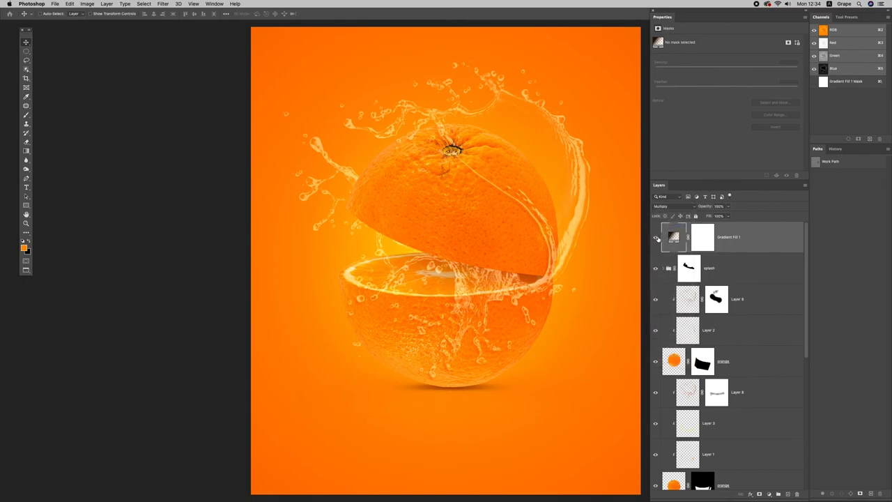
pyautogui.click(656, 239)
pyautogui.click(656, 239)
pyautogui.press('5')
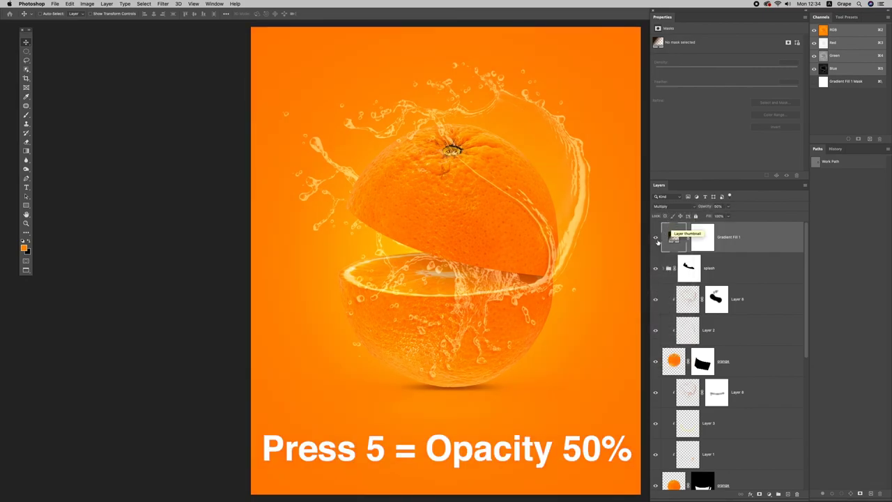
pyautogui.click(656, 239)
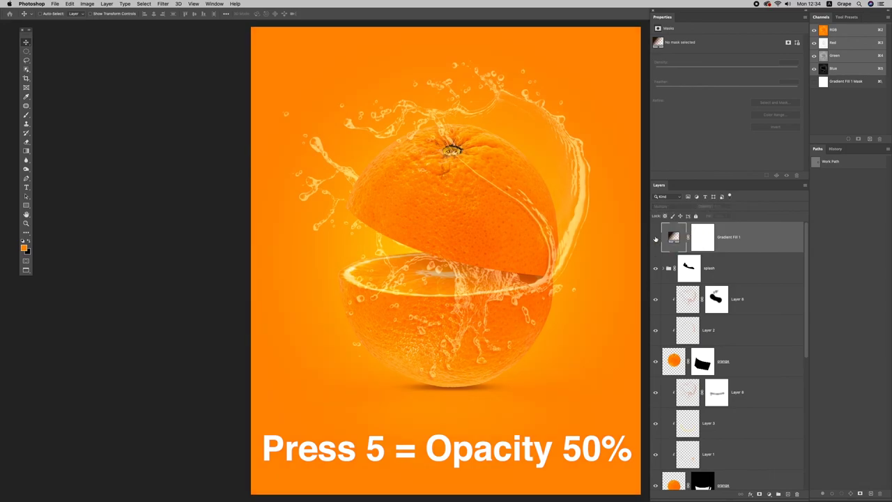
pyautogui.click(655, 239)
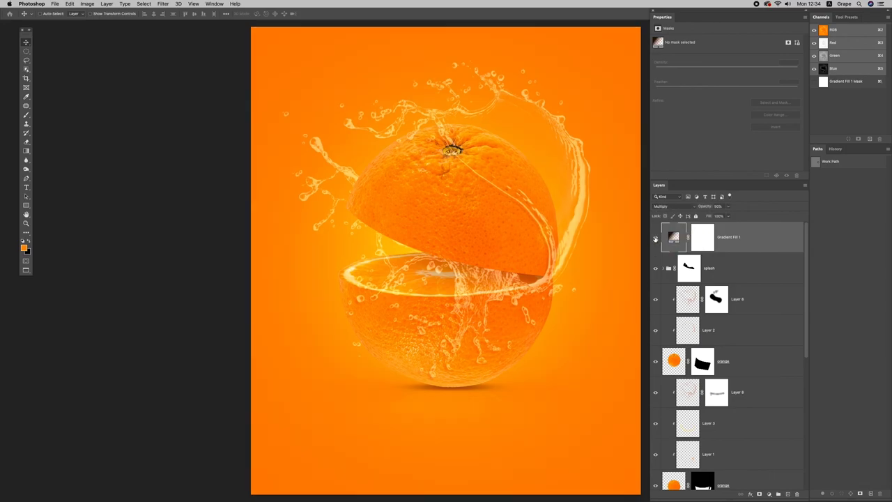
pyautogui.press('t')
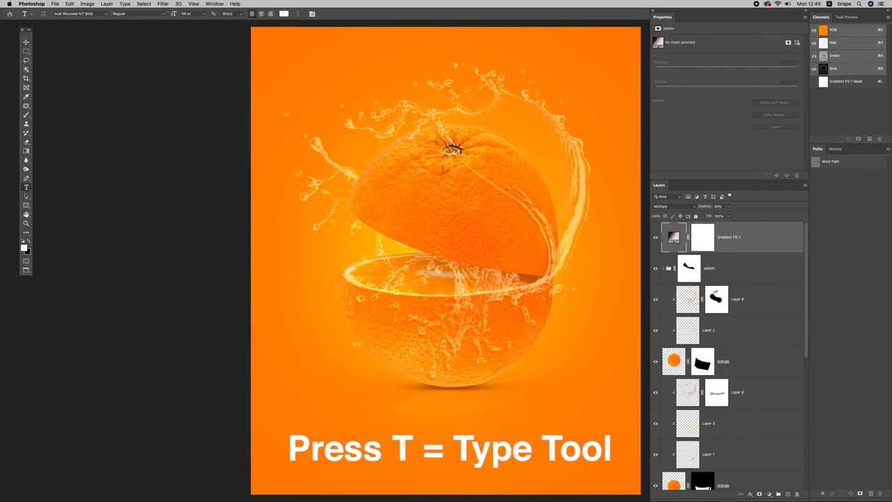
# - Add a centred 'ORANGE JUICE' title at the poster bottom, then view full screen without panels
pyautogui.click(361, 454)
pyautogui.write('ORANGE')
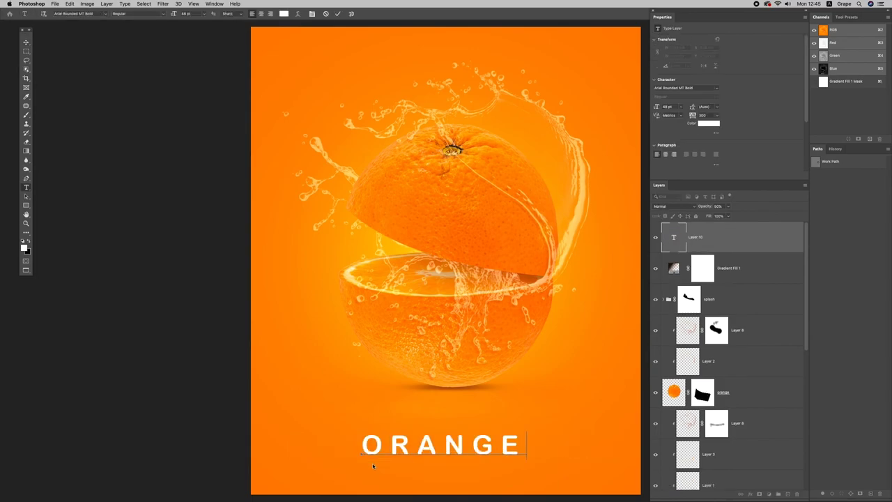
pyautogui.write(' JUICE')
pyautogui.hotkey('ctrl', 'Return')
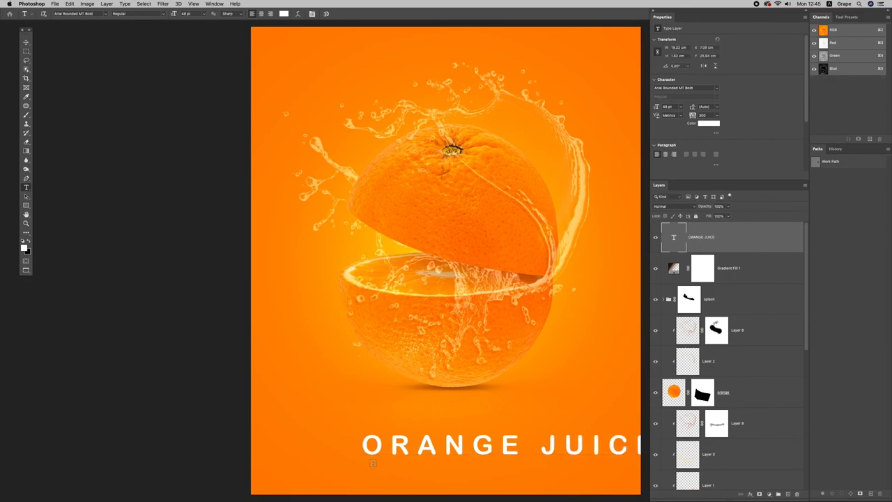
pyautogui.press('v')
pyautogui.moveTo(572, 446); pyautogui.dragTo(512, 446)
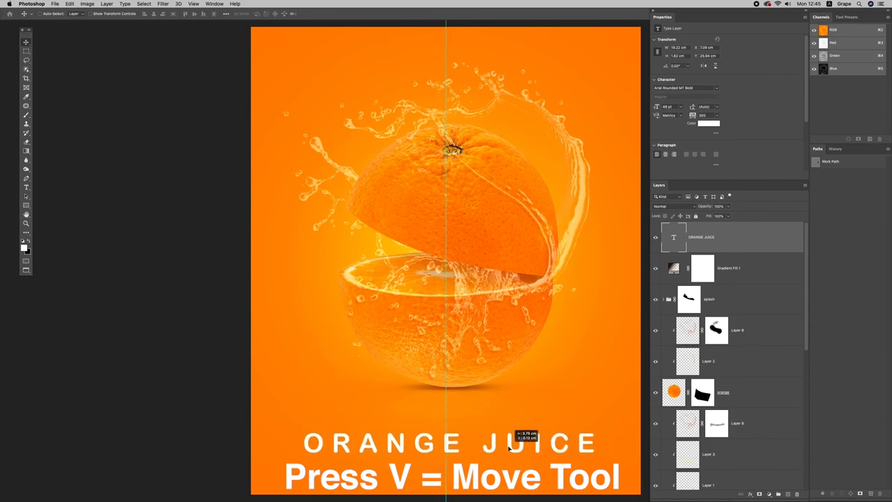
pyautogui.hotkey('ctrl', ';')
pyautogui.hotkey('ctrl', 't')
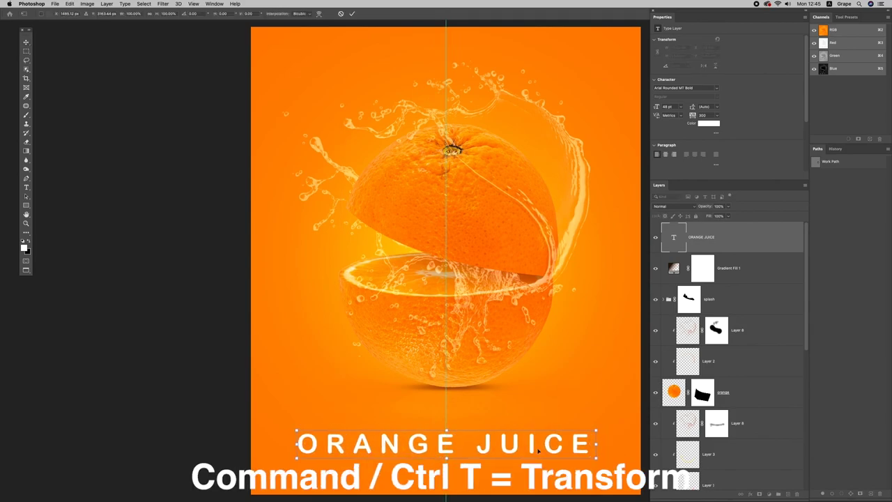
pyautogui.press('Return')
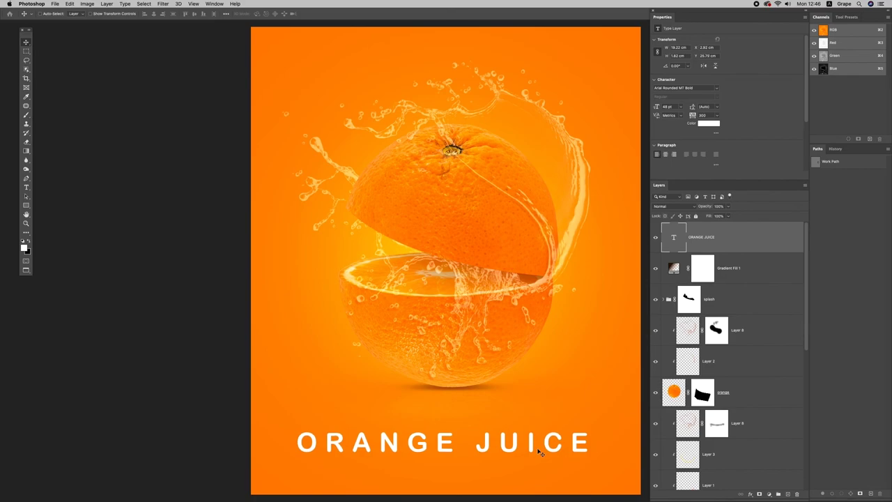
pyautogui.press('Tab')
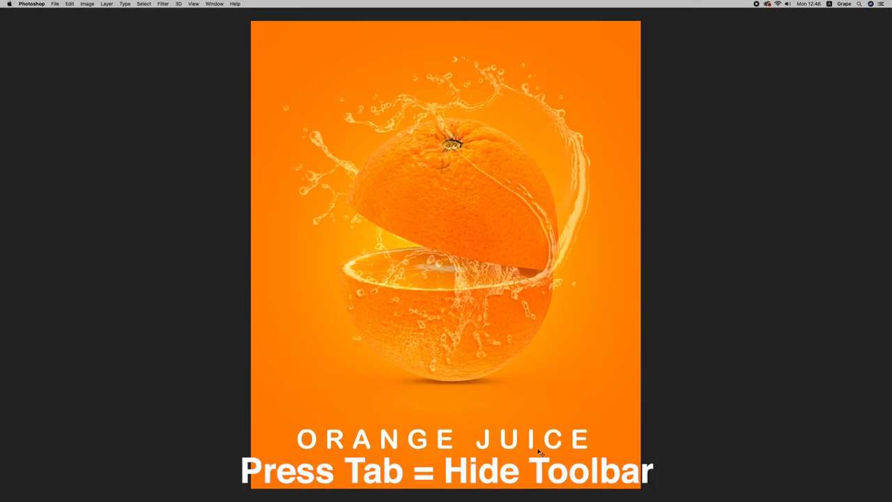
pyautogui.press('f')
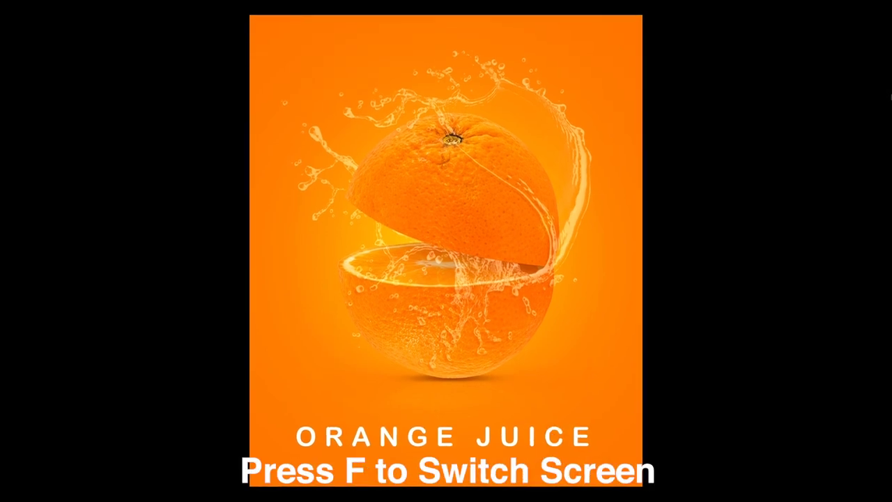